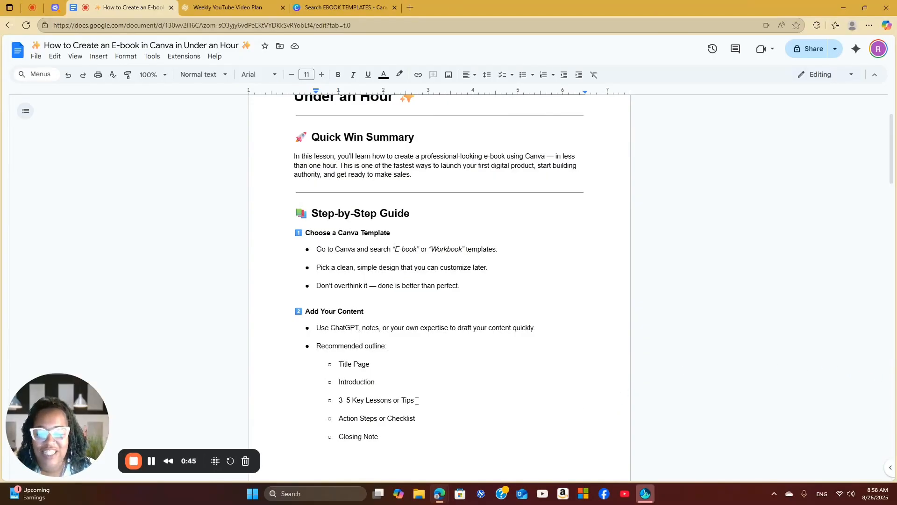
# Review the e-book guide document, covering the template advice, recommended outline and the three sample e-book outlines
pyautogui.click(151, 461)
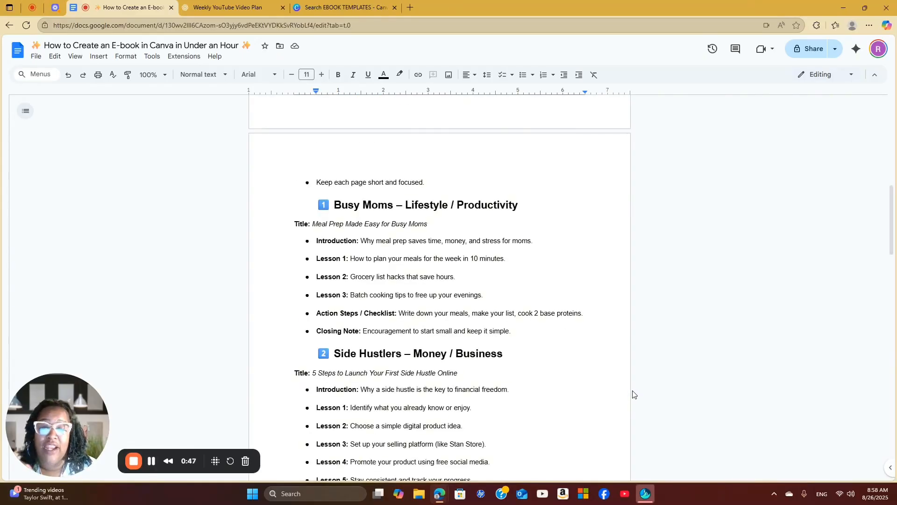
pyautogui.scroll(6, 602, 388)
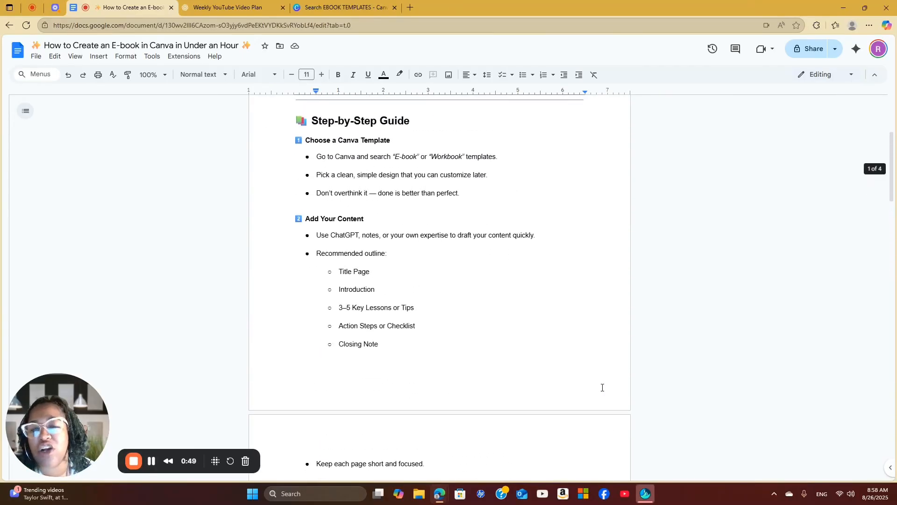
pyautogui.scroll(2, 602, 387)
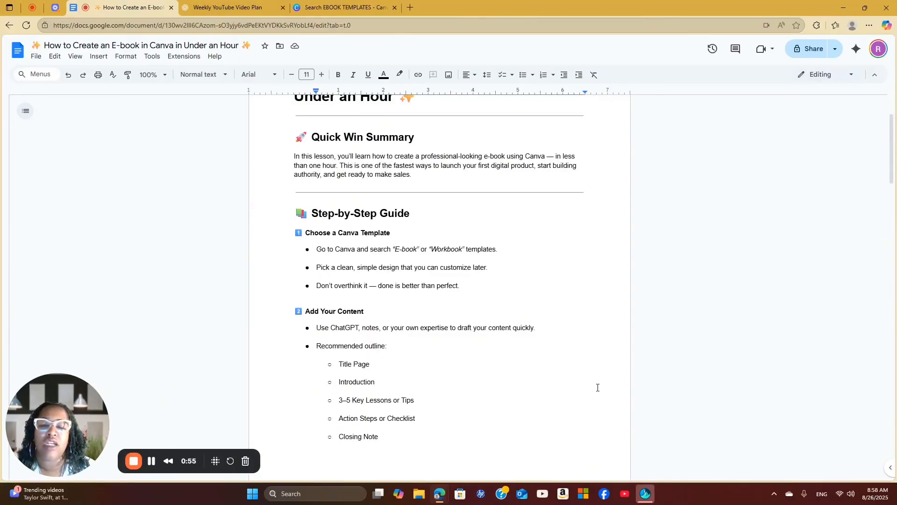
pyautogui.scroll(-1, 598, 388)
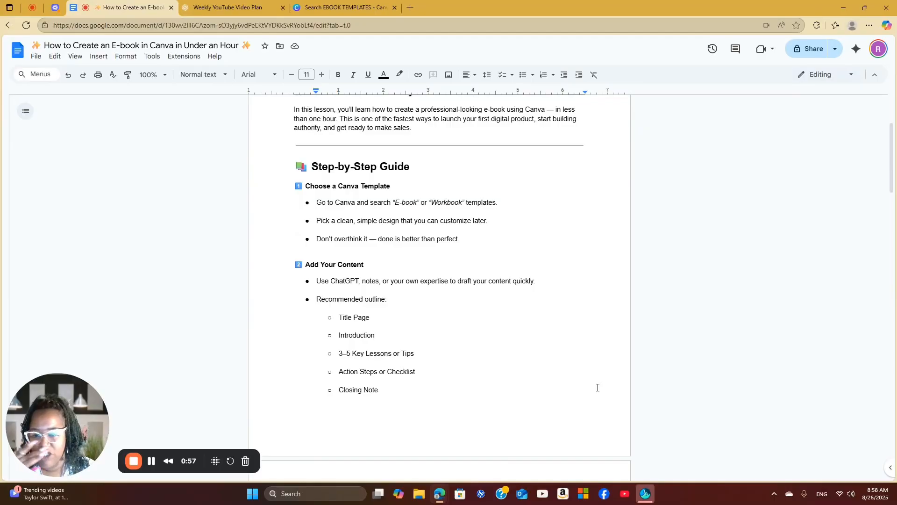
pyautogui.scroll(-1, 597, 387)
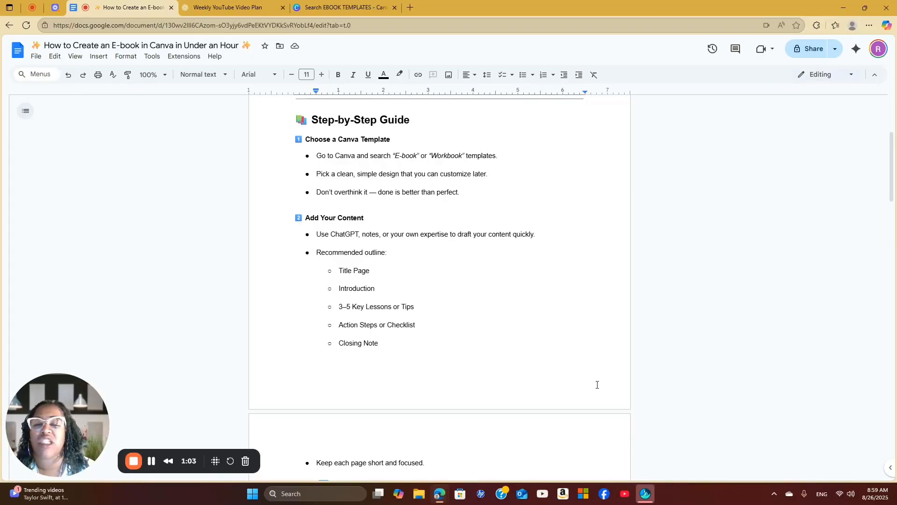
pyautogui.scroll(-1, 597, 384)
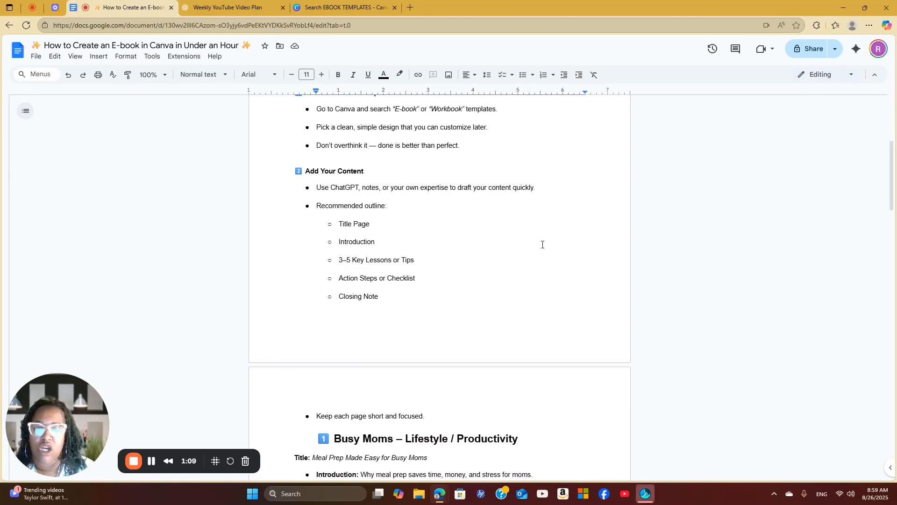
pyautogui.scroll(-5, 541, 334)
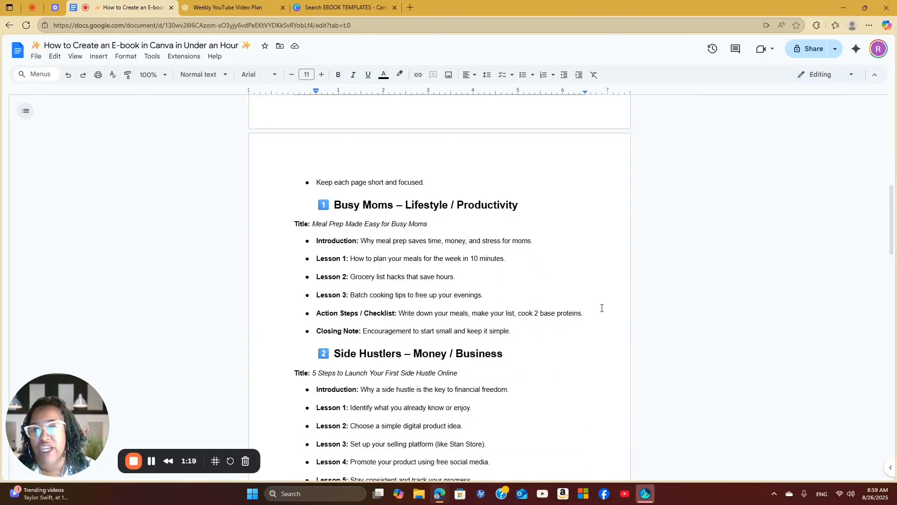
pyautogui.scroll(-1, 596, 323)
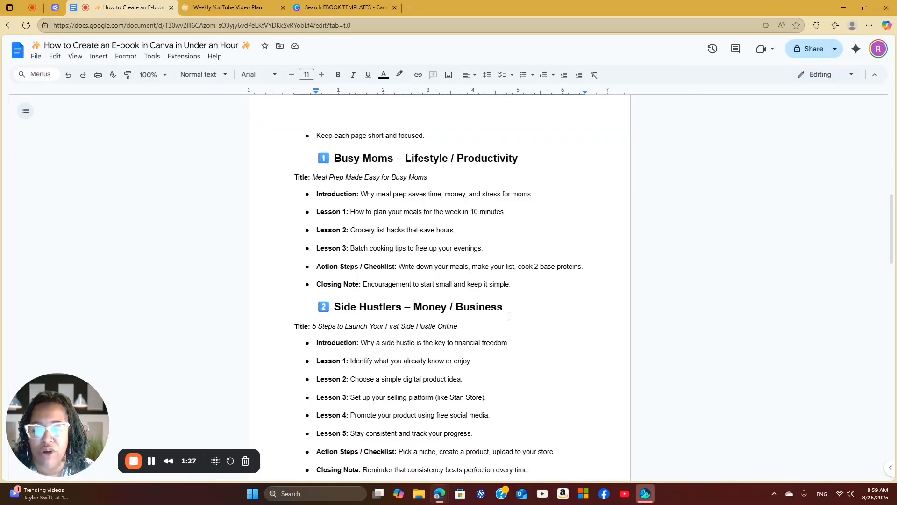
pyautogui.scroll(-5, 510, 318)
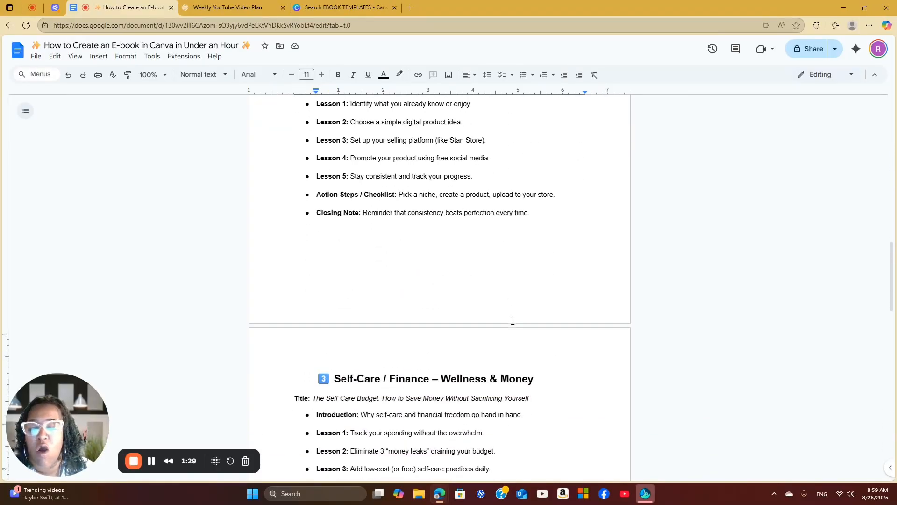
pyautogui.scroll(-3, 512, 321)
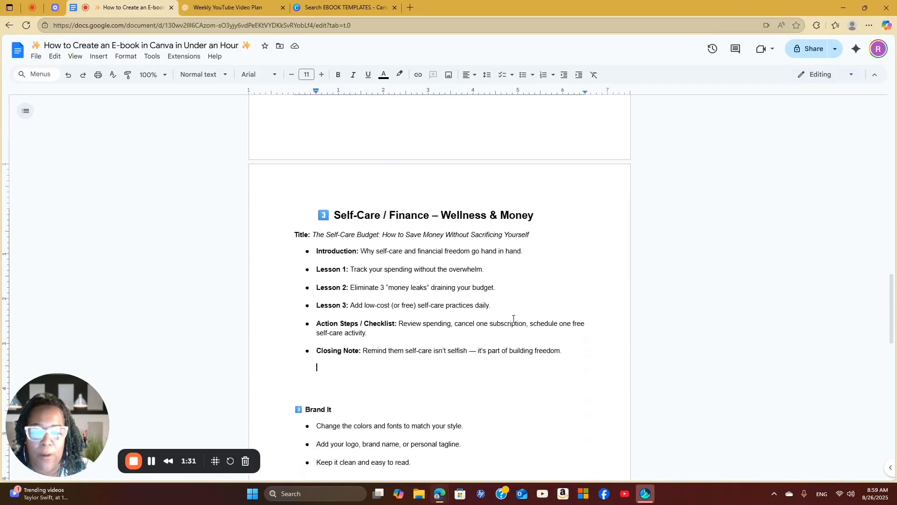
pyautogui.scroll(1, 513, 319)
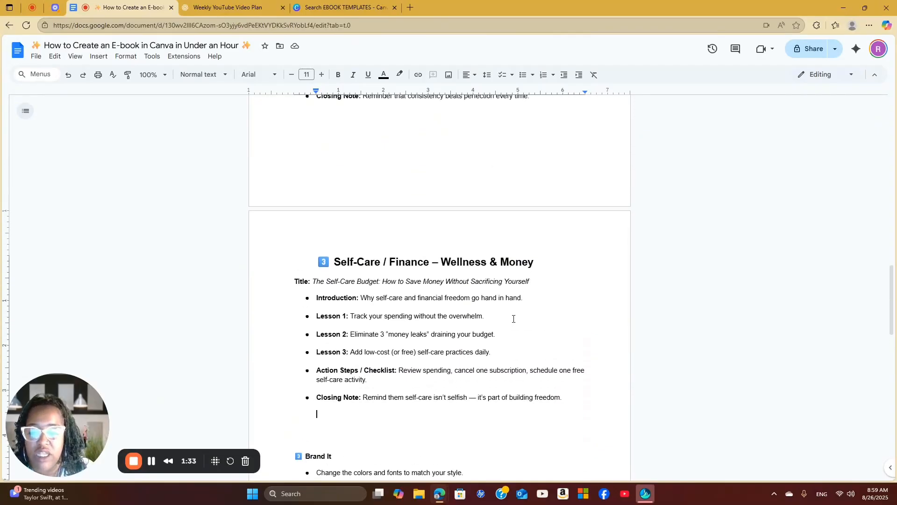
pyautogui.scroll(9, 513, 318)
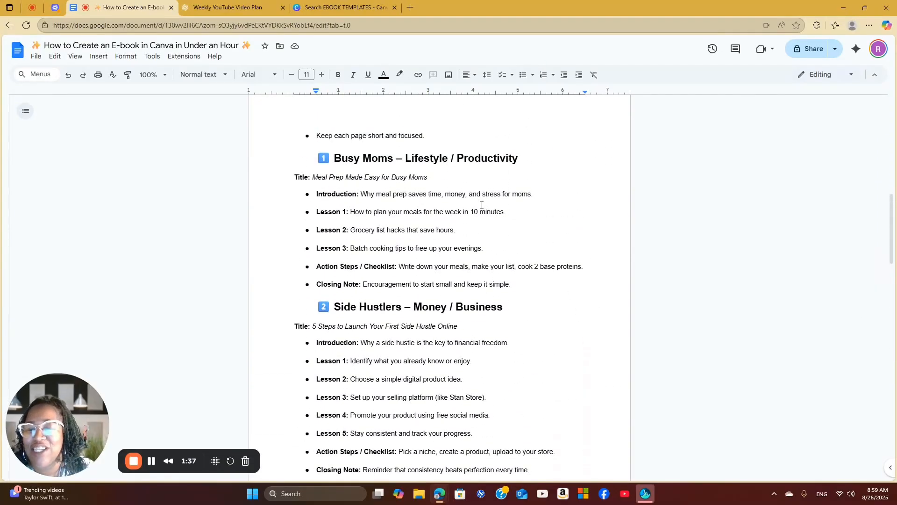
# Switch to Canva, browse the EBOOK TEMPLATES results, and open the "Self-Care Hacks for Entrepreneurs" template as an editable design
pyautogui.click(359, 11)
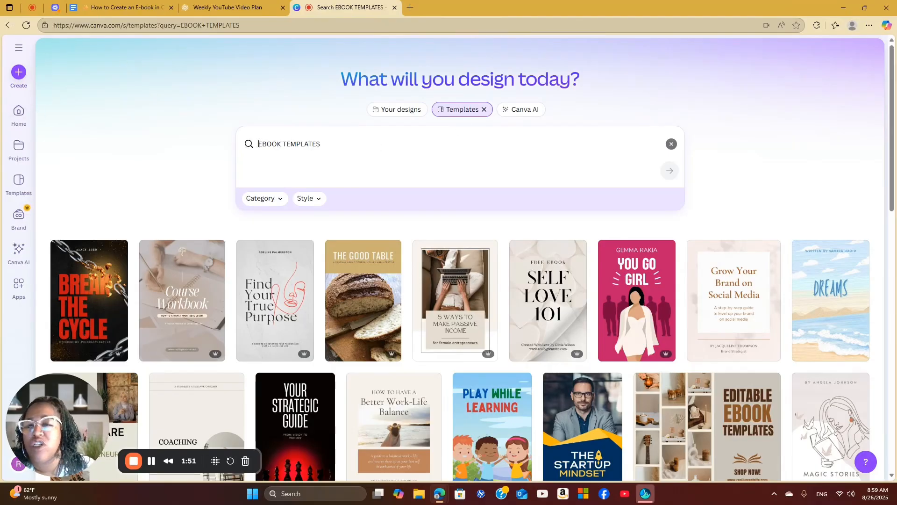
pyautogui.click(355, 144)
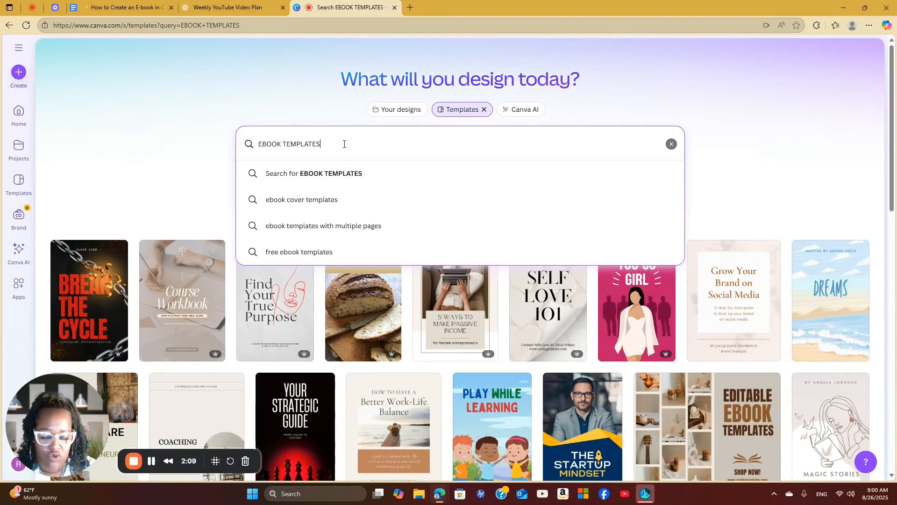
pyautogui.click(741, 116)
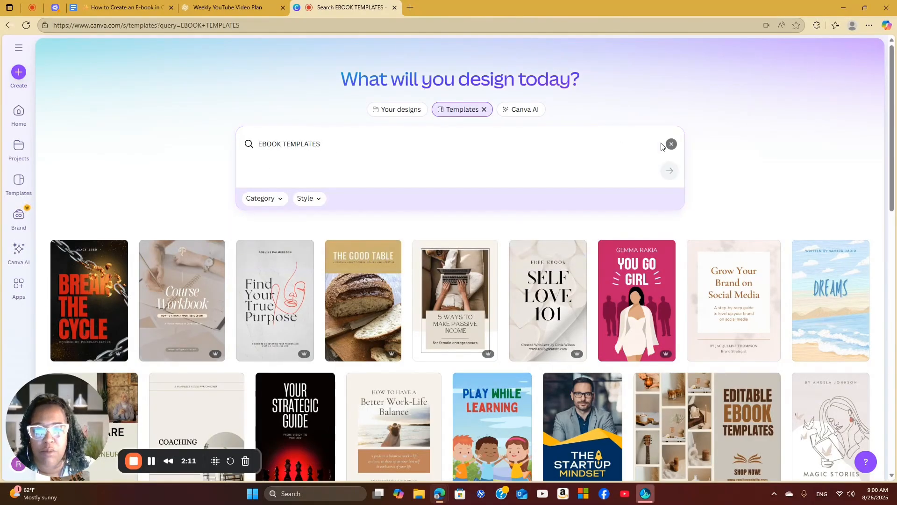
pyautogui.scroll(-5, 369, 248)
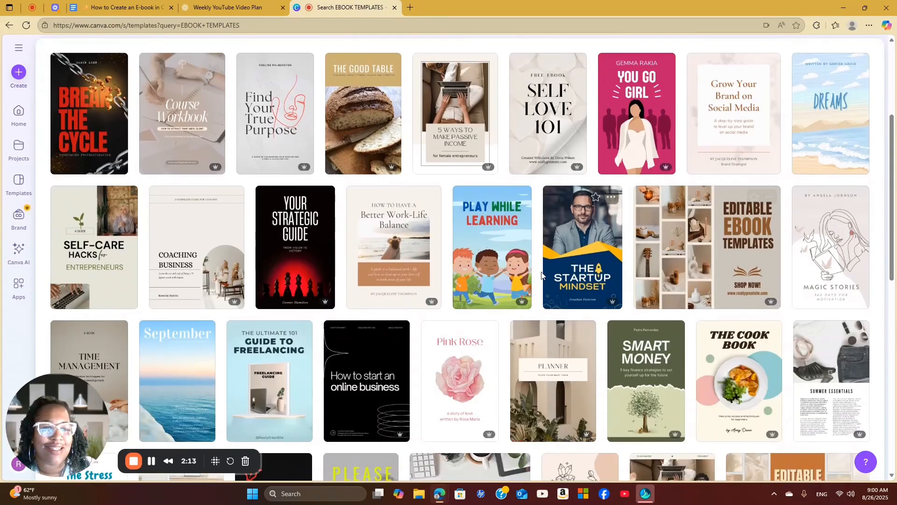
pyautogui.scroll(-4, 542, 275)
pyautogui.scroll(4, 542, 275)
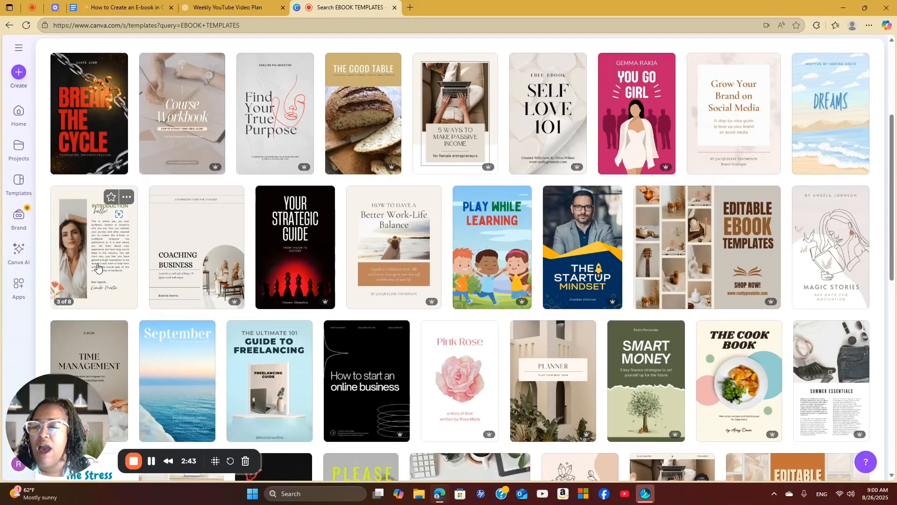
pyautogui.click(98, 267)
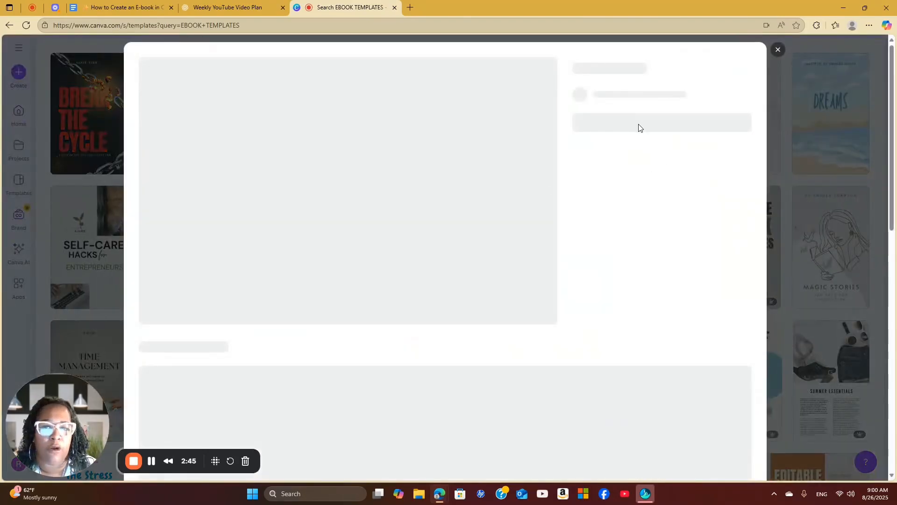
pyautogui.click(642, 159)
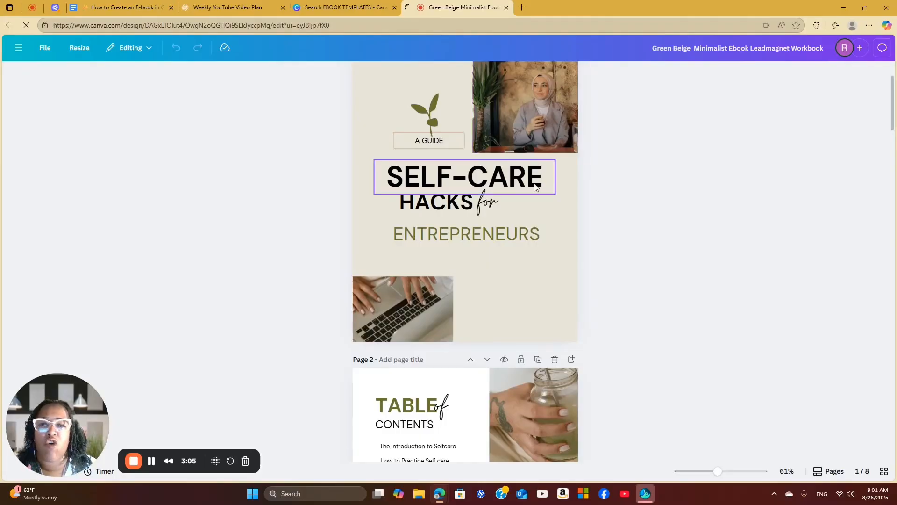
pyautogui.scroll(2, 530, 187)
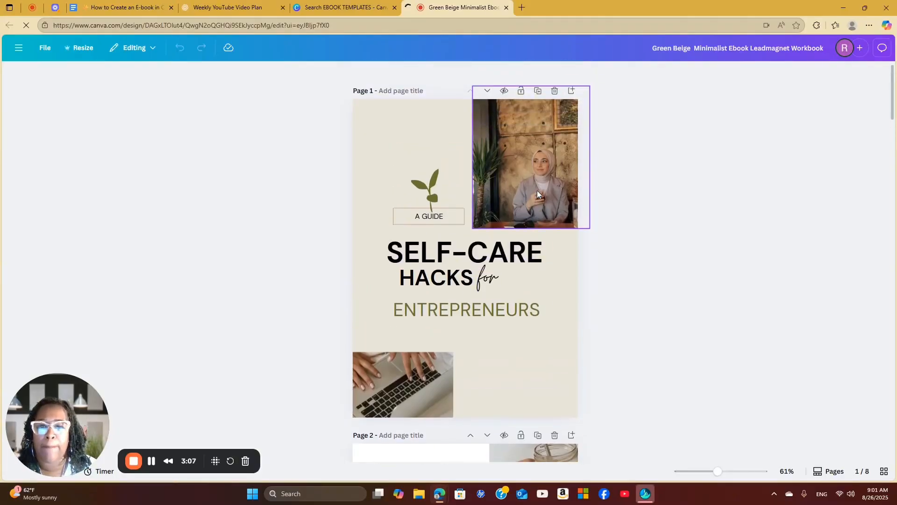
pyautogui.click(528, 168)
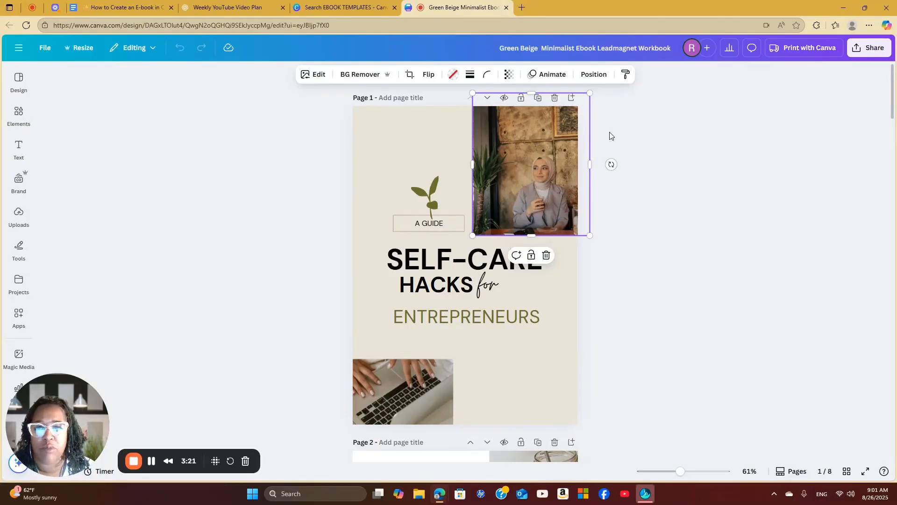
# Switch to the Google Docs guide and copy the title "Meal Prep Made Easy for Busy Moms"
pyautogui.click(138, 9)
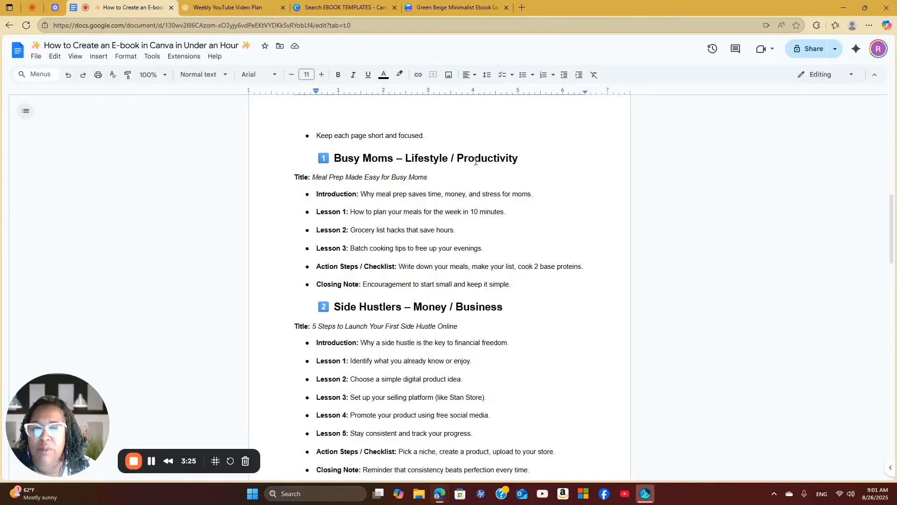
pyautogui.moveTo(309, 174); pyautogui.dragTo(443, 177)
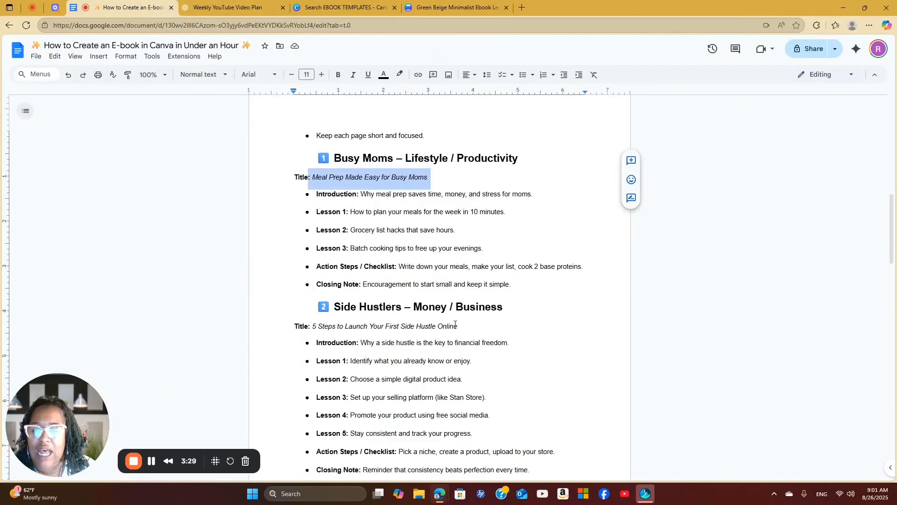
pyautogui.rightClick(390, 179)
pyautogui.click(431, 204)
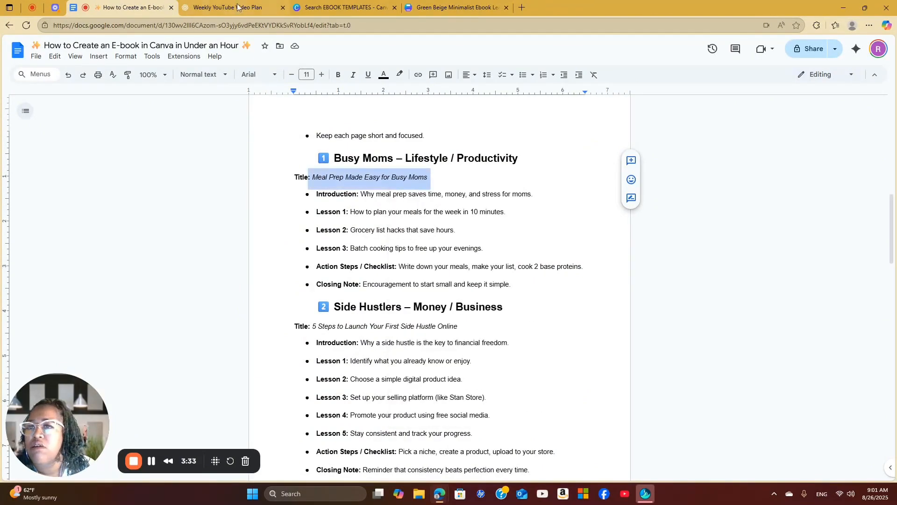
# Return to the Canva design and replace the cover's SELF-CARE heading with the copied title
pyautogui.click(454, 7)
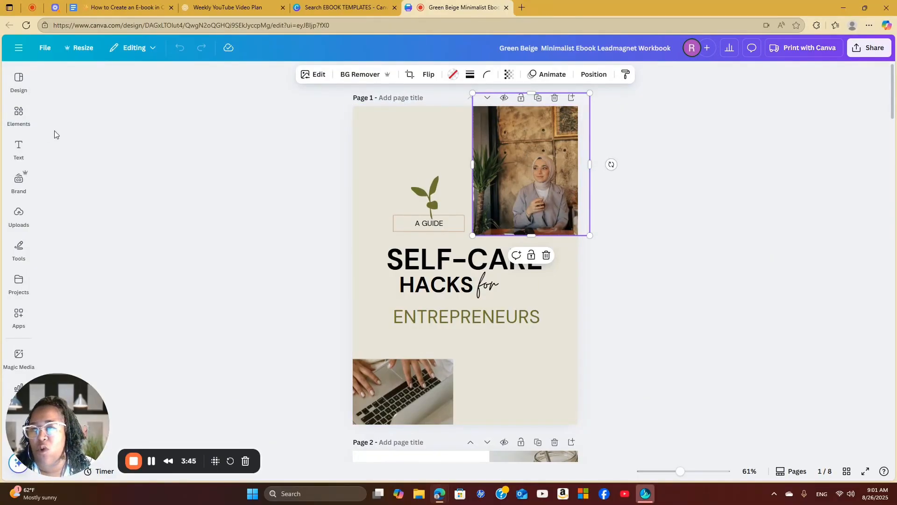
pyautogui.click(17, 122)
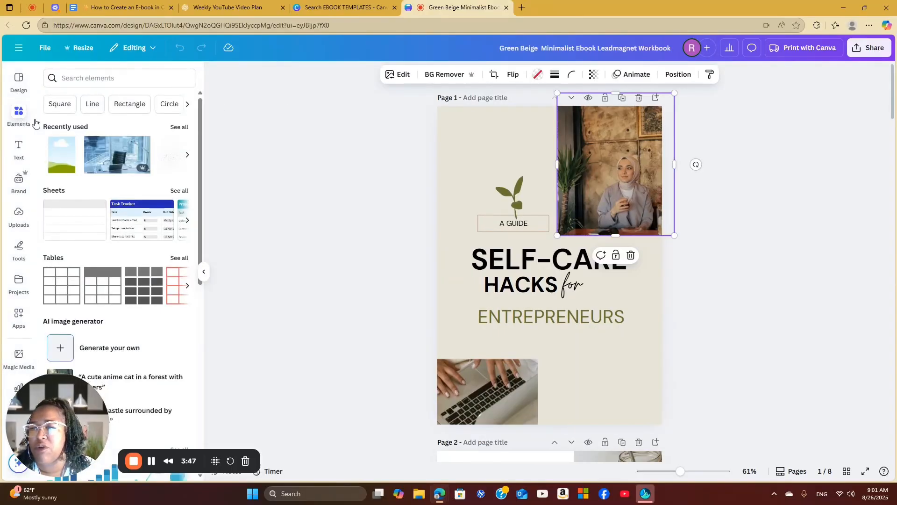
pyautogui.click(530, 264)
pyautogui.doubleClick(530, 265)
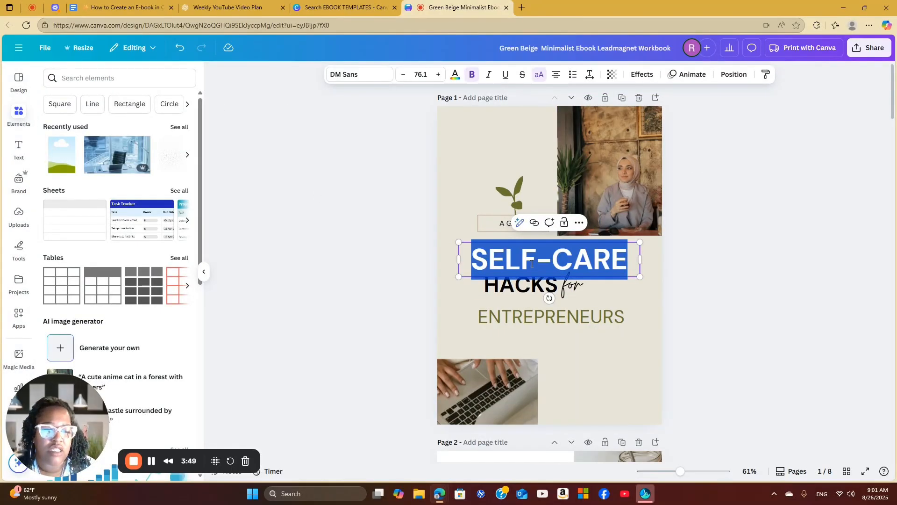
pyautogui.rightClick(531, 263)
pyautogui.click(575, 335)
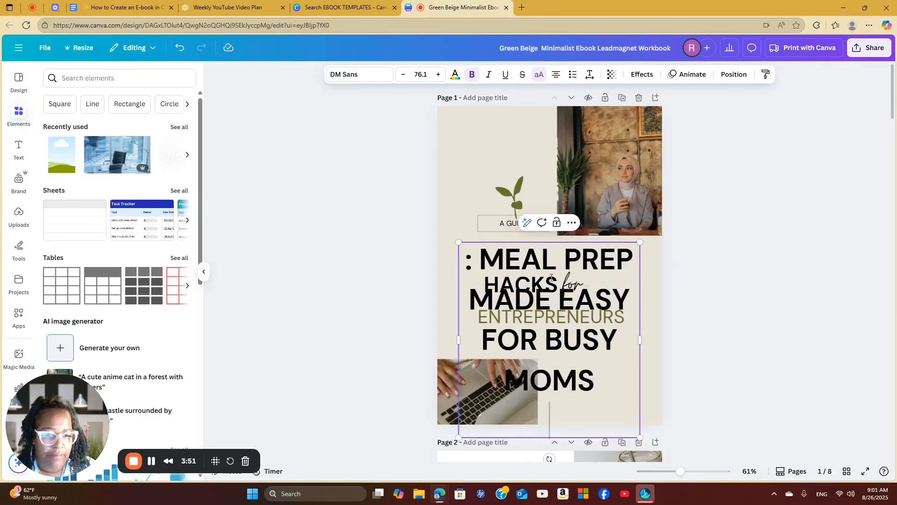
# Delete the stray colon before the pasted cover title and scale its text to size 43.5, widening the box to fit two lines
pyautogui.press('BackSpace')
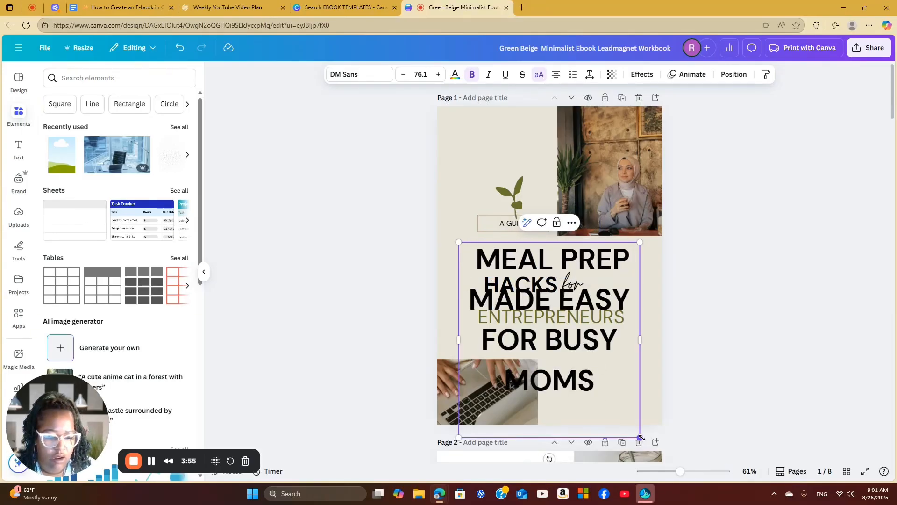
pyautogui.moveTo(641, 437); pyautogui.dragTo(562, 354)
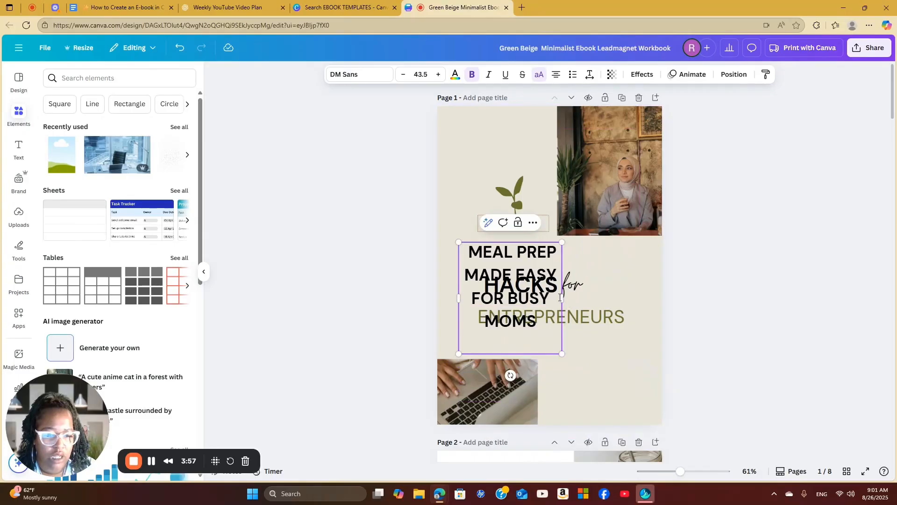
pyautogui.moveTo(563, 298); pyautogui.dragTo(660, 299)
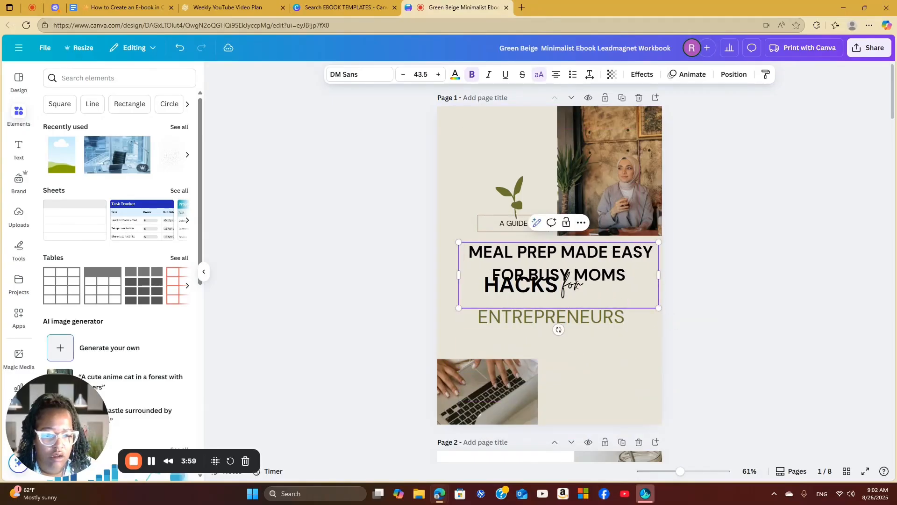
# Replace the green ENTREPRENEURS text on the cover with "BUSY MOMS"
pyautogui.click(615, 319)
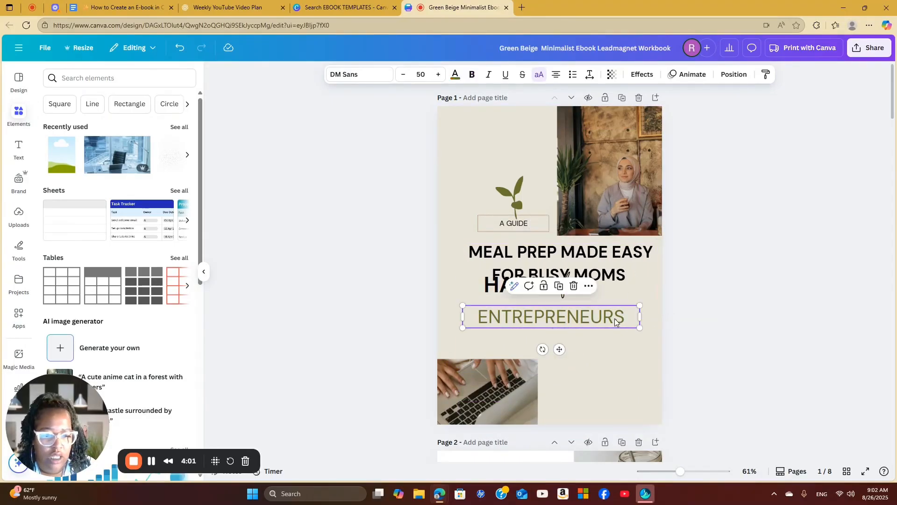
pyautogui.doubleClick(615, 319)
pyautogui.write('BUSY MOMS')
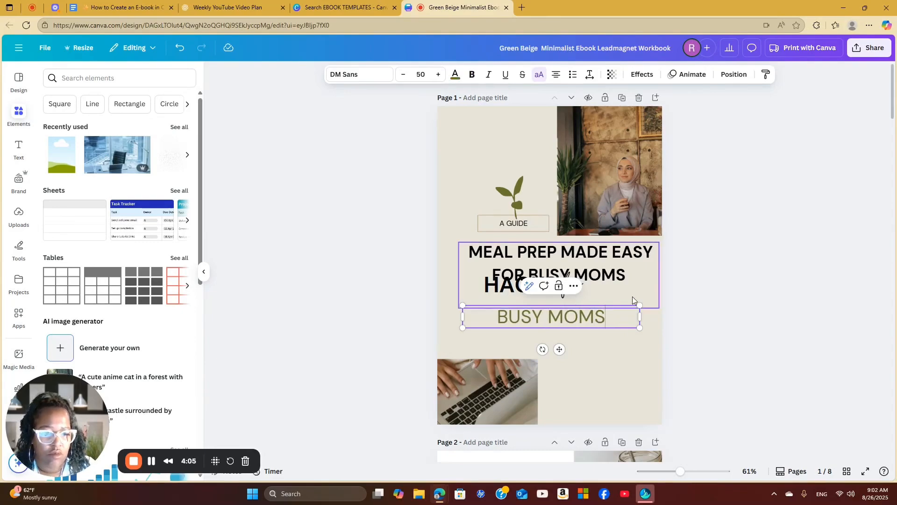
# Remove "FOR BUSY MOMS" from the cover's main heading, leaving "MEAL PREP MADE EASY"
pyautogui.click(632, 275)
pyautogui.click(632, 275)
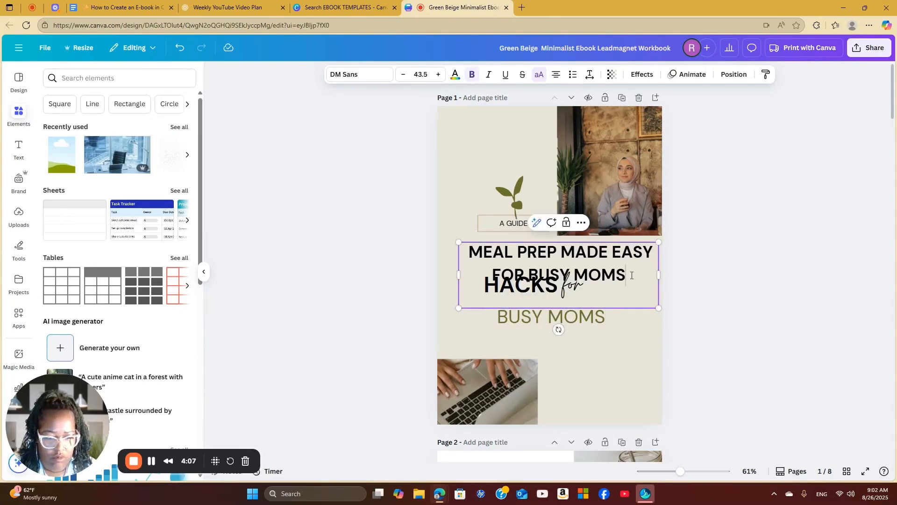
pyautogui.press('BackSpace')
pyautogui.press('BackSpace')
pyautogui.press('BackSpace')
pyautogui.press('BackSpace')
pyautogui.press('BackSpace')
pyautogui.press('BackSpace')
pyautogui.press('BackSpace')
pyautogui.press('BackSpace')
pyautogui.press('BackSpace')
pyautogui.press('BackSpace')
pyautogui.press('BackSpace')
pyautogui.press('BackSpace')
pyautogui.press('BackSpace')
pyautogui.press('BackSpace')
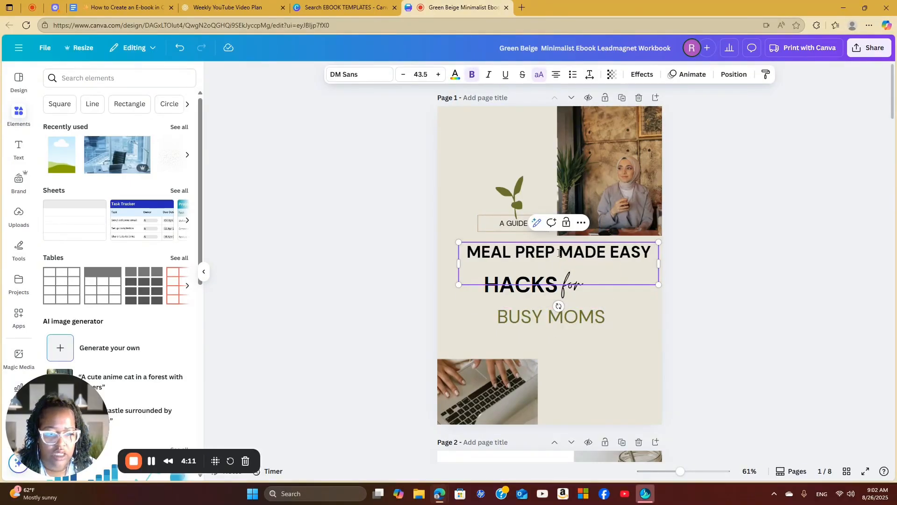
# Replace HACKS on the cover with EASY and remove EASY from the line above, leaving "MEAL PREP MADE"
pyautogui.doubleClick(559, 286)
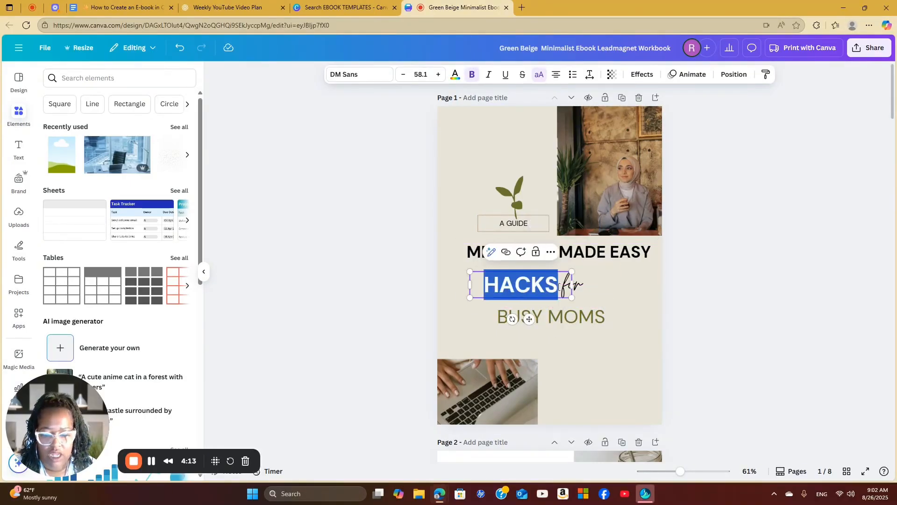
pyautogui.write('EASY')
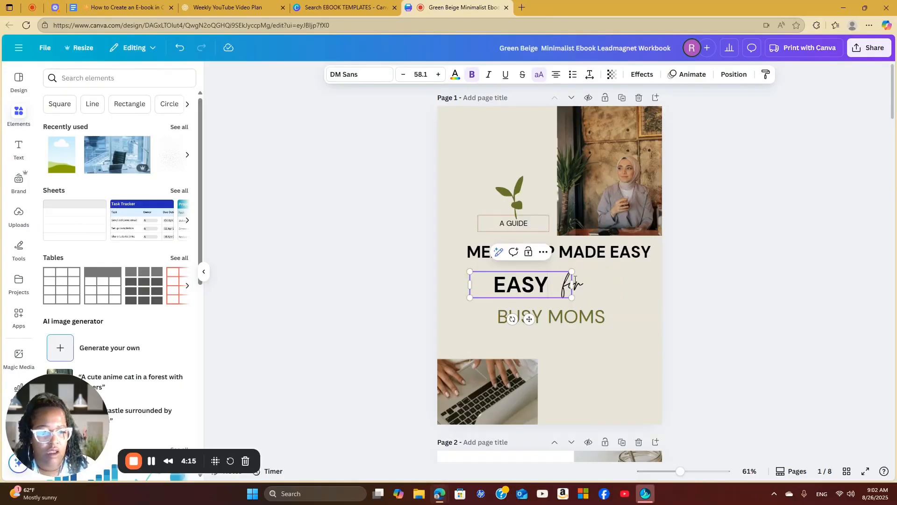
pyautogui.click(614, 253)
pyautogui.doubleClick(625, 252)
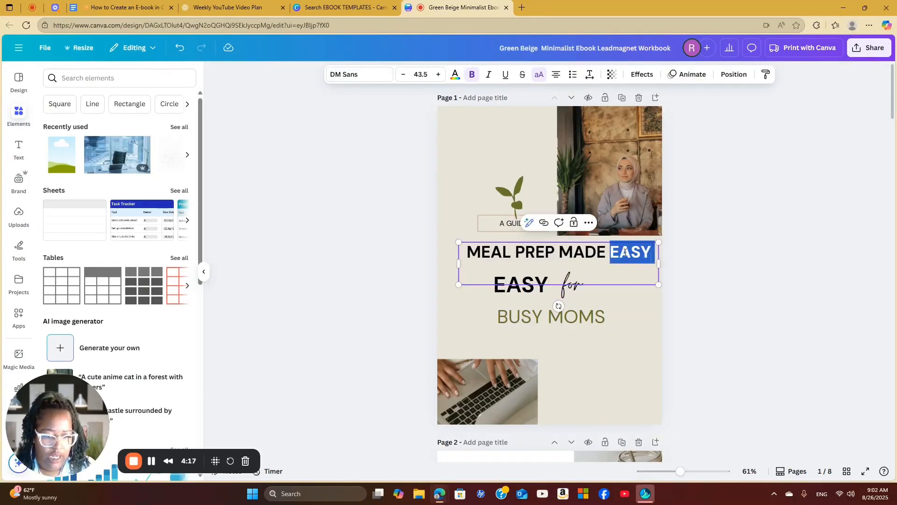
pyautogui.tripleClick(625, 252)
pyautogui.click(626, 253)
pyautogui.moveTo(614, 255); pyautogui.dragTo(654, 258)
pyautogui.press('BackSpace')
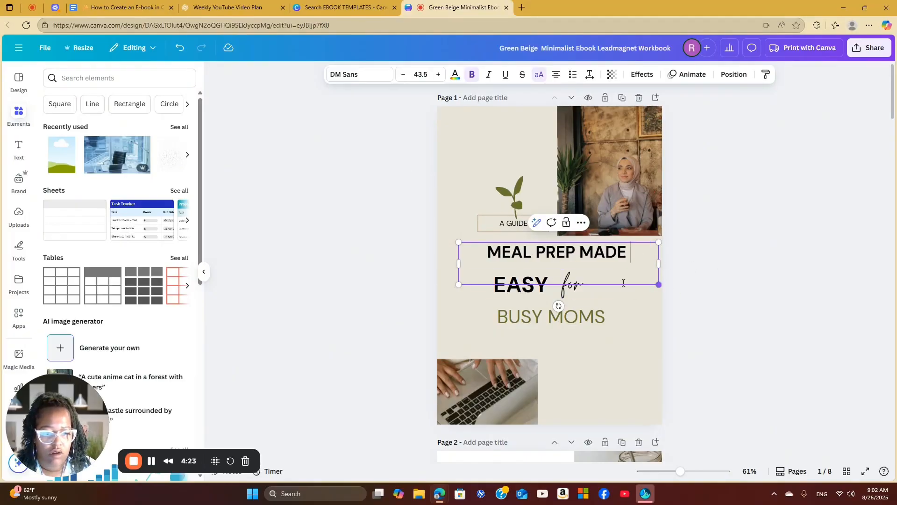
# Enlarge the "MEAL PREP MADE" text slightly and move it down to sit just above EASY
pyautogui.moveTo(458, 284); pyautogui.dragTo(447, 303)
pyautogui.moveTo(567, 260); pyautogui.dragTo(565, 267)
pyautogui.click(722, 257)
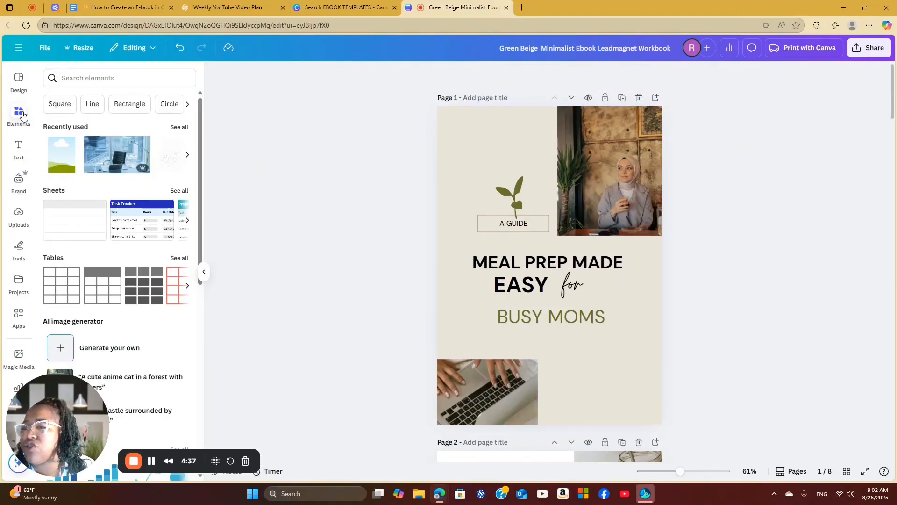
# Search the elements for "FOOD PHOTOS" and limit the results to photos
pyautogui.click(83, 78)
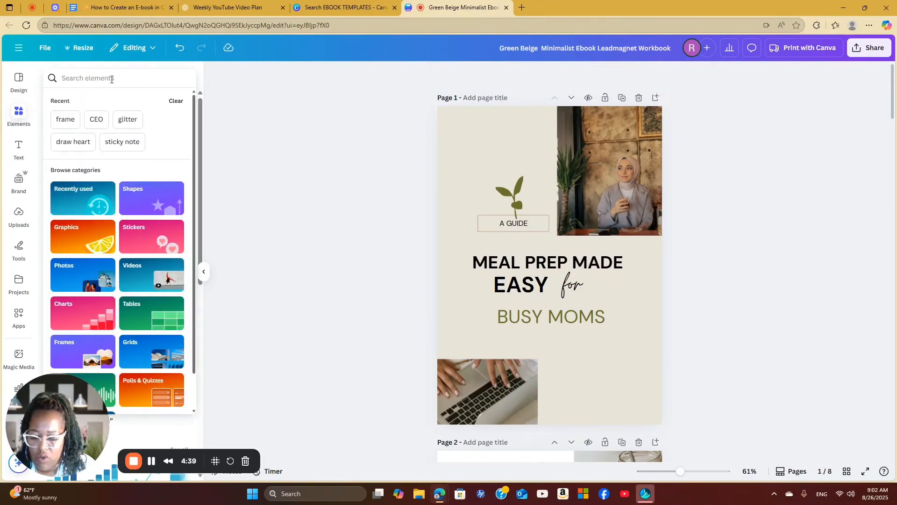
pyautogui.write('FOOD PHOTOS')
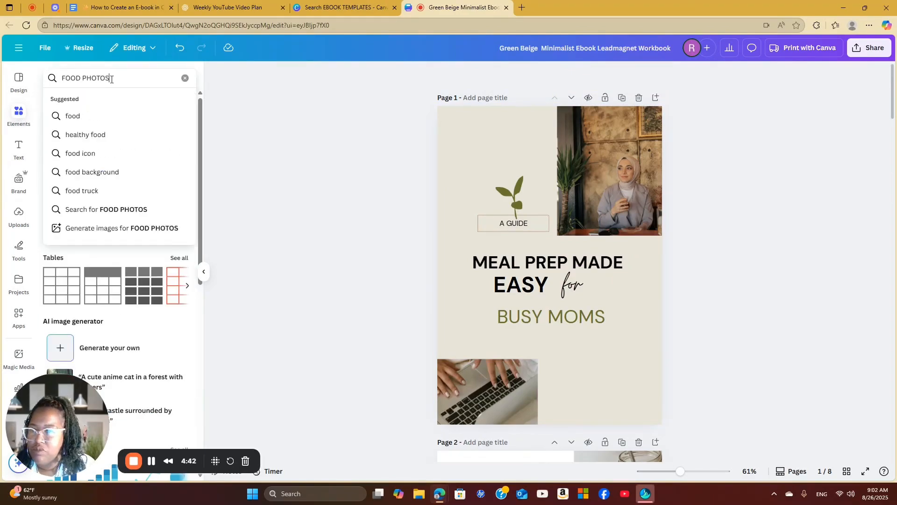
pyautogui.press('Return')
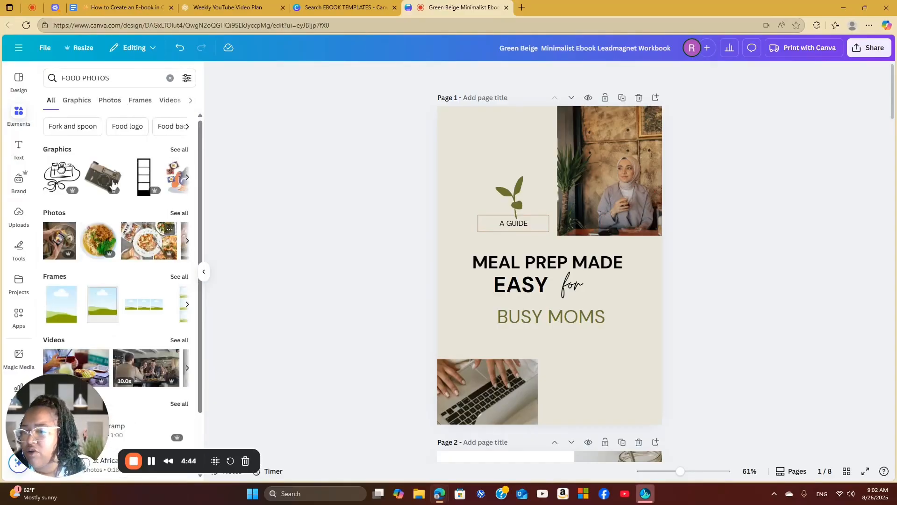
pyautogui.click(112, 100)
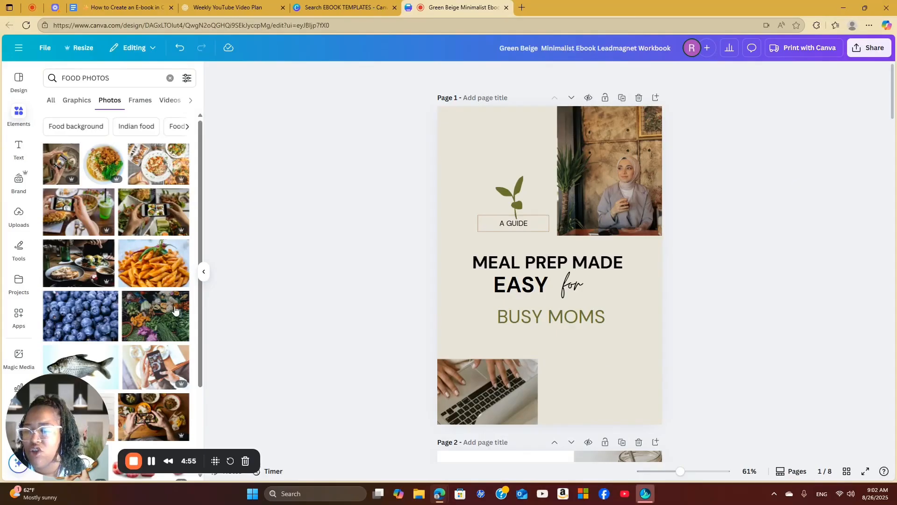
# Replace the cover's photo of the woman with the food photo of hands holding a phone beside a green drink
pyautogui.scroll(-3, 158, 272)
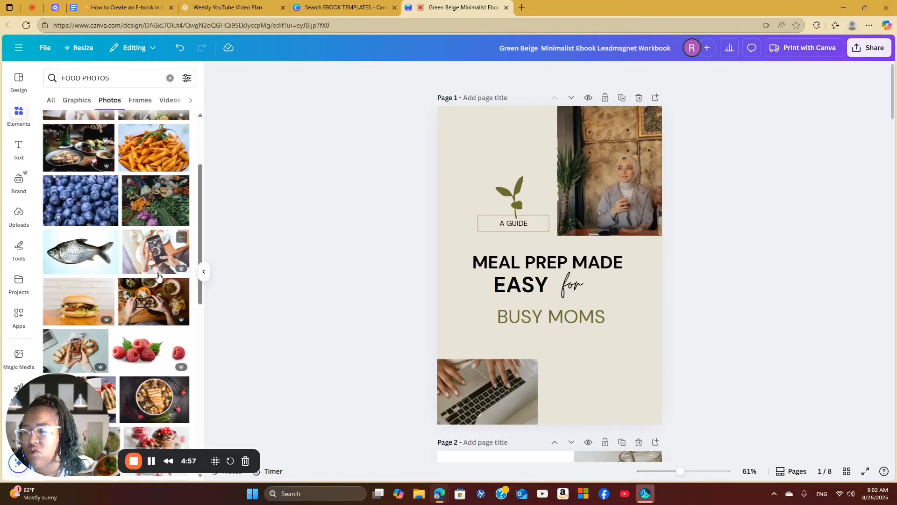
pyautogui.scroll(3, 158, 276)
pyautogui.moveTo(78, 211); pyautogui.dragTo(311, 156)
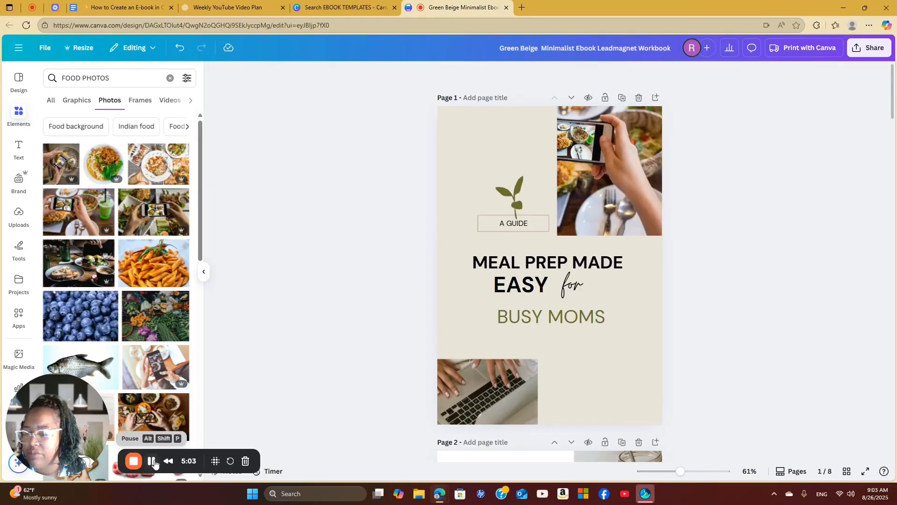
pyautogui.click(150, 463)
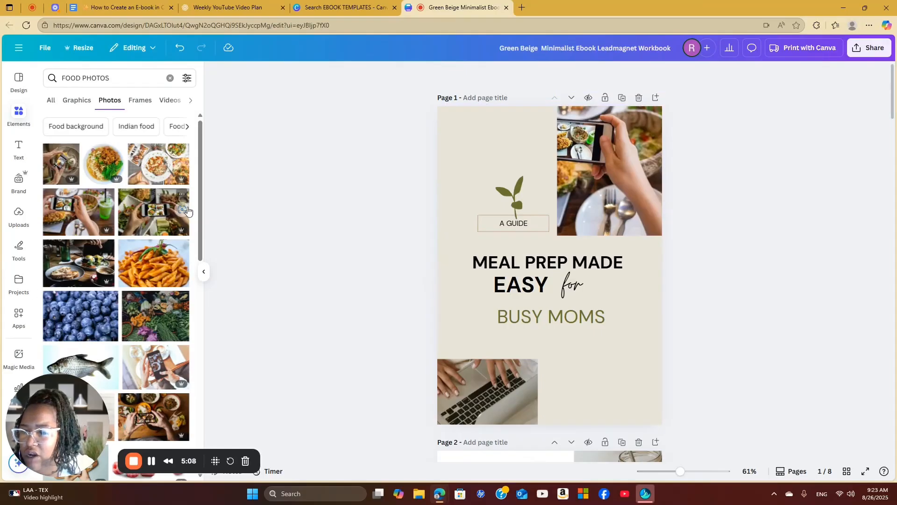
# Replace the cover's laptop photo with the overhead shot of a phone photographing food, and move it up against the page's left edge
pyautogui.moveTo(54, 166); pyautogui.dragTo(481, 368)
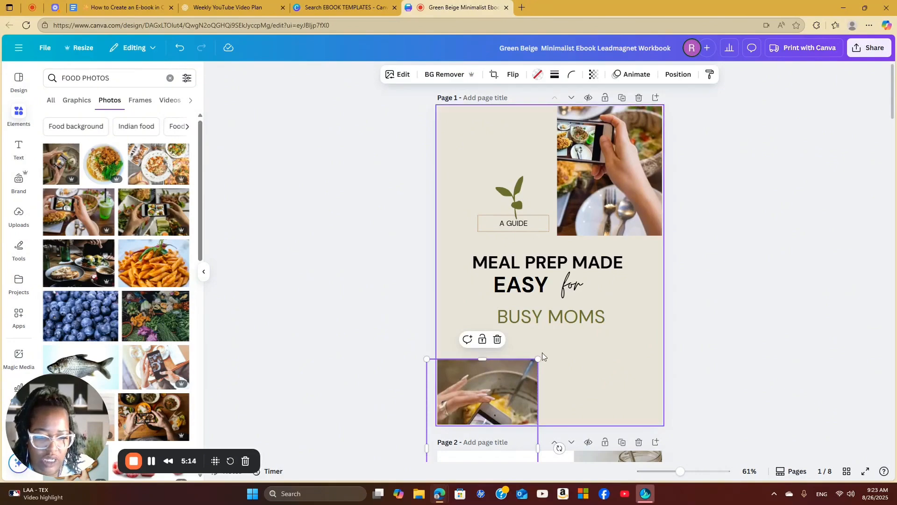
pyautogui.scroll(-3, 542, 353)
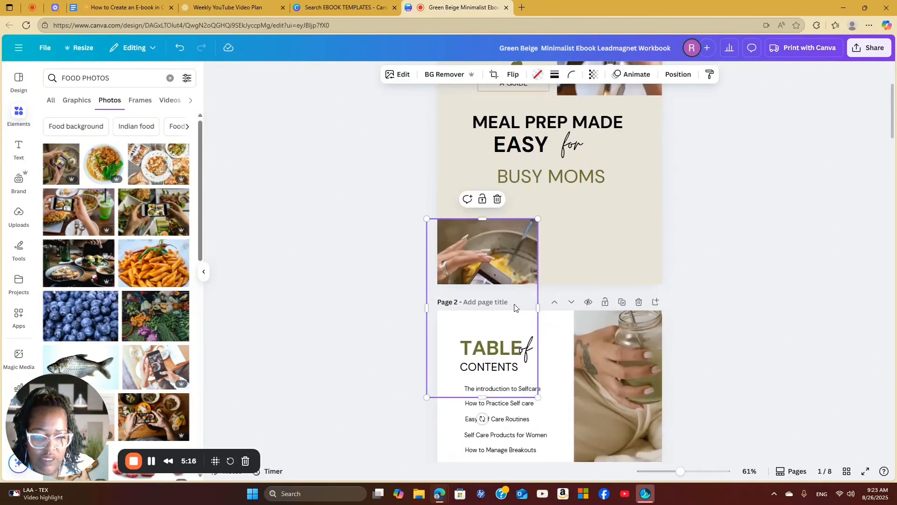
pyautogui.moveTo(525, 304); pyautogui.dragTo(534, 260)
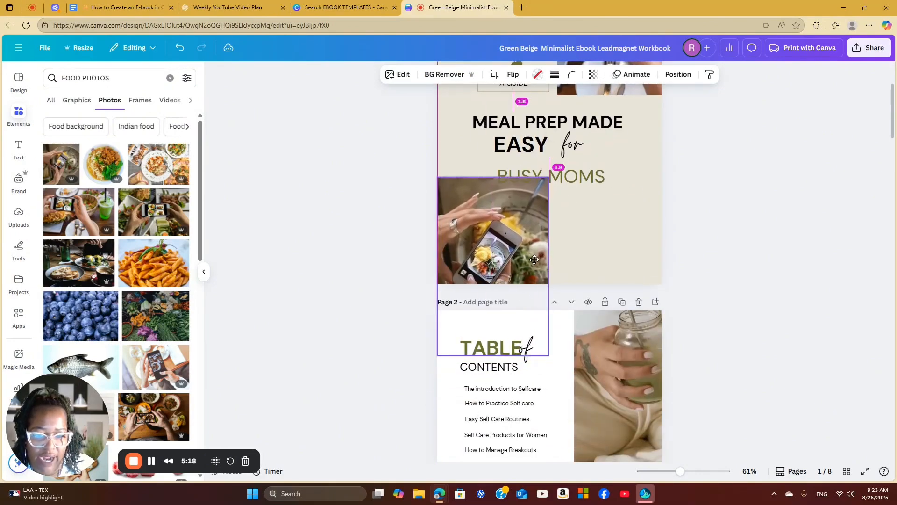
pyautogui.click(790, 256)
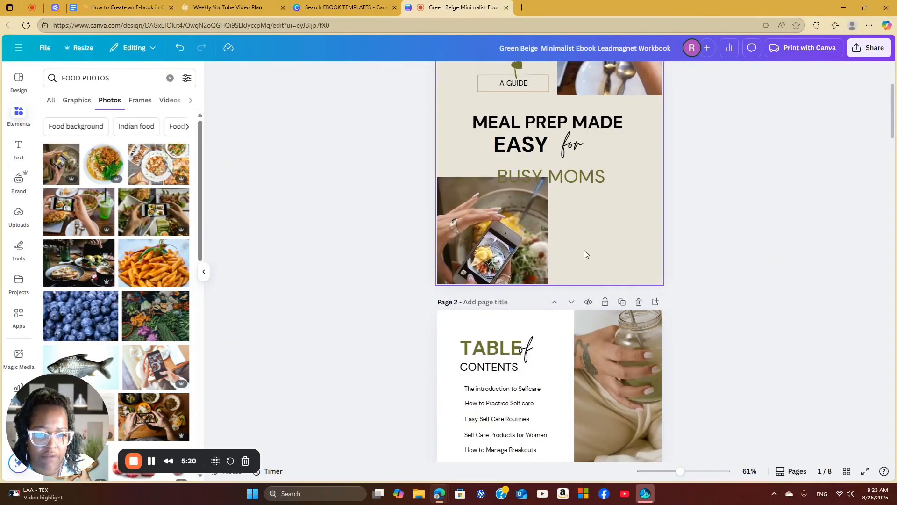
# Resize the cover's lower food photo to clear the BUSY MOMS text and crop its lower edge to the page boundary
pyautogui.click(540, 205)
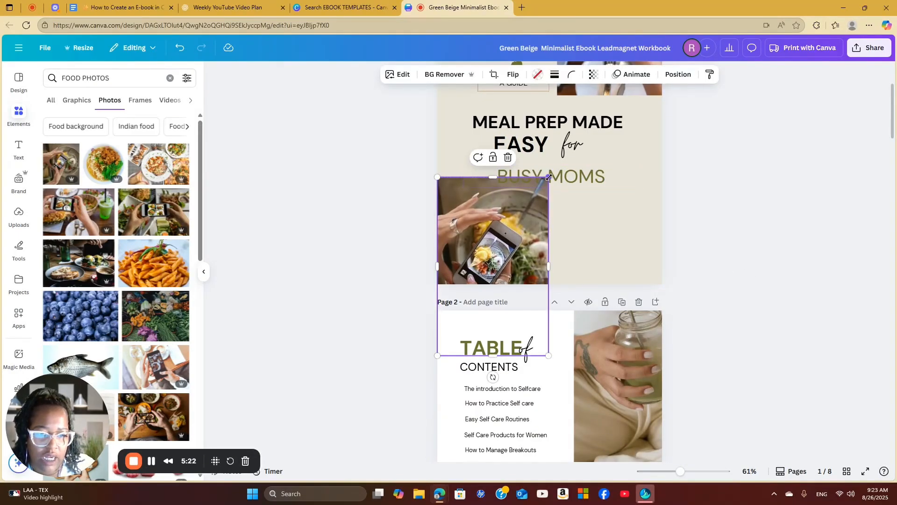
pyautogui.moveTo(549, 177); pyautogui.dragTo(549, 213)
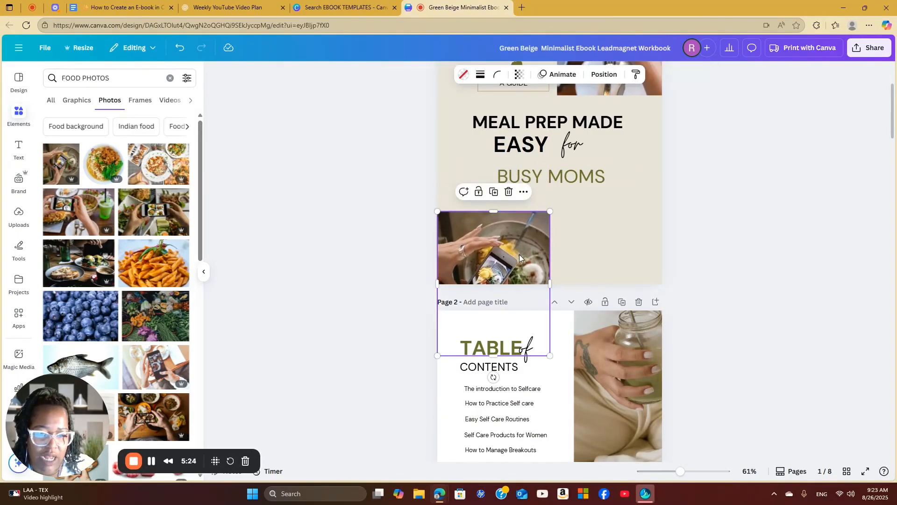
pyautogui.moveTo(522, 254); pyautogui.dragTo(522, 239)
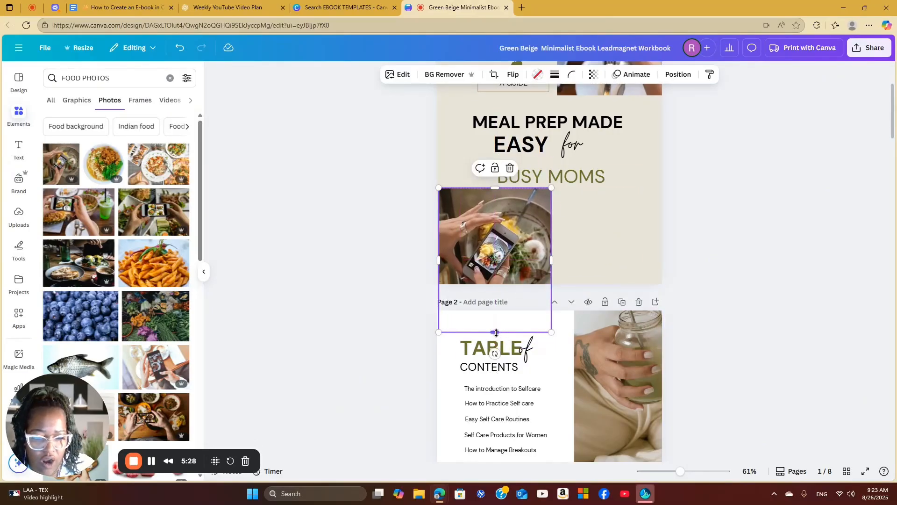
pyautogui.moveTo(496, 332); pyautogui.dragTo(499, 285)
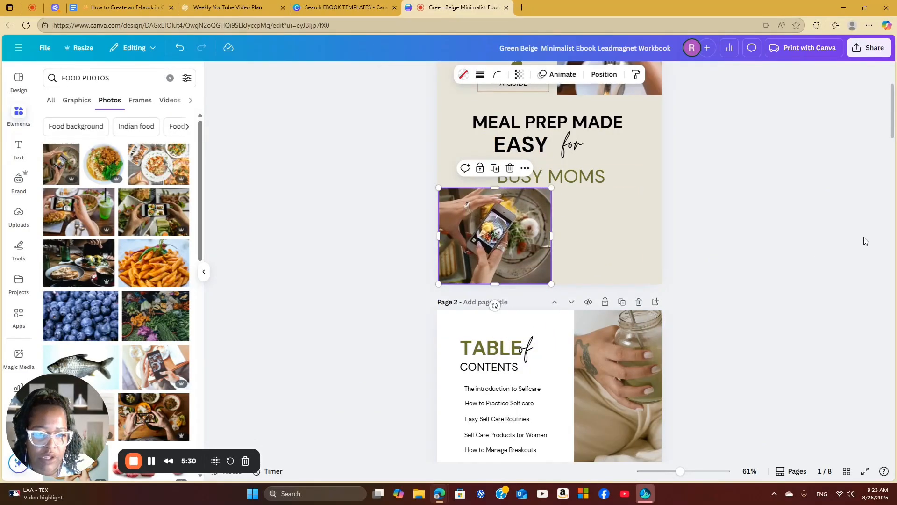
pyautogui.click(741, 299)
# Try EBOOK as the wording of the cover's small boxed label, and restore it to A GUIDE
pyautogui.scroll(3, 741, 302)
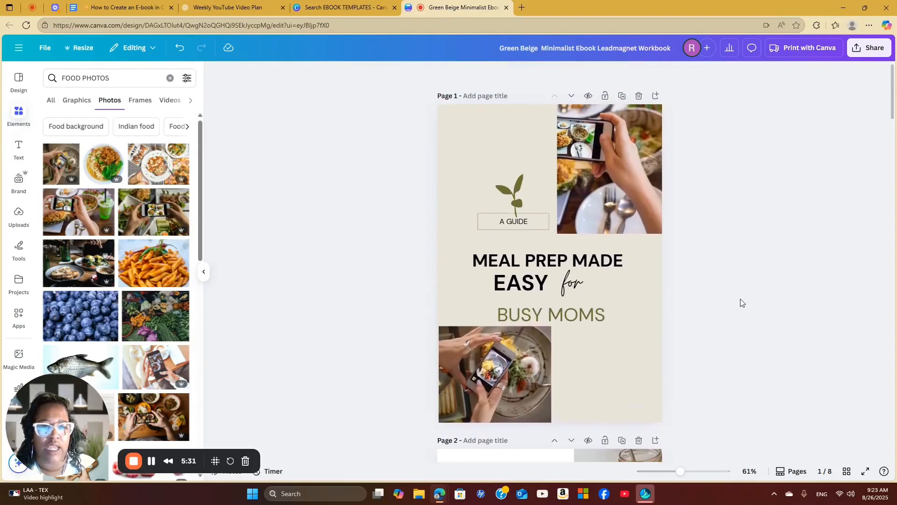
pyautogui.doubleClick(520, 226)
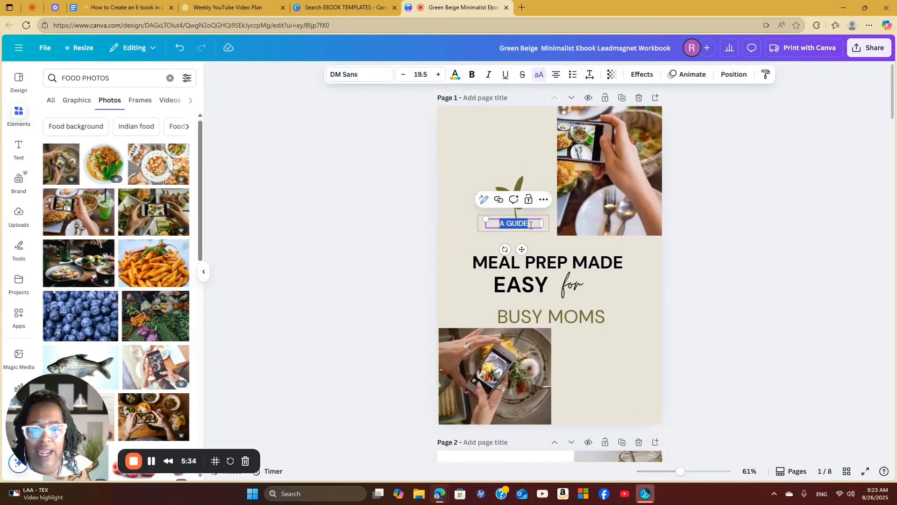
pyautogui.write('EBOOK')
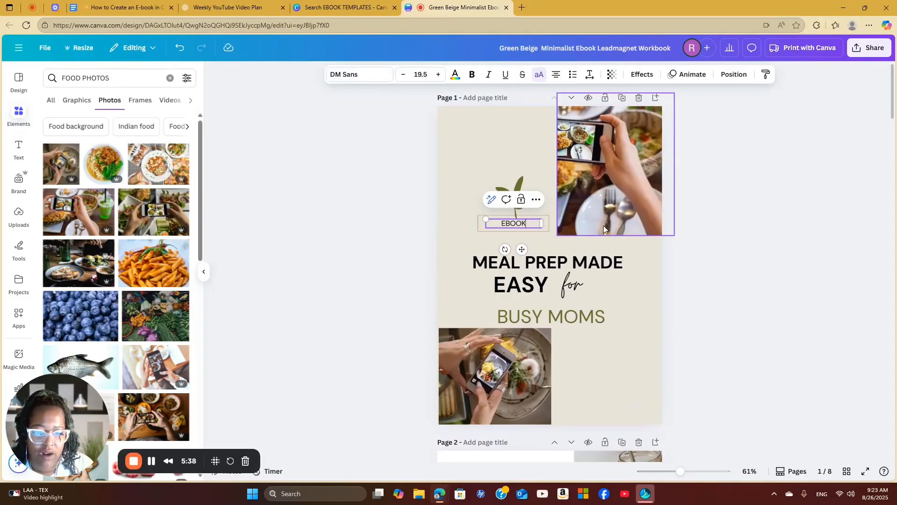
pyautogui.press('BackSpace')
pyautogui.press('BackSpace')
pyautogui.press('BackSpace')
pyautogui.press('BackSpace')
pyautogui.press('BackSpace')
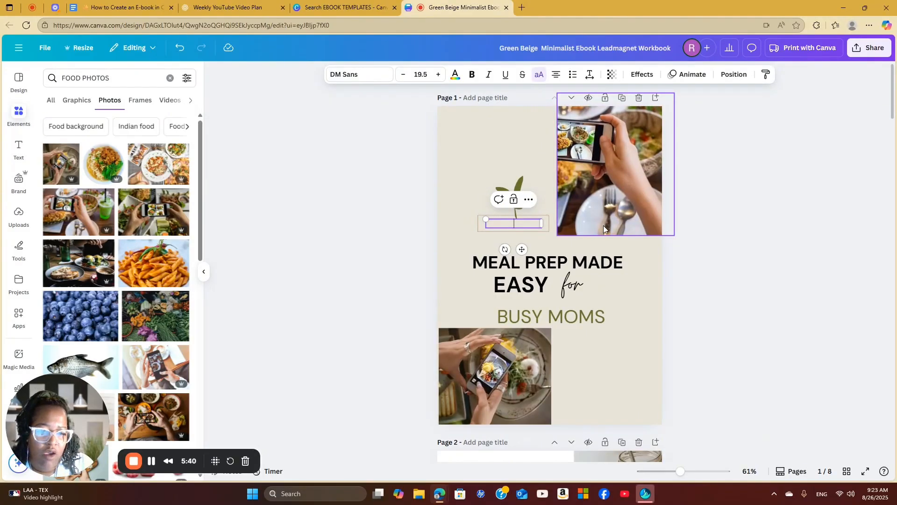
pyautogui.write('A GUIDE')
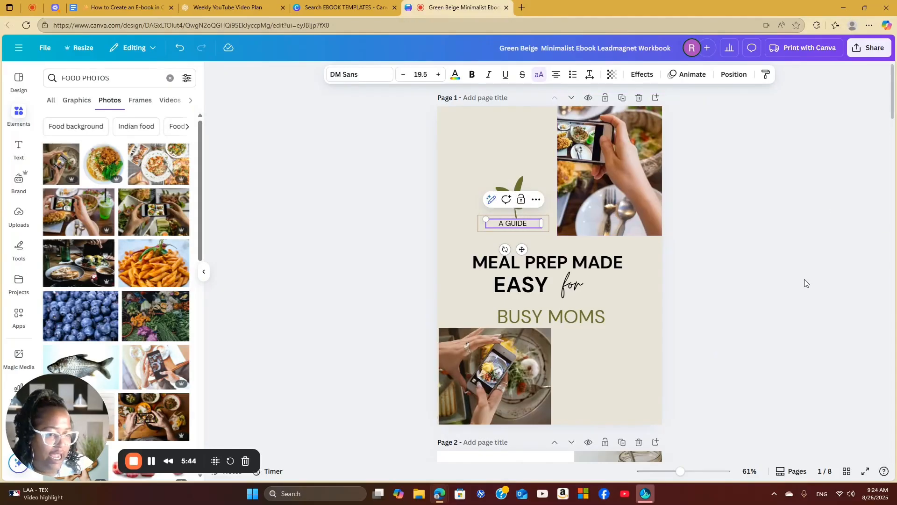
# Change the cover page's background to the salmon-pink document colour
pyautogui.scroll(-5, 571, 292)
pyautogui.scroll(5, 535, 242)
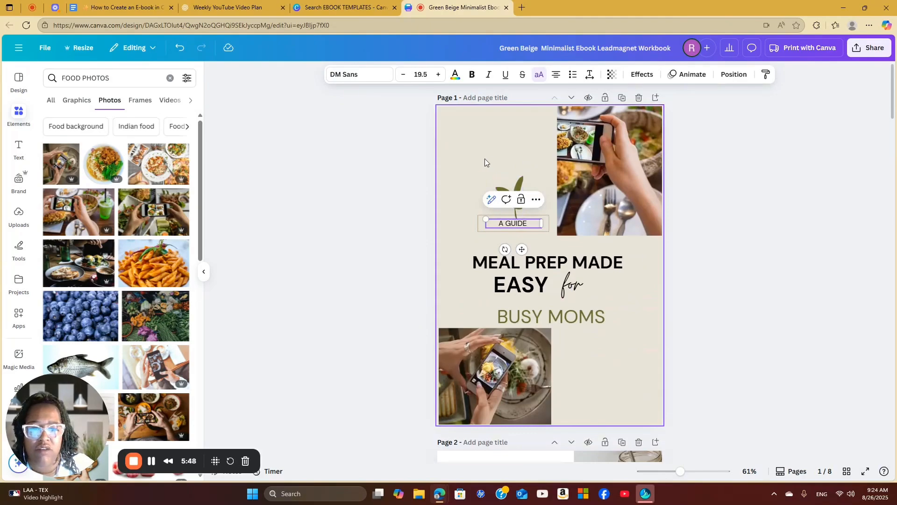
pyautogui.click(484, 159)
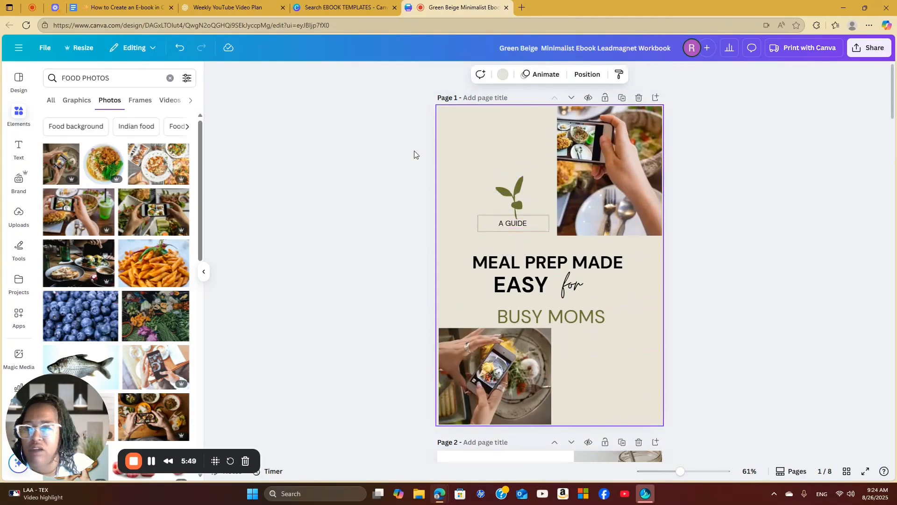
pyautogui.click(504, 76)
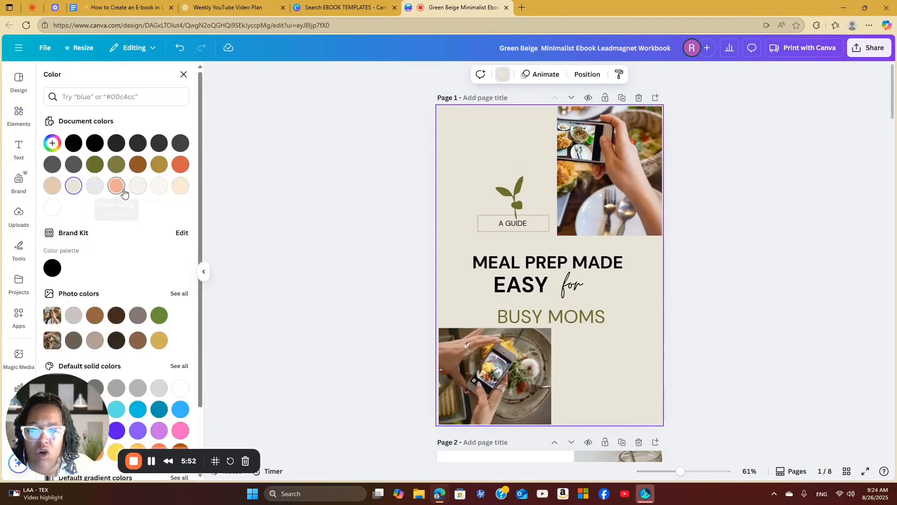
pyautogui.click(122, 189)
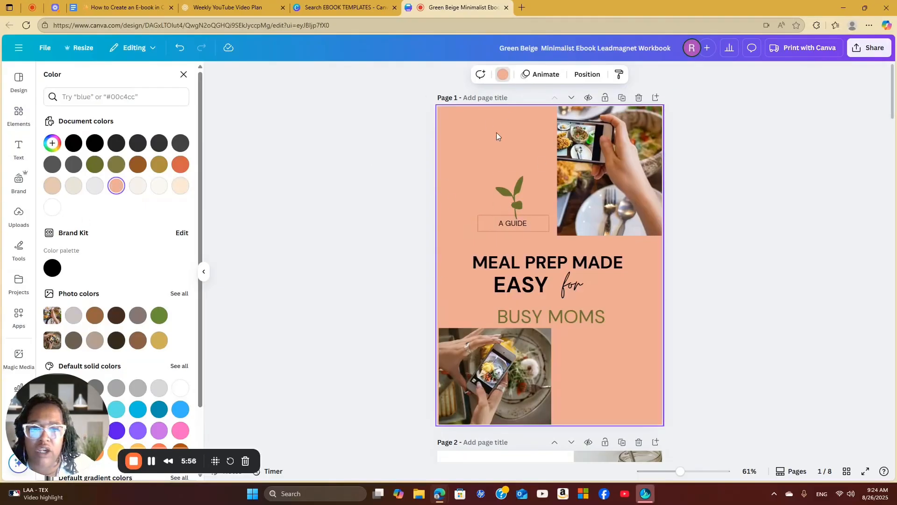
# Examine the placeholder entries on the table of contents page and the sample text on the introduction page
pyautogui.scroll(-5, 517, 211)
pyautogui.scroll(-2, 549, 196)
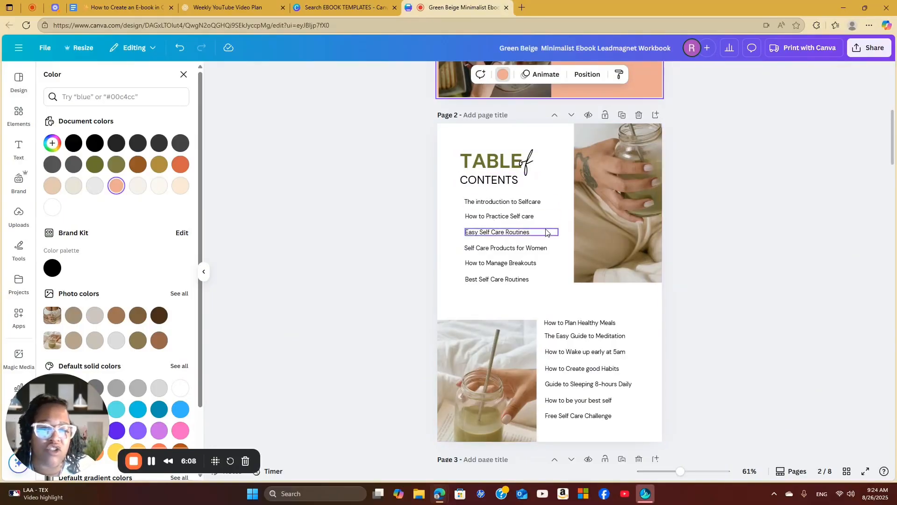
pyautogui.click(534, 206)
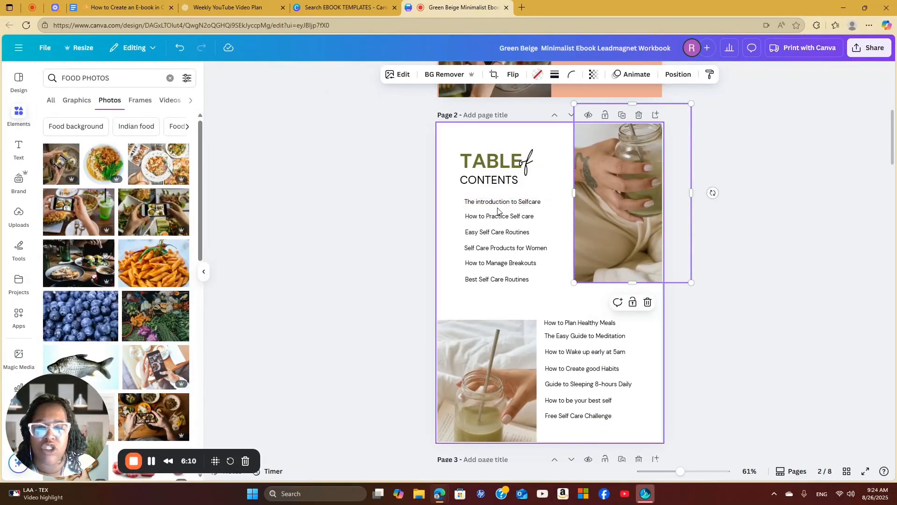
pyautogui.doubleClick(518, 203)
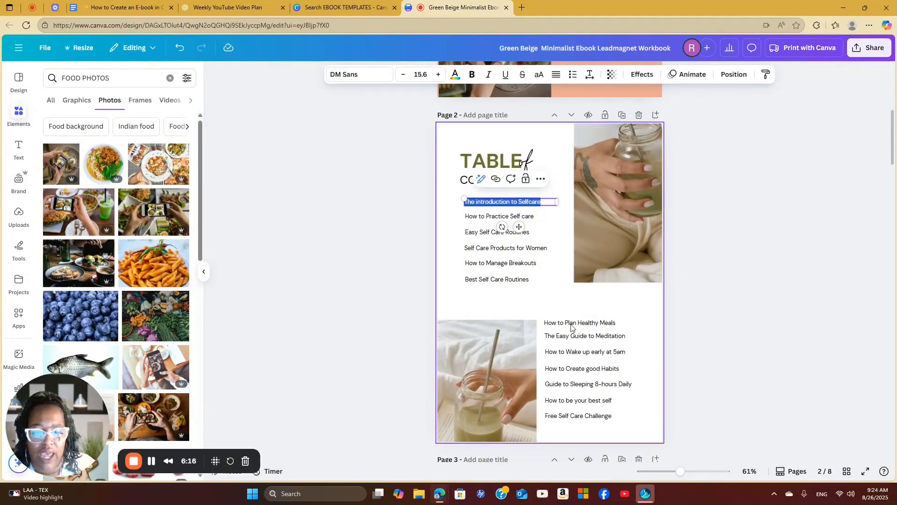
pyautogui.scroll(-1, 582, 331)
pyautogui.scroll(2, 581, 331)
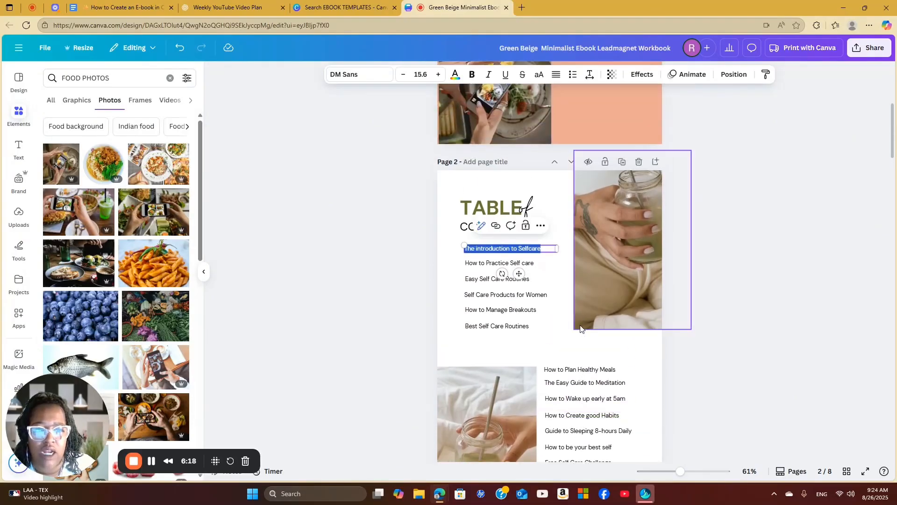
pyautogui.scroll(-5, 582, 330)
pyautogui.scroll(-2, 580, 330)
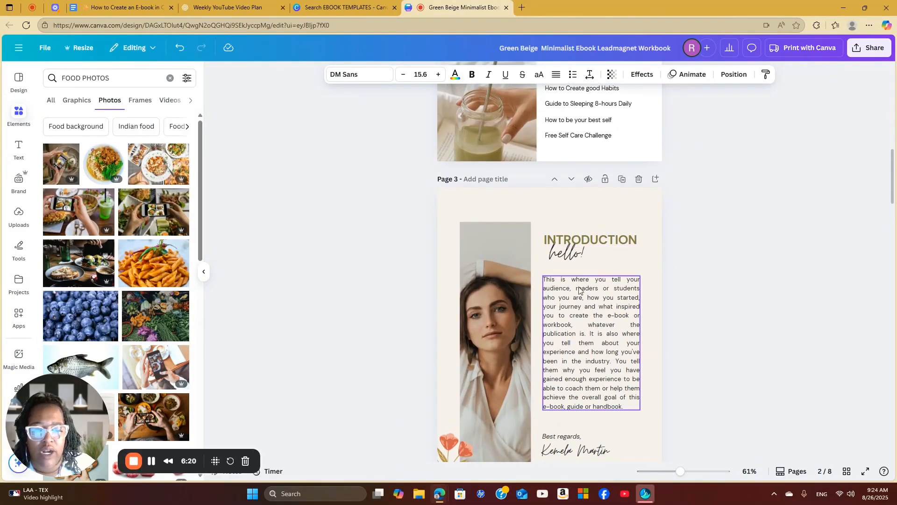
pyautogui.scroll(-1, 625, 290)
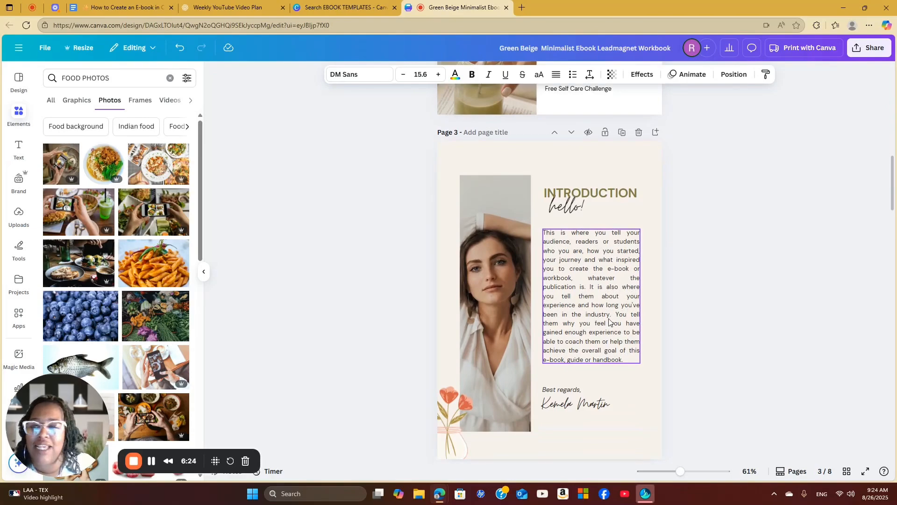
# Replace the portrait on the introduction page with the uploaded photo of the woman in a pink top
pyautogui.click(596, 277)
pyautogui.click(598, 276)
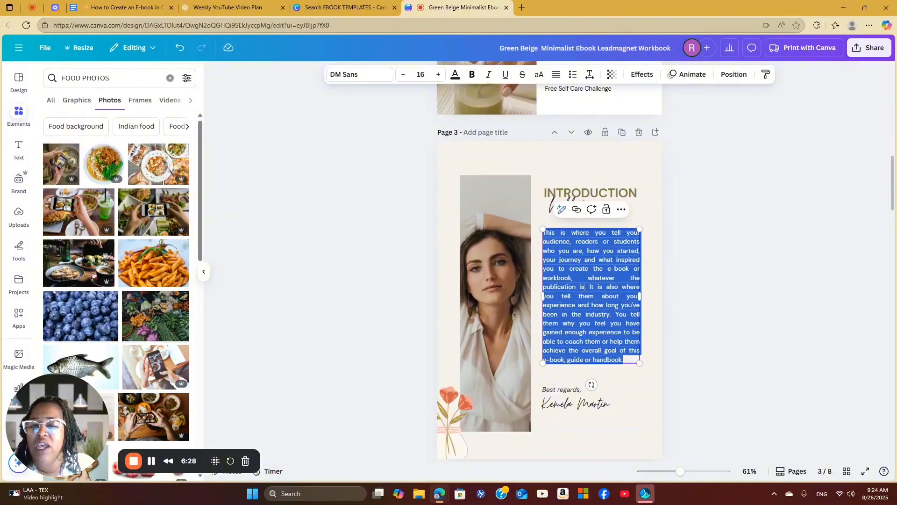
pyautogui.click(516, 279)
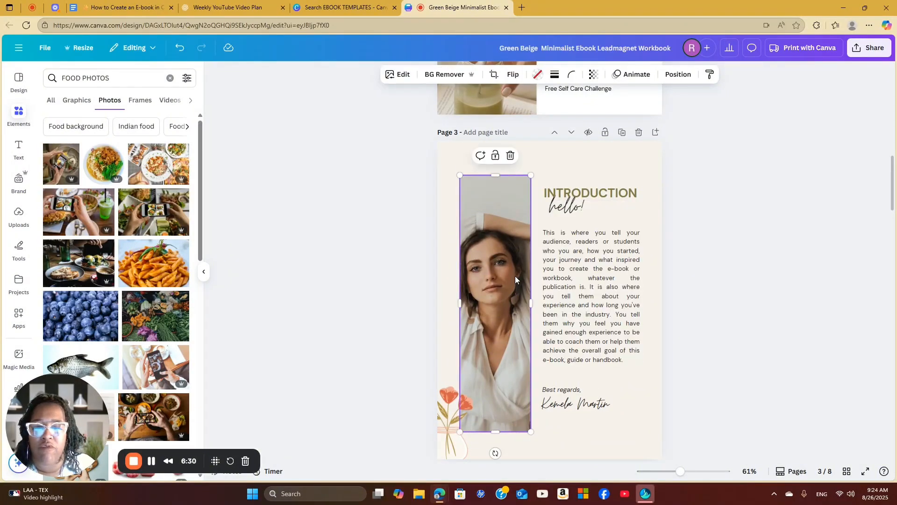
pyautogui.click(19, 215)
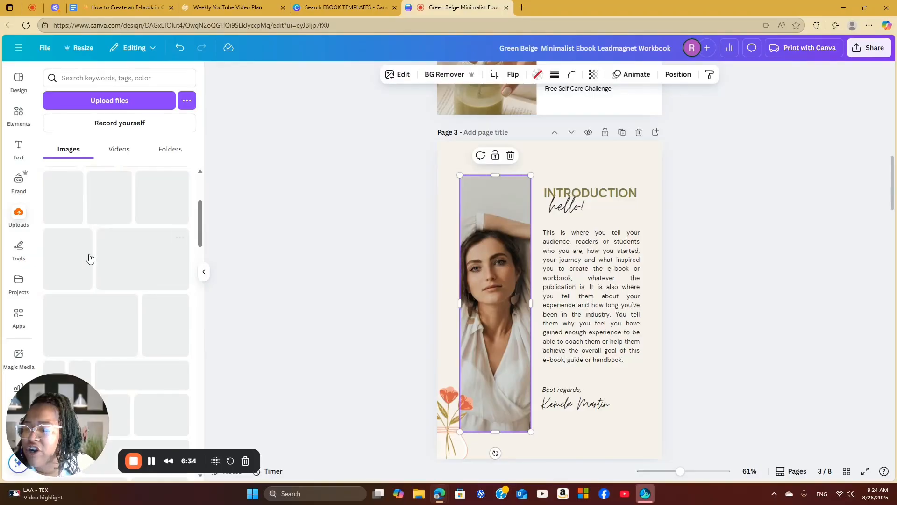
pyautogui.scroll(-3, 90, 256)
pyautogui.moveTo(89, 257); pyautogui.dragTo(468, 243)
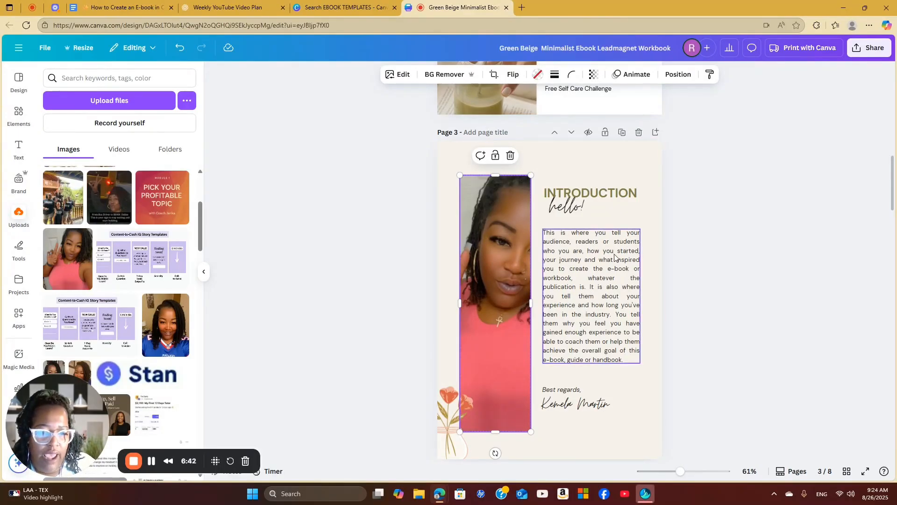
# Replace the signature under "Best regards," on the introduction page with YOUR NAME
pyautogui.click(587, 401)
pyautogui.click(588, 401)
pyautogui.write('Yo')
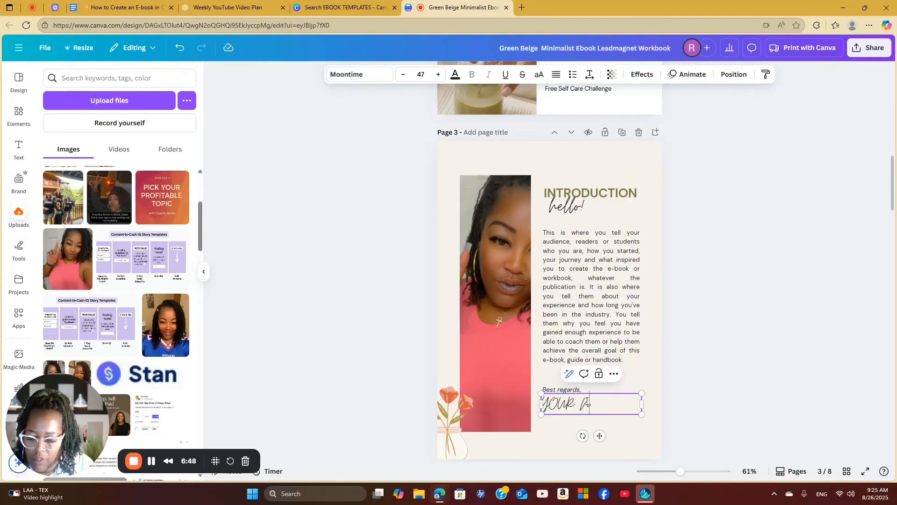
pyautogui.click(588, 296)
pyautogui.click(588, 297)
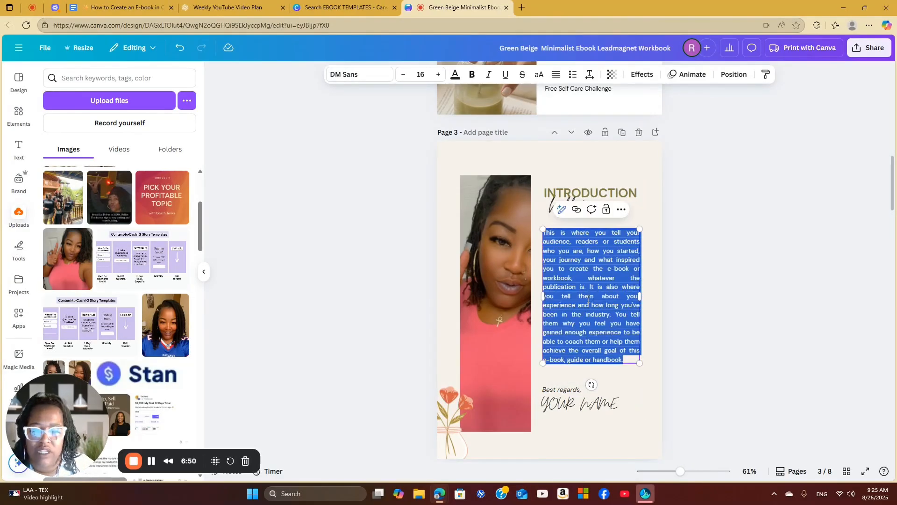
# Change the introduction page's background to the salmon-pink document colour
pyautogui.scroll(-1, 562, 317)
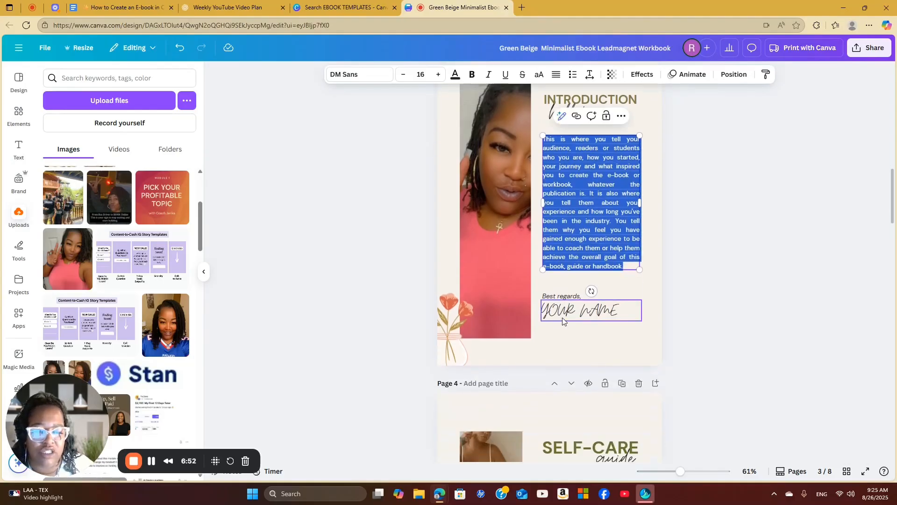
pyautogui.scroll(3, 602, 274)
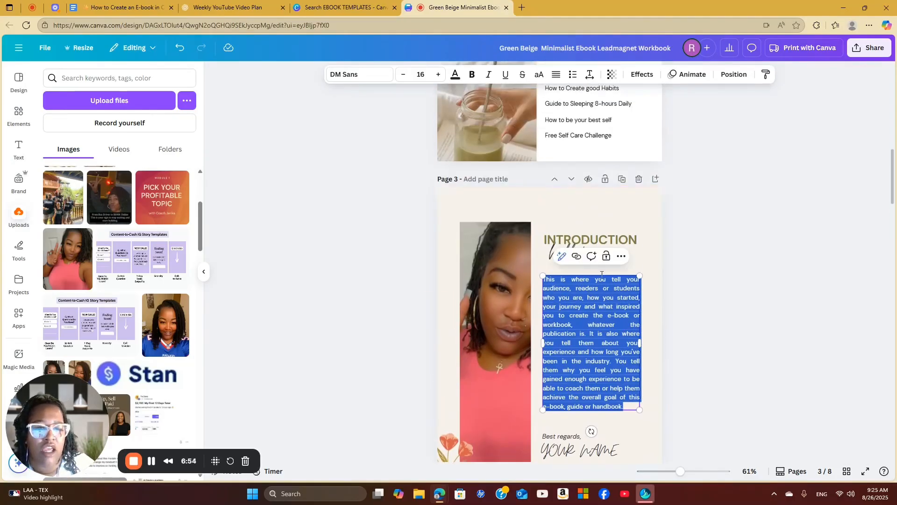
pyautogui.click(602, 224)
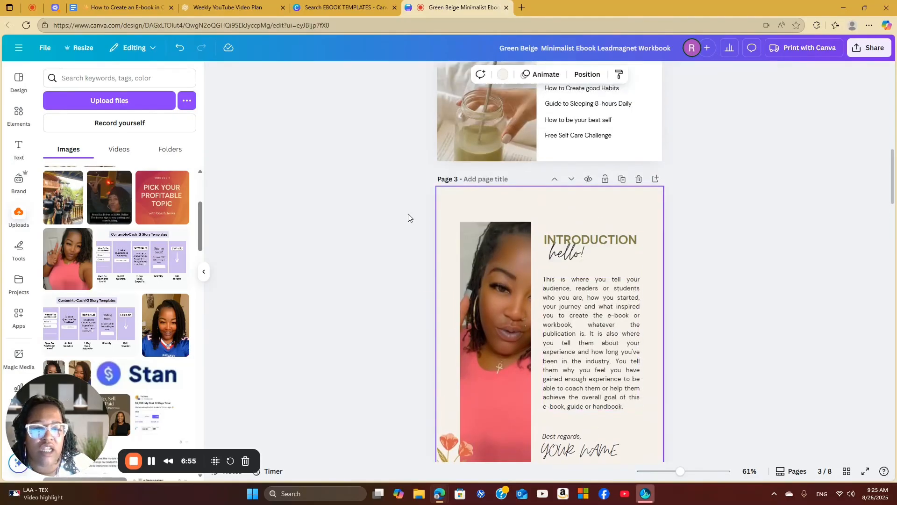
pyautogui.click(499, 76)
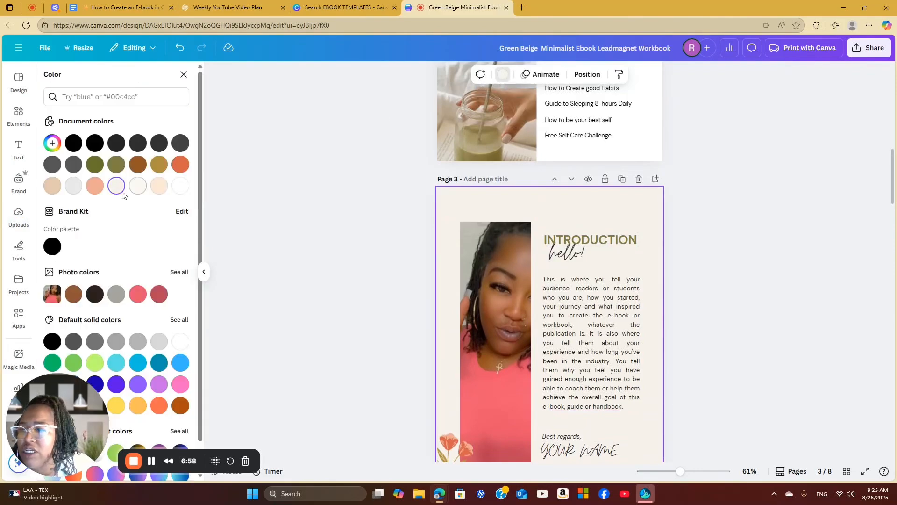
pyautogui.click(94, 185)
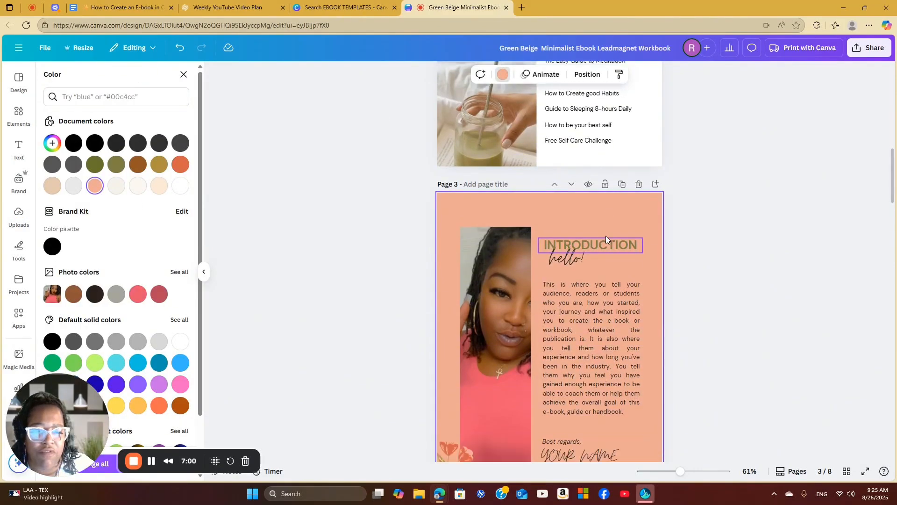
pyautogui.scroll(-2, 581, 253)
pyautogui.scroll(-3, 567, 280)
pyautogui.scroll(3, 565, 275)
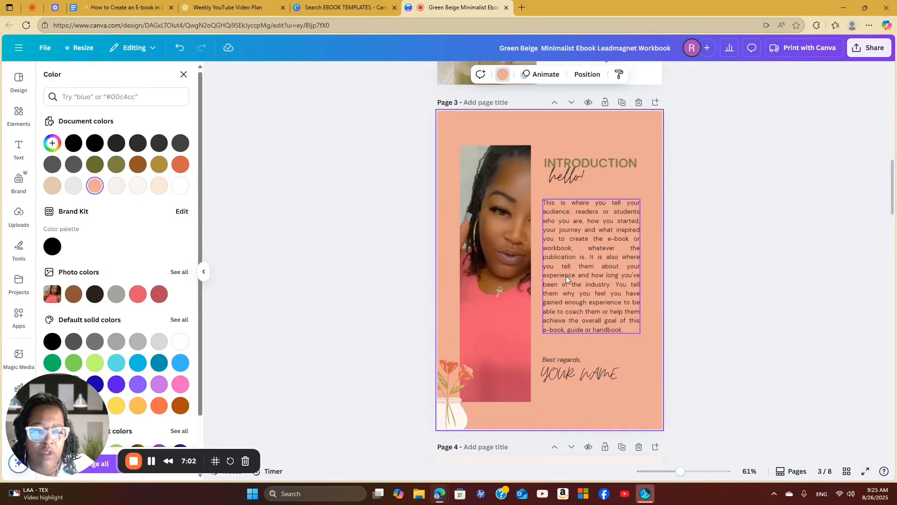
pyautogui.scroll(1, 565, 276)
# Search the photo library for WOMAN PHOTOS and fill the introduction page's portrait frame with the woman in black walking past an arch
pyautogui.click(502, 267)
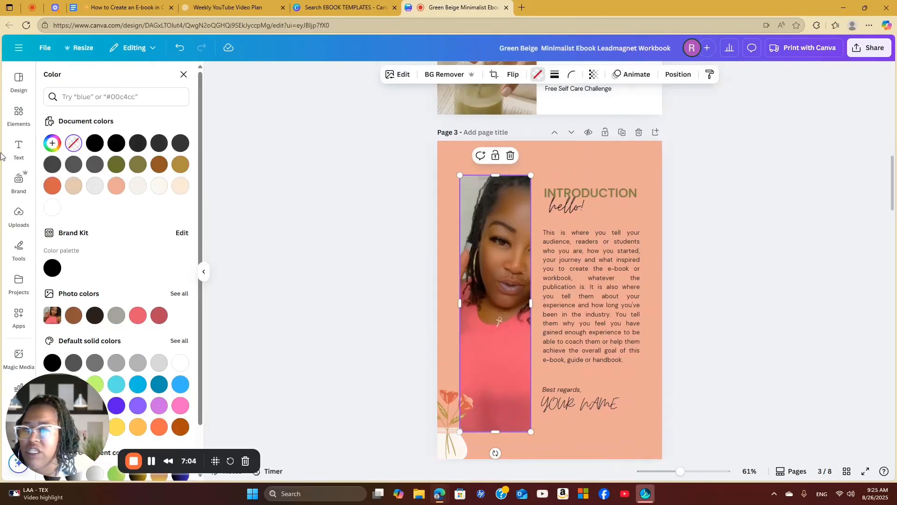
pyautogui.click(18, 114)
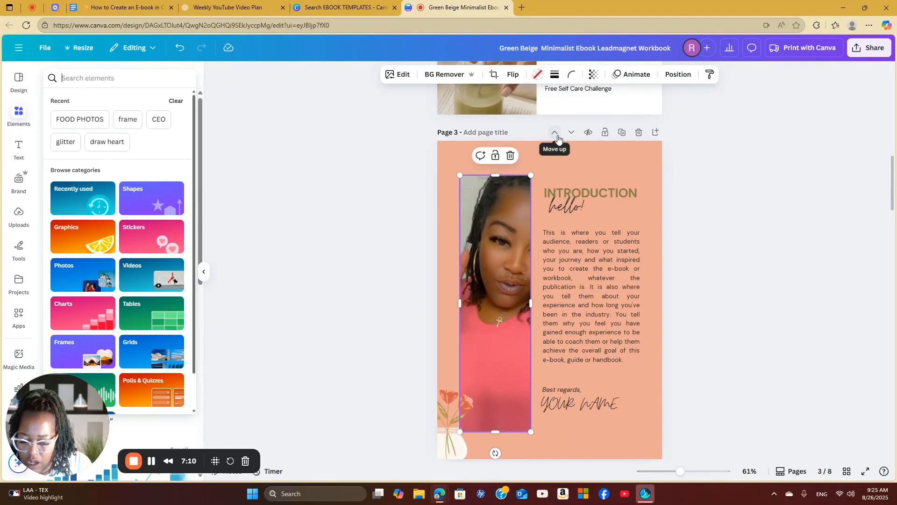
pyautogui.write('WOMAN ')
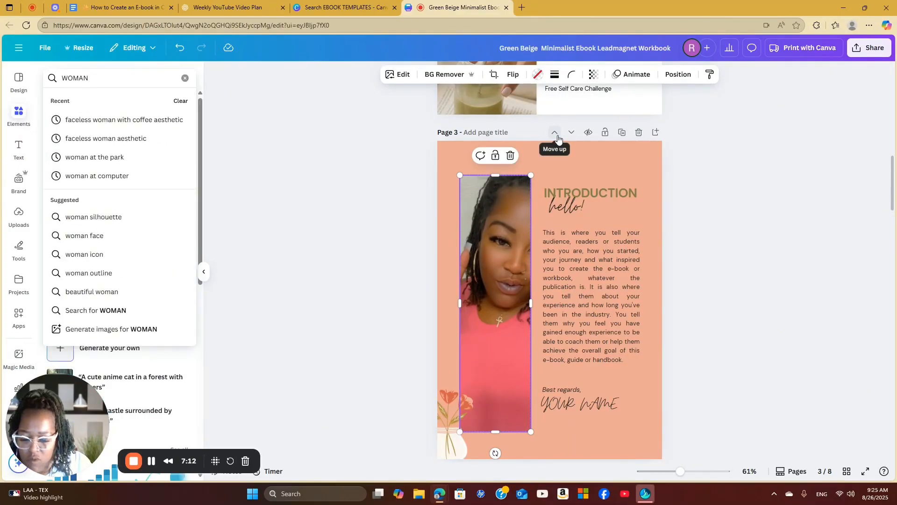
pyautogui.write('PHOTOS')
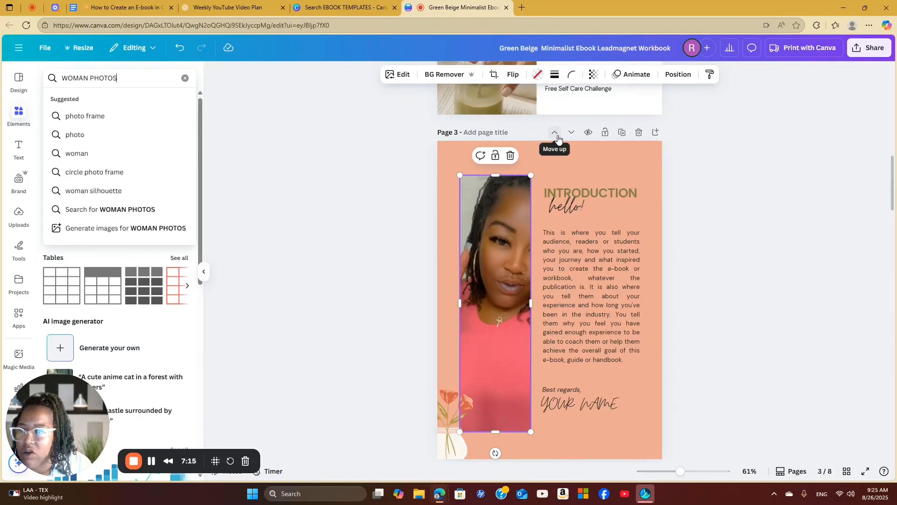
pyautogui.press('Return')
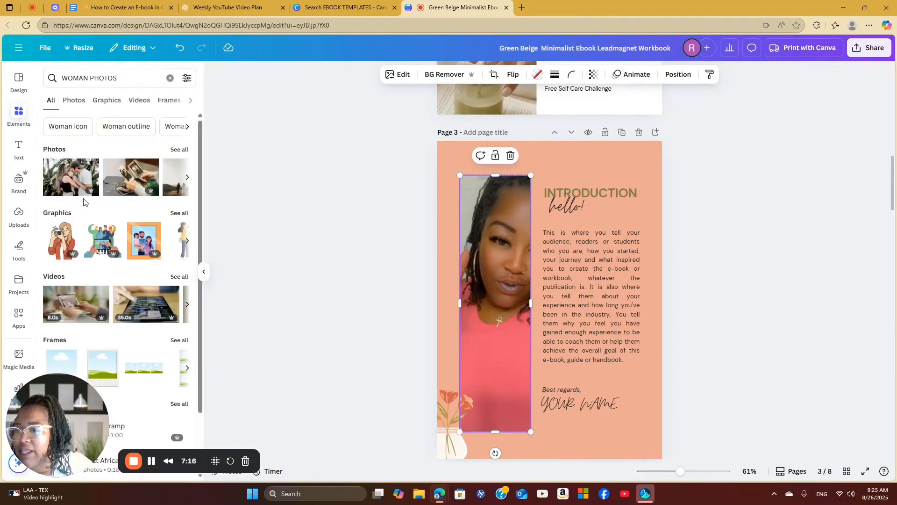
pyautogui.click(74, 100)
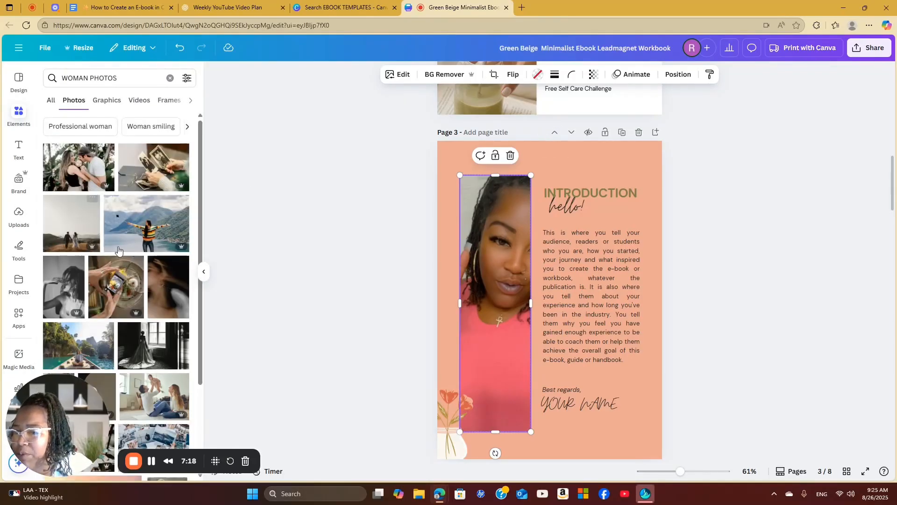
pyautogui.scroll(-3, 125, 258)
pyautogui.scroll(-3, 126, 258)
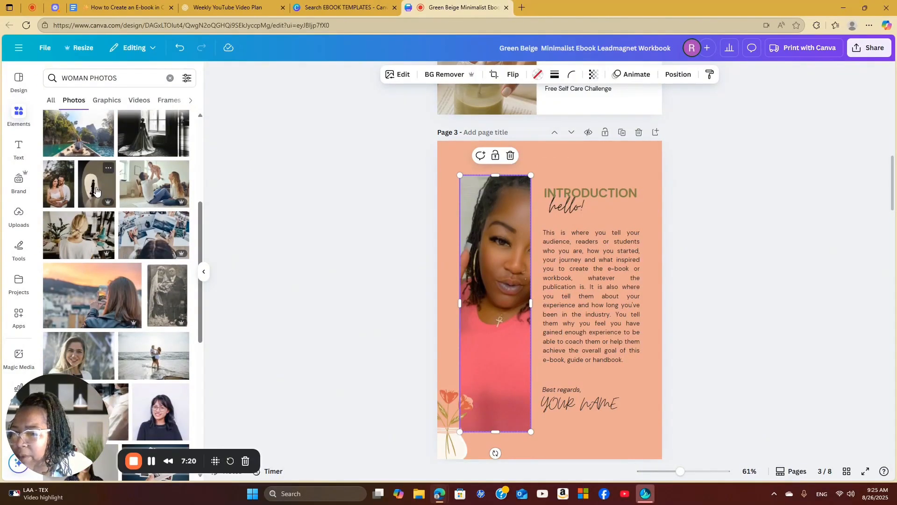
pyautogui.moveTo(97, 185); pyautogui.dragTo(473, 227)
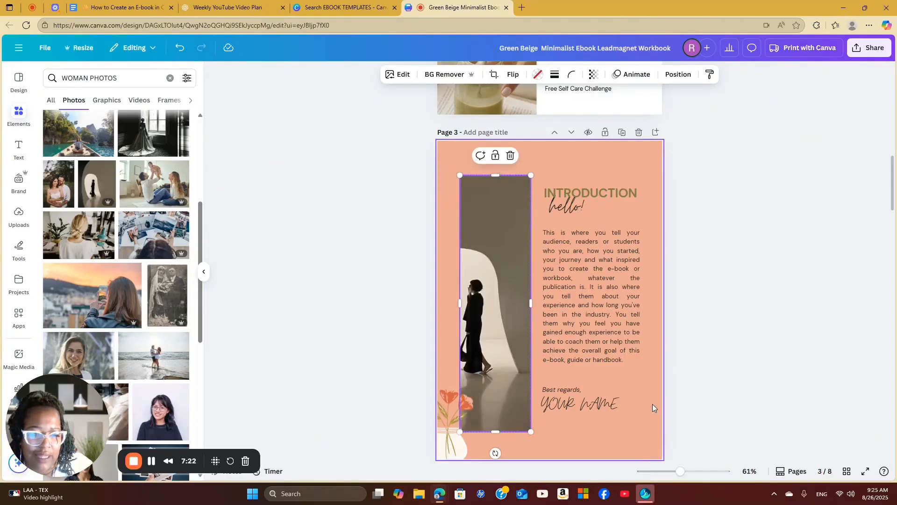
# Change the background of page 4, the SELF-CARE guide page, to the white document colour
pyautogui.scroll(-2, 643, 416)
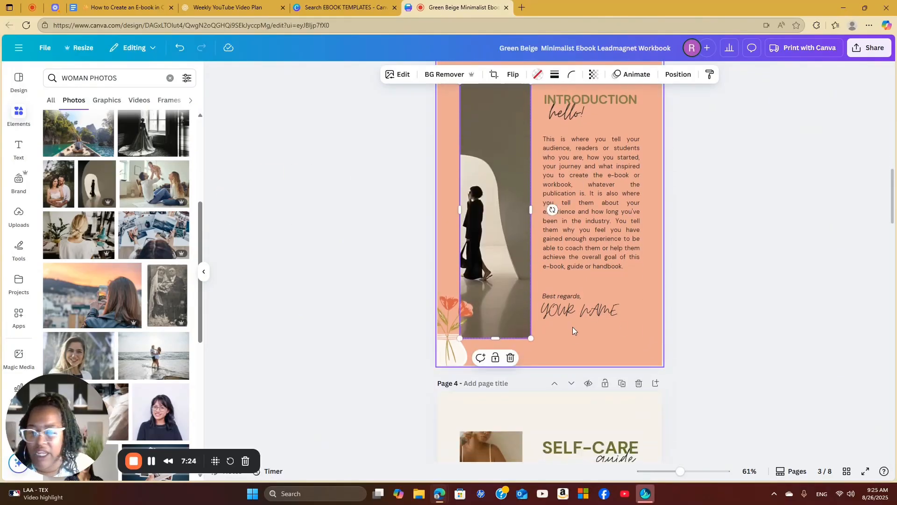
pyautogui.scroll(-4, 573, 327)
pyautogui.scroll(6, 557, 347)
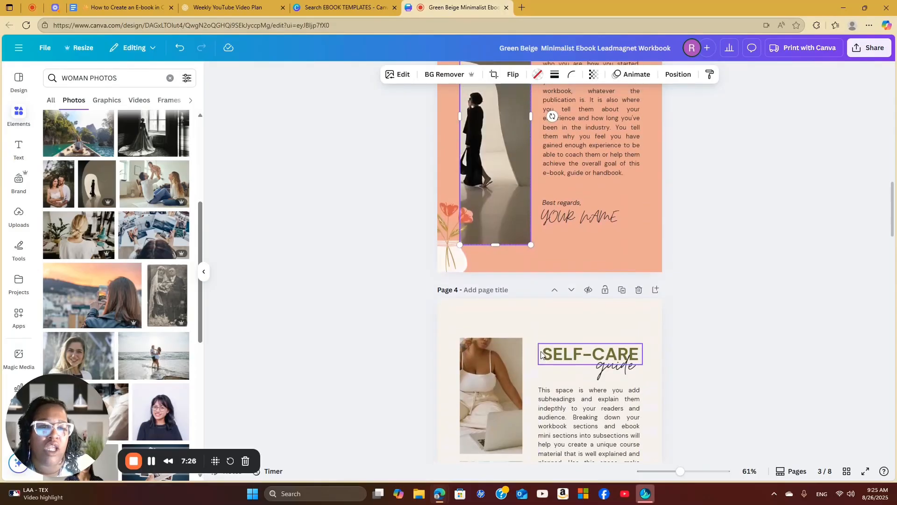
pyautogui.scroll(10, 557, 346)
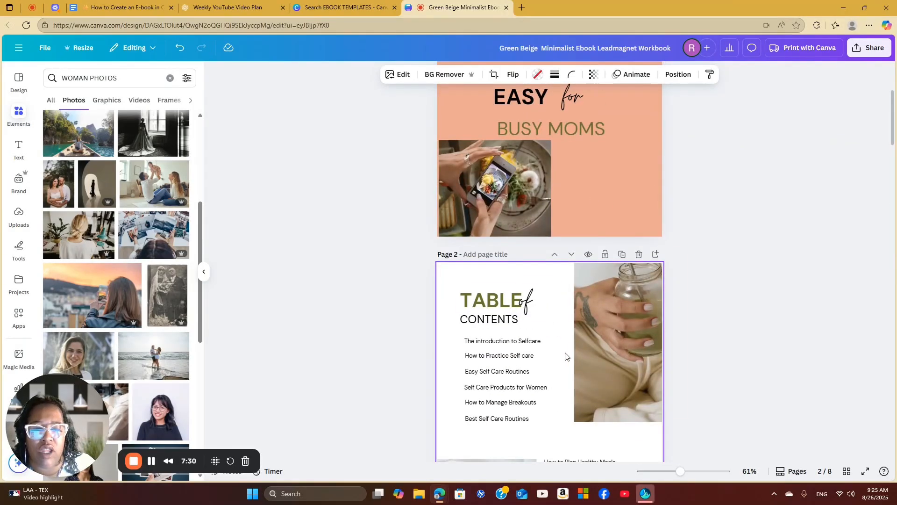
pyautogui.scroll(-3, 563, 360)
pyautogui.scroll(-10, 561, 362)
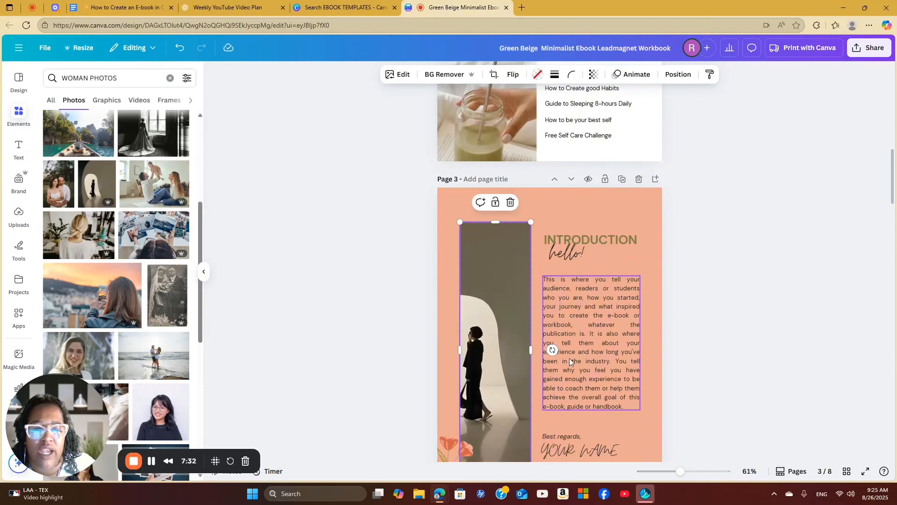
pyautogui.scroll(-3, 567, 374)
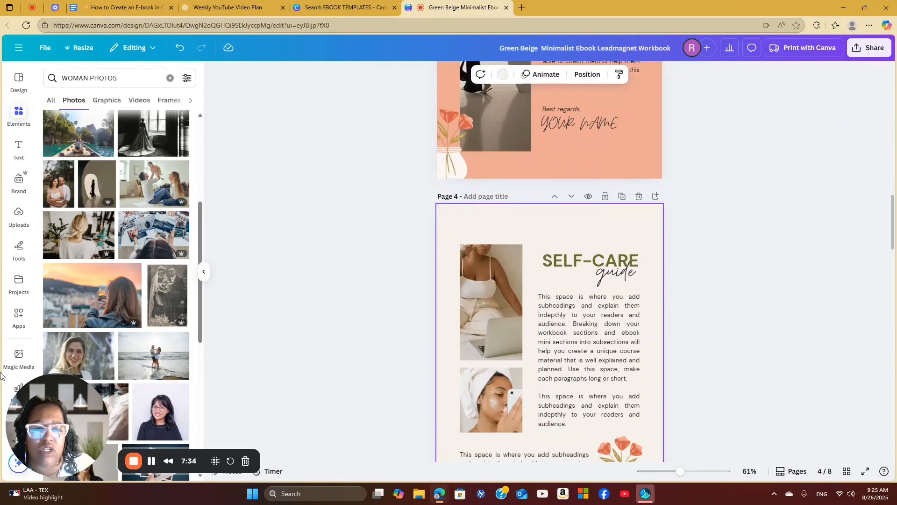
pyautogui.click(502, 75)
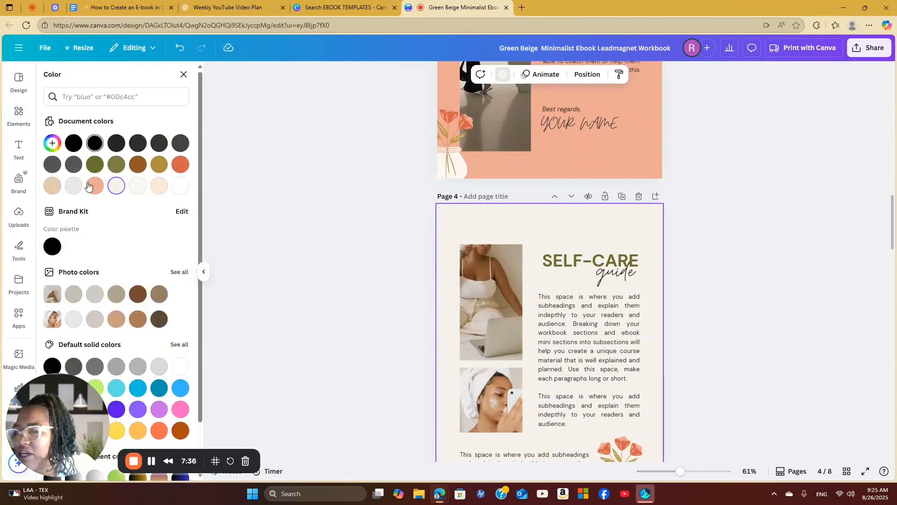
pyautogui.click(180, 185)
pyautogui.scroll(-2, 560, 280)
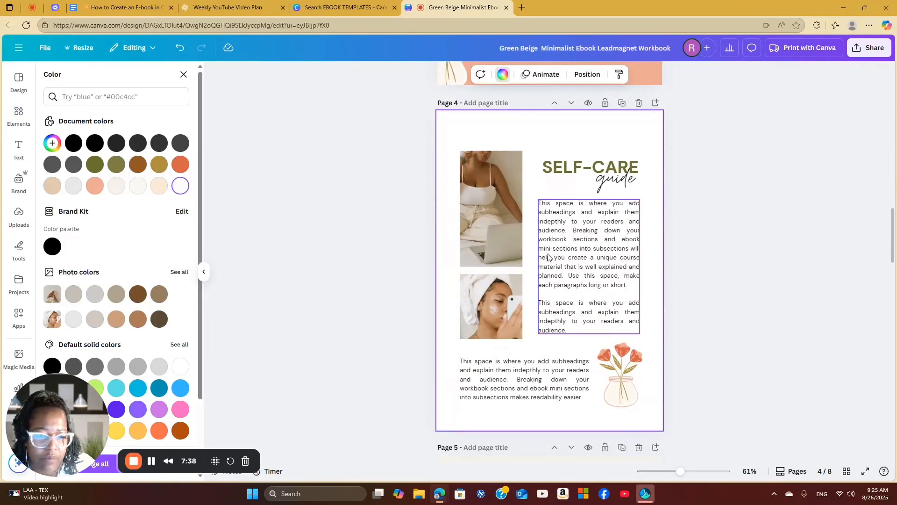
# Replace the SELF-CARE heading on page 4 with 5 MEAL PREP
pyautogui.doubleClick(621, 167)
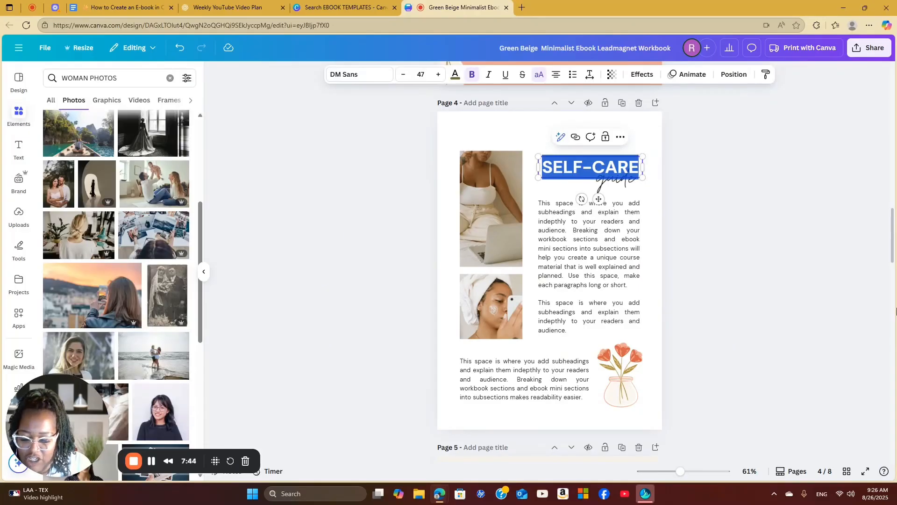
pyautogui.write('5')
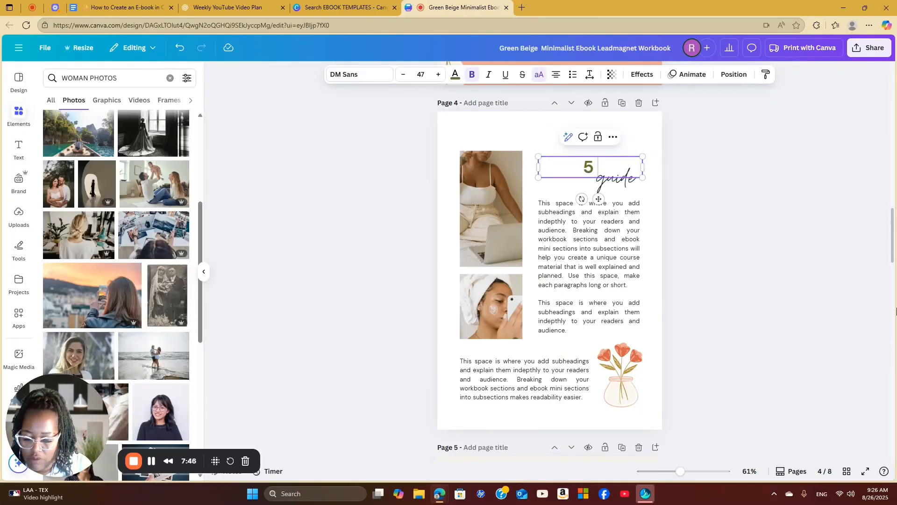
pyautogui.write(' ME')
pyautogui.press('BackSpace')
pyautogui.write('EAL')
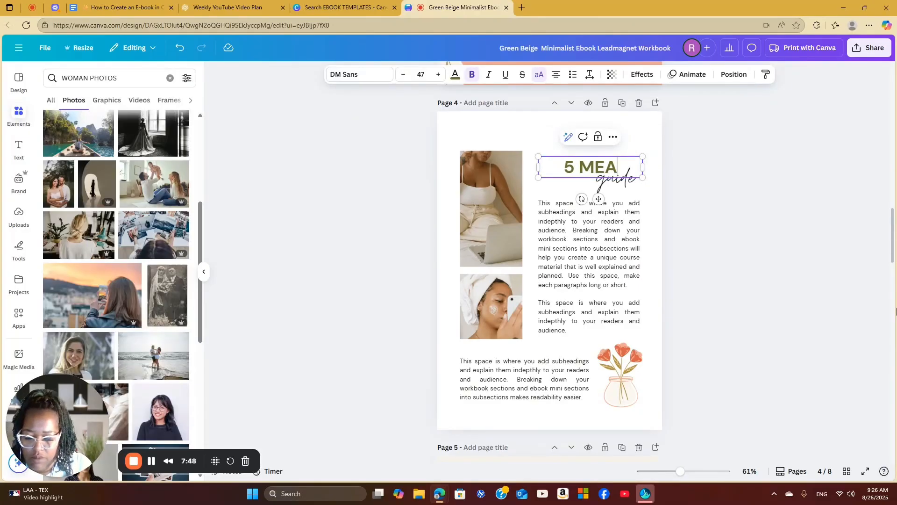
pyautogui.write(' PREP')
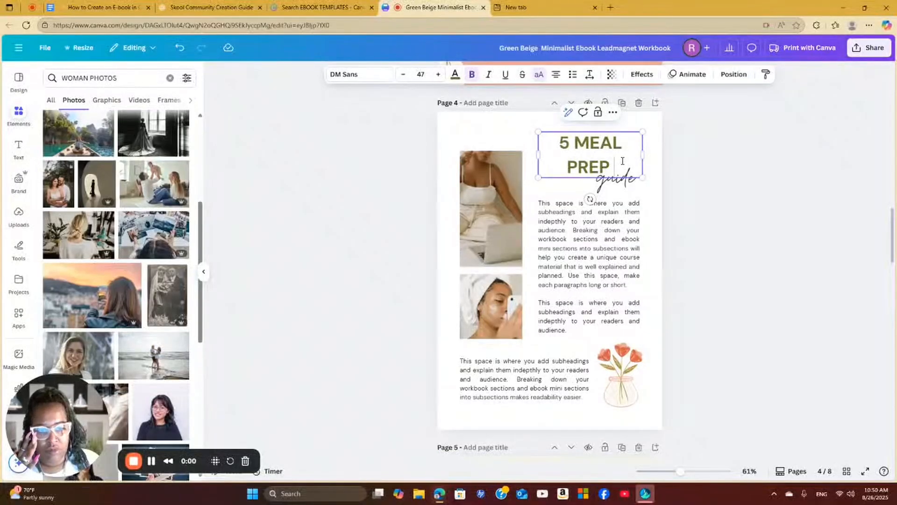
pyautogui.tripleClick(623, 160)
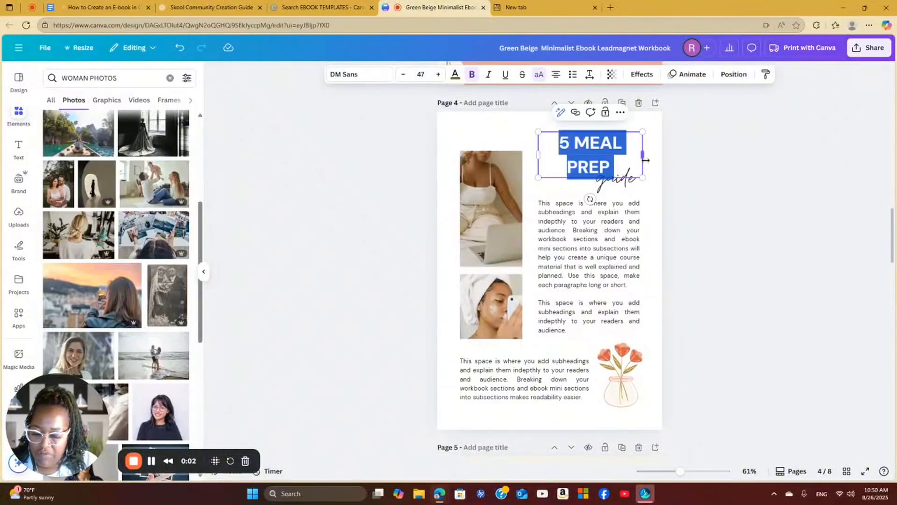
pyautogui.write('5 MEAL')
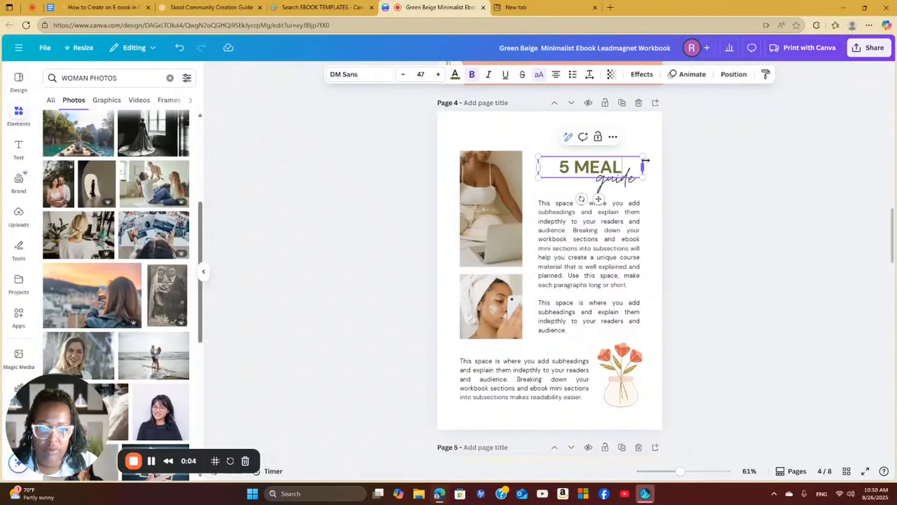
pyautogui.write(' PREP')
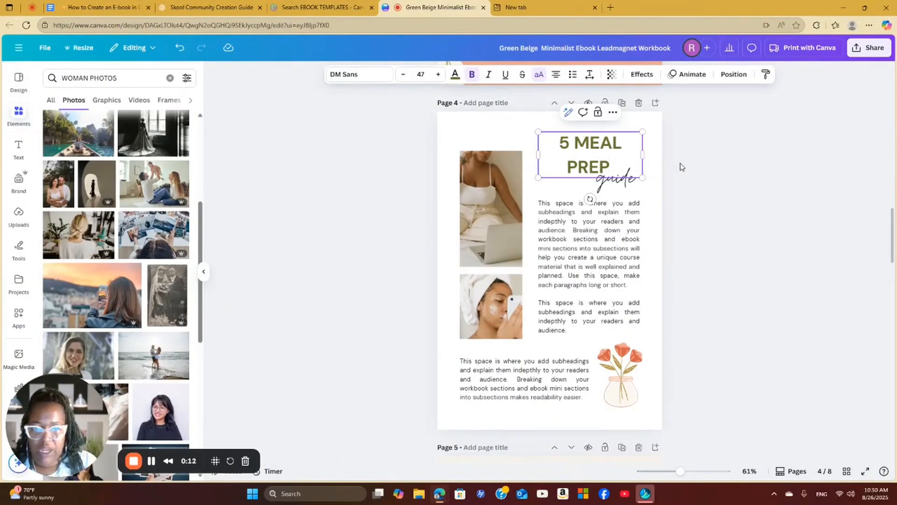
# Replace the script word guide beneath page 4's heading with Ideas
pyautogui.doubleClick(618, 181)
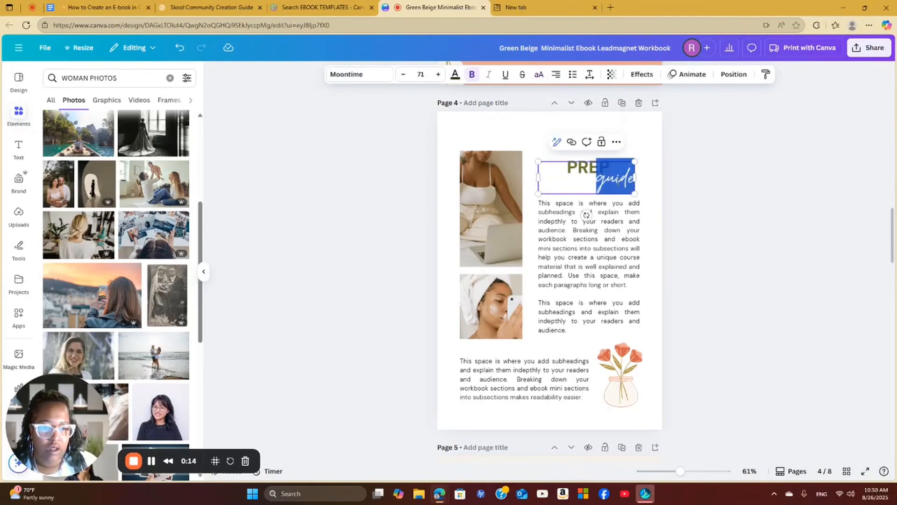
pyautogui.write('IDEAS')
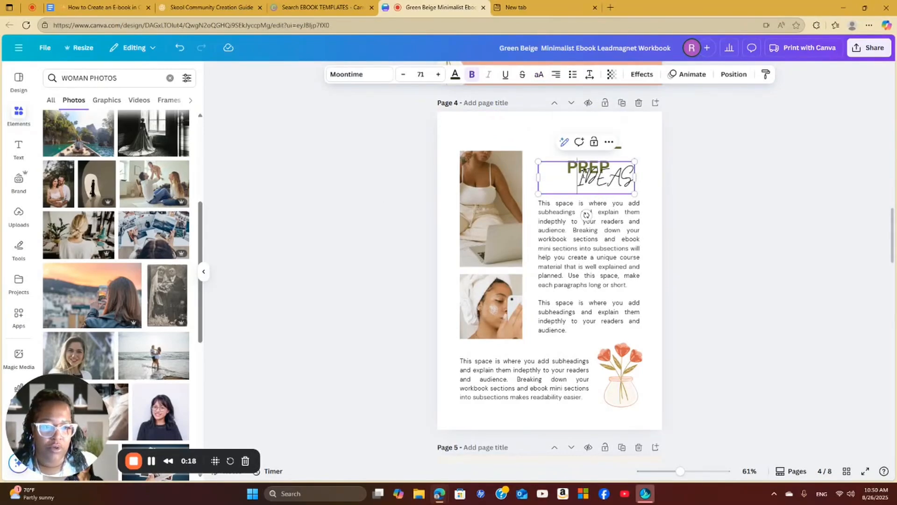
pyautogui.moveTo(578, 176); pyautogui.dragTo(649, 176)
pyautogui.press('BackSpace')
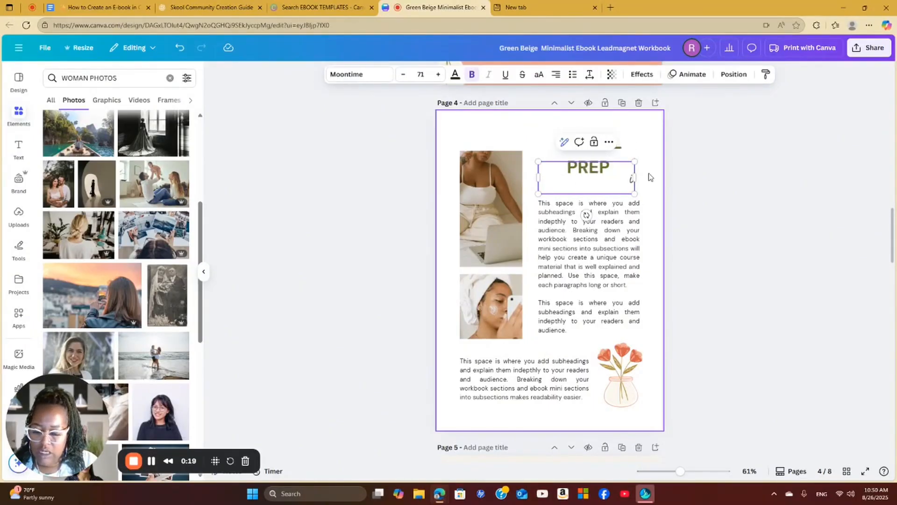
pyautogui.write('Ideas')
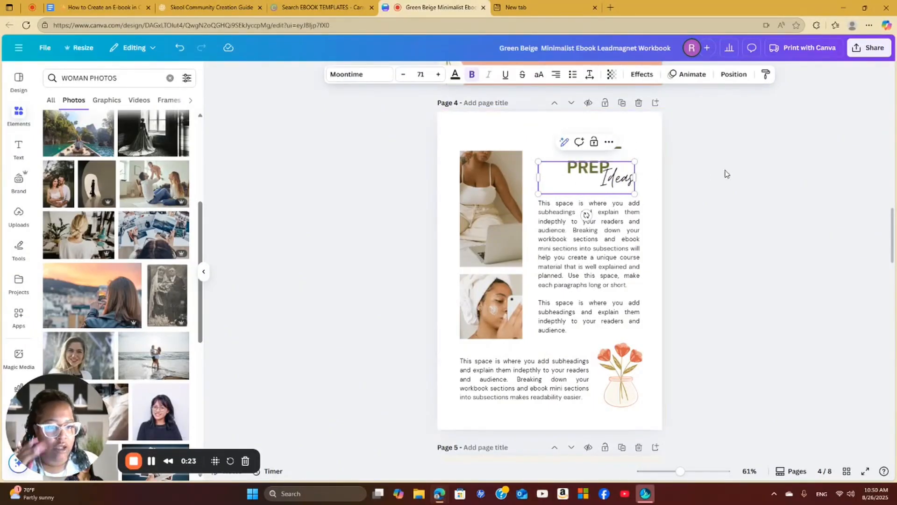
# Widen the 5 MEAL PREP heading to fit on one line and place it directly above the script word Ideas
pyautogui.click(618, 154)
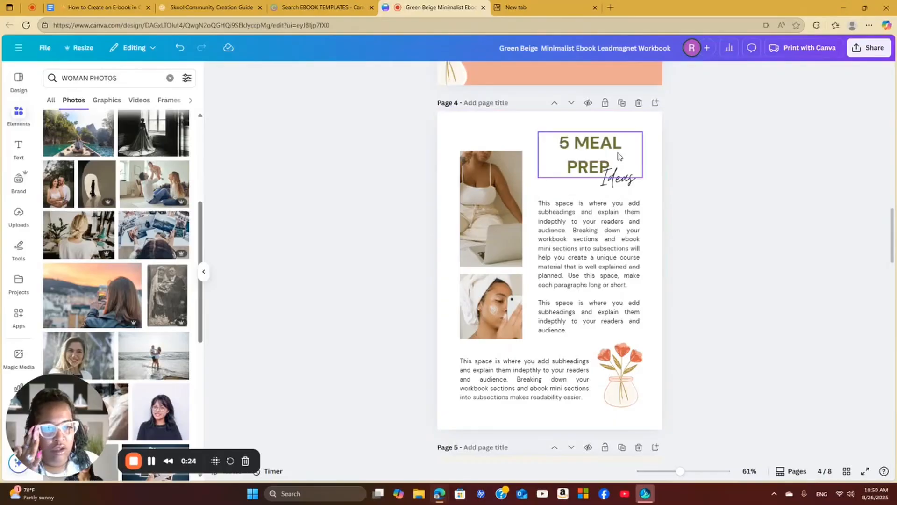
pyautogui.moveTo(644, 157)
pyautogui.mouseDown()
pyautogui.moveTo(663, 157)
pyautogui.moveTo(636, 161)
pyautogui.mouseUp()
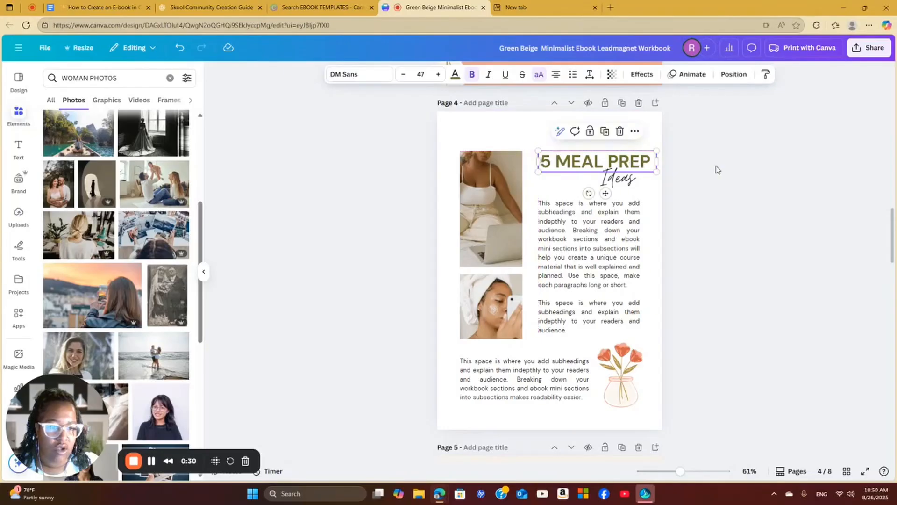
pyautogui.click(715, 165)
pyautogui.click(592, 243)
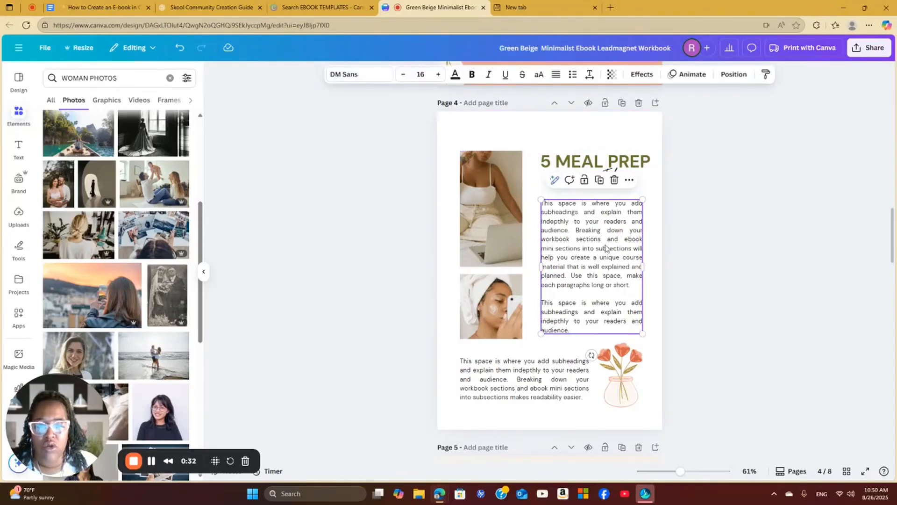
# Search the photo library for FOOD PHOTOS and fill page 4's upper frame with the noodle bowl and its lower frame with the penne pasta
pyautogui.click(516, 232)
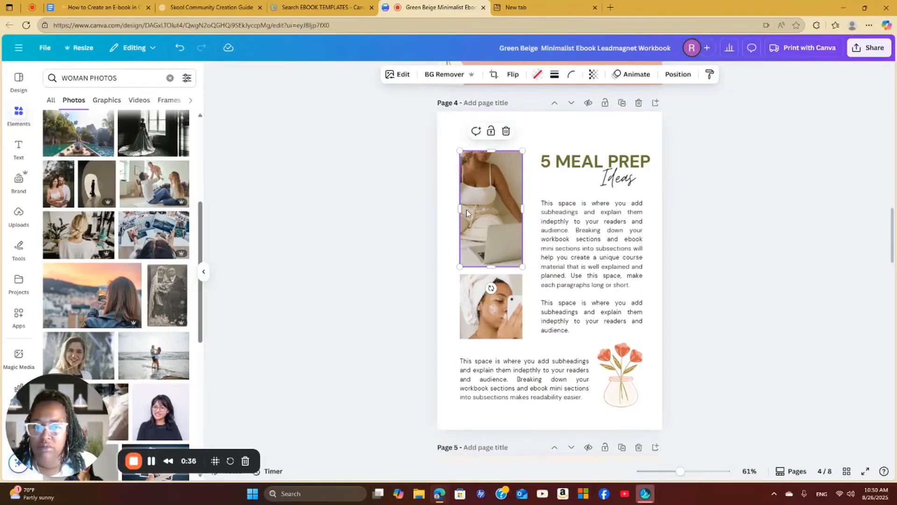
pyautogui.click(133, 76)
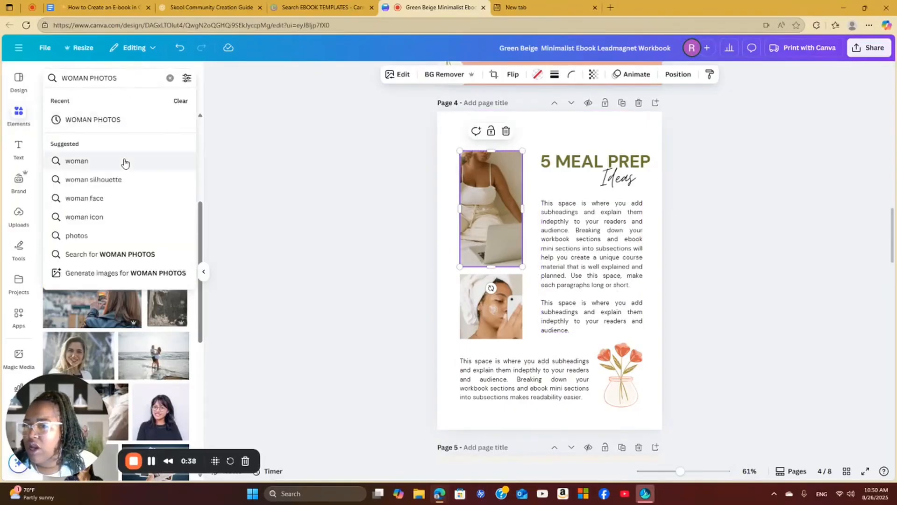
pyautogui.press('BackSpace')
pyautogui.press('BackSpace')
pyautogui.press('BackSpace')
pyautogui.press('BackSpace')
pyautogui.press('BackSpace')
pyautogui.press('BackSpace')
pyautogui.press('BackSpace')
pyautogui.press('BackSpace')
pyautogui.press('BackSpace')
pyautogui.press('BackSpace')
pyautogui.press('BackSpace')
pyautogui.press('BackSpace')
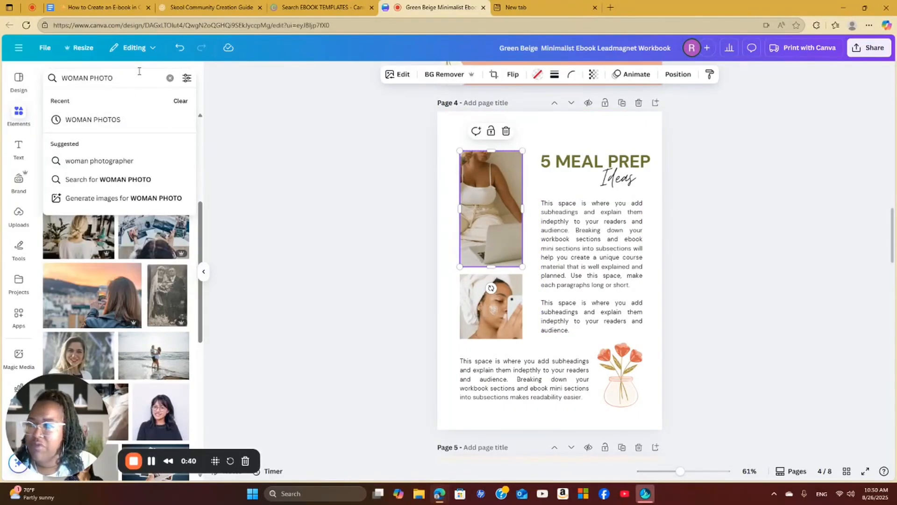
pyautogui.write('food')
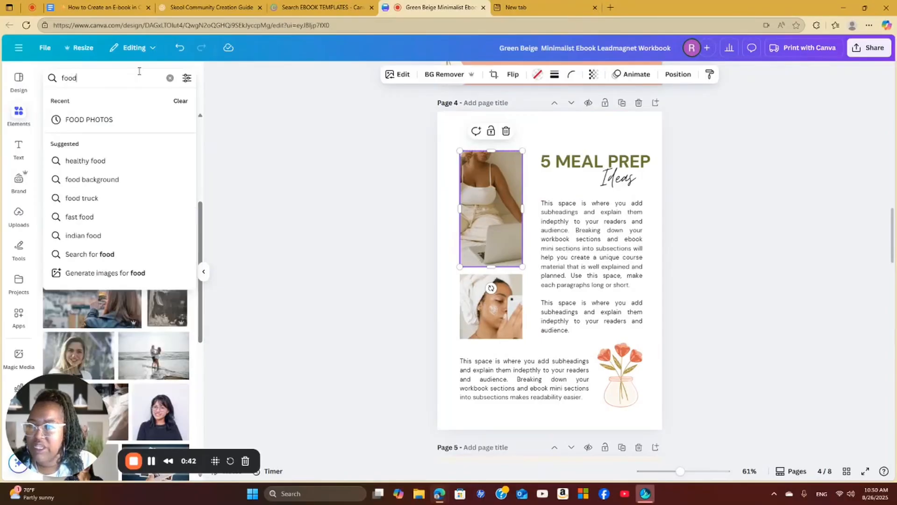
pyautogui.write(' photo')
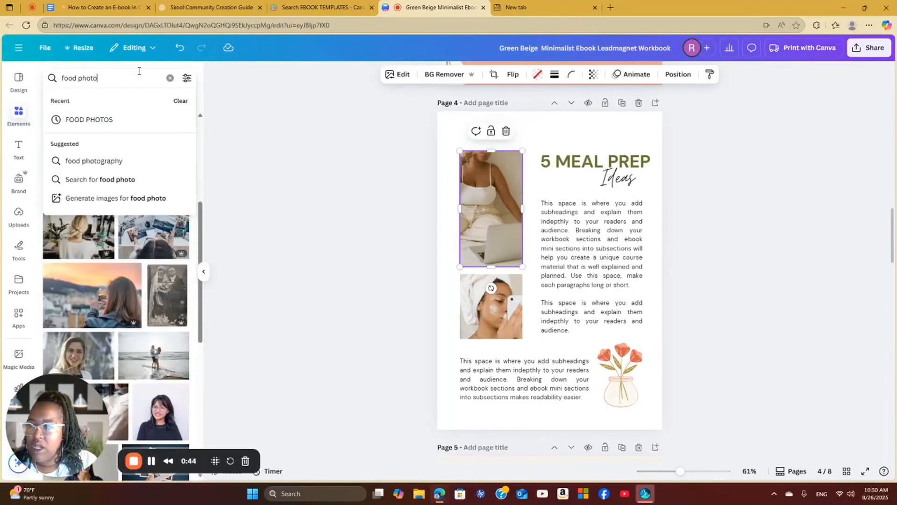
pyautogui.write('s')
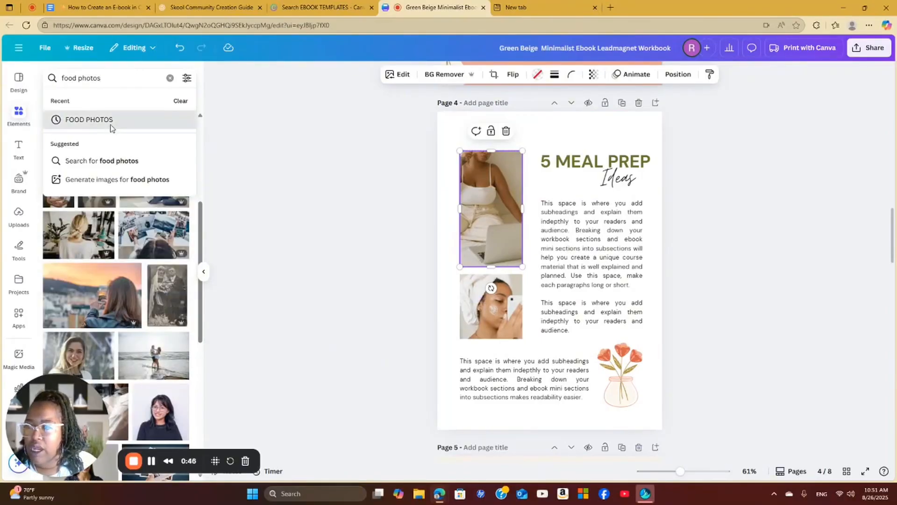
pyautogui.click(87, 120)
pyautogui.moveTo(104, 166); pyautogui.dragTo(496, 178)
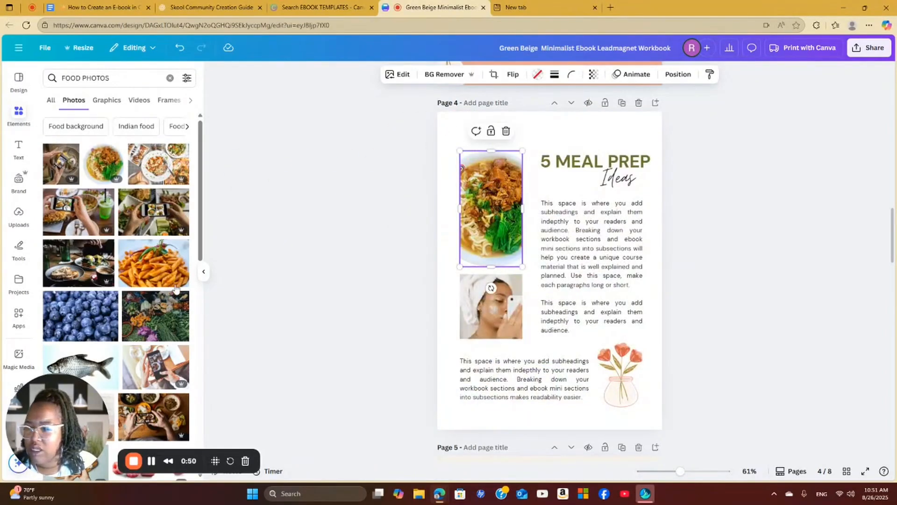
pyautogui.moveTo(176, 288); pyautogui.dragTo(472, 311)
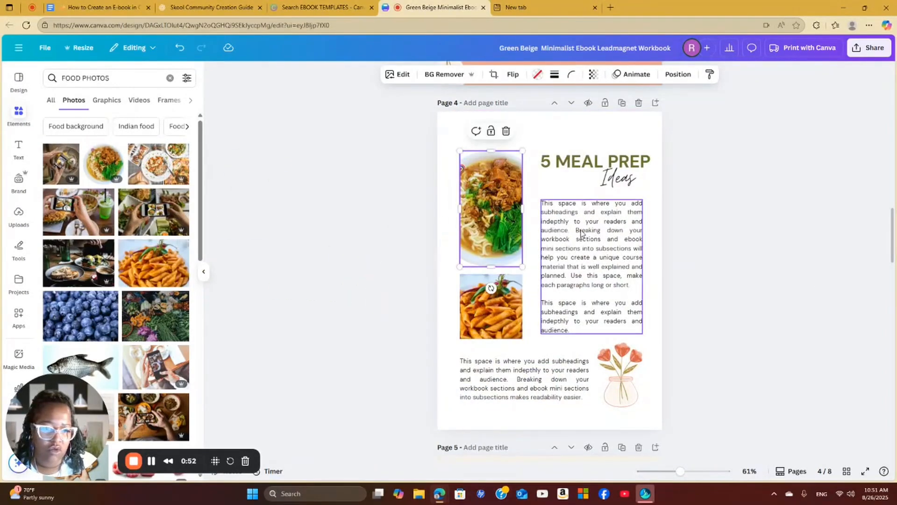
# Replace the body text under the 5 MEAL PREP heading with a bulleted list containing 20 mins meals and crockpot meals
pyautogui.click(575, 213)
pyautogui.click(575, 213)
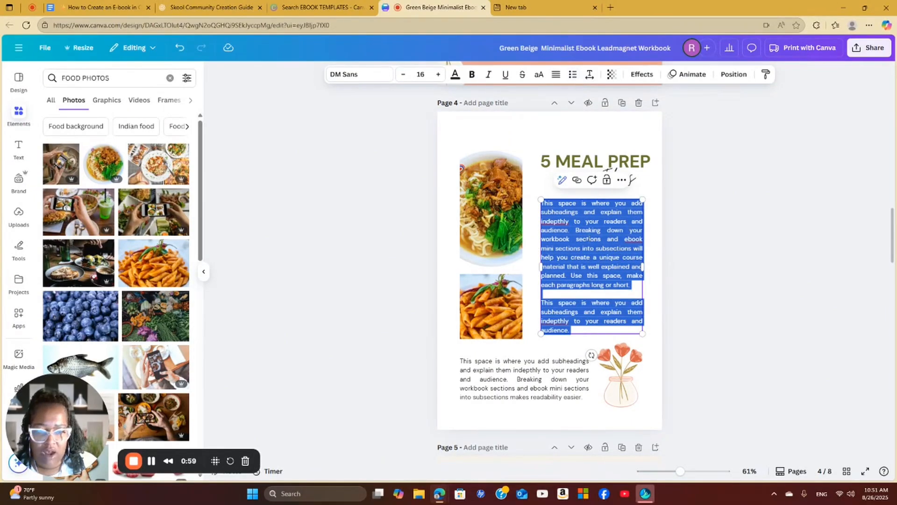
pyautogui.click(573, 76)
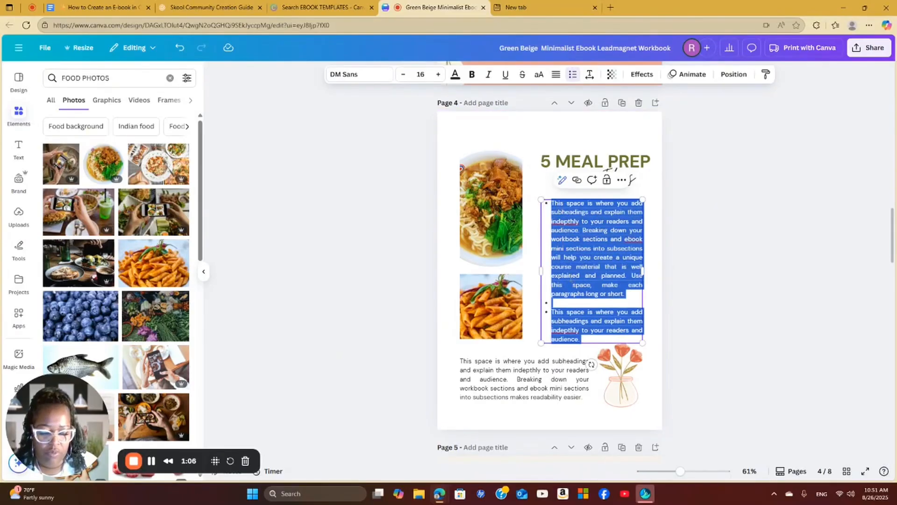
pyautogui.press('BackSpace')
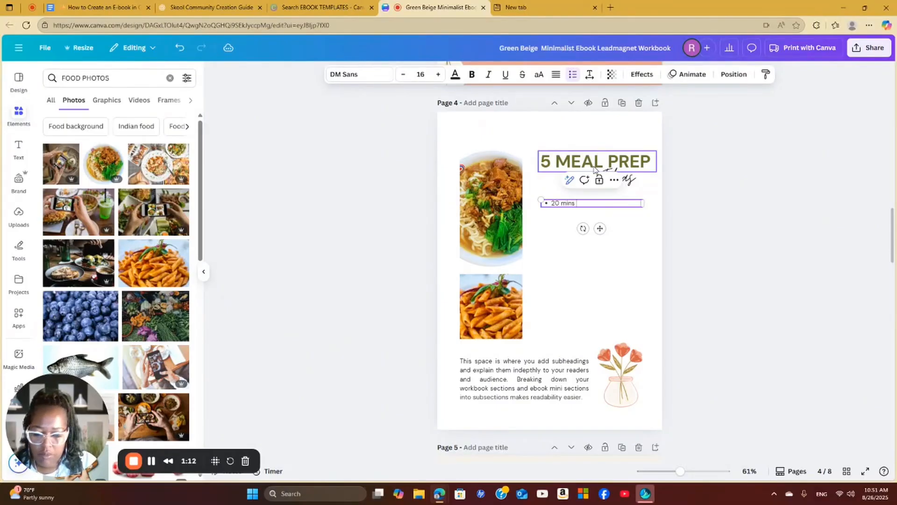
pyautogui.press('Return')
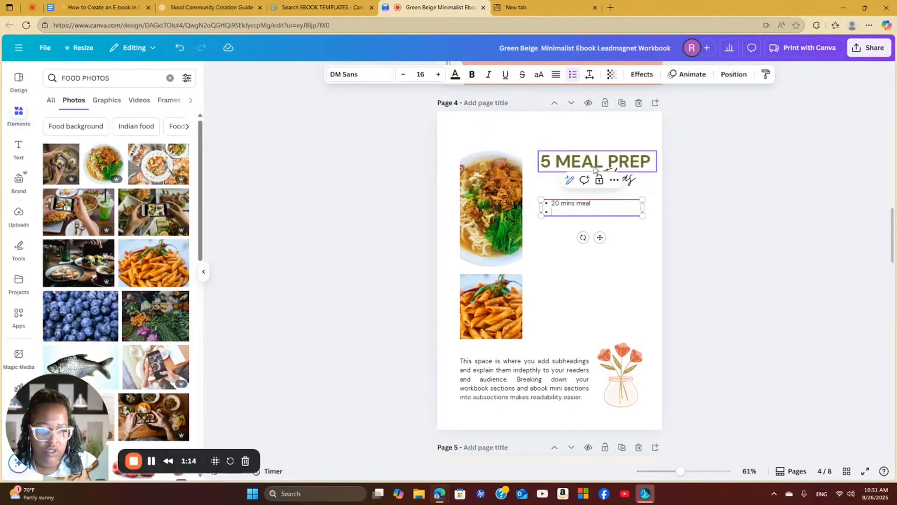
pyautogui.press('BackSpace')
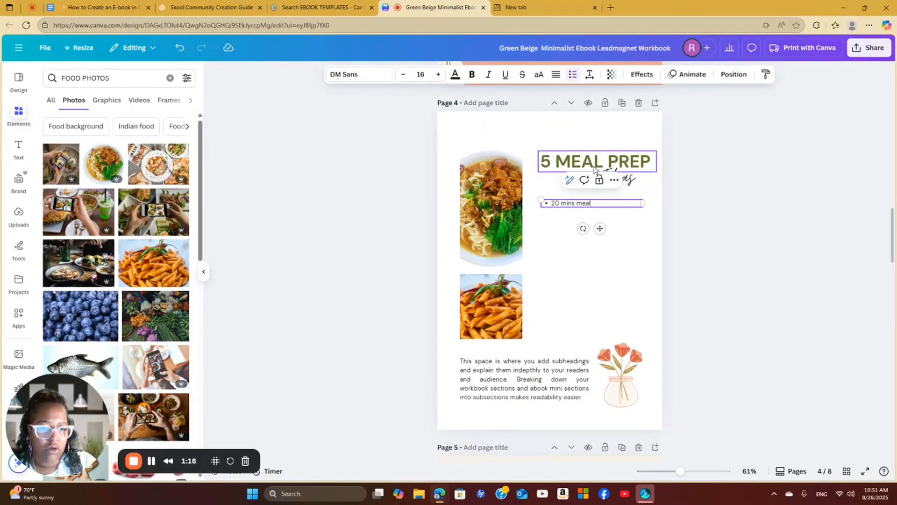
pyautogui.write('s')
pyautogui.press('Return')
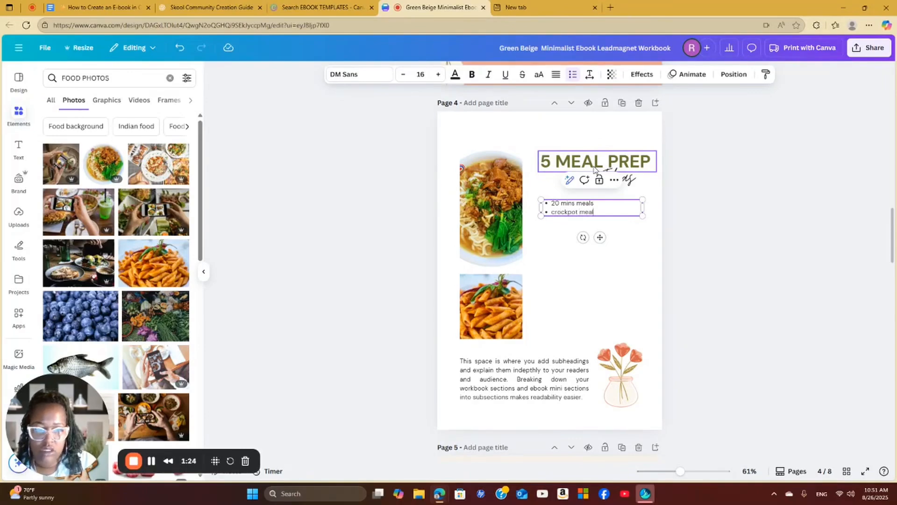
pyautogui.press('Return')
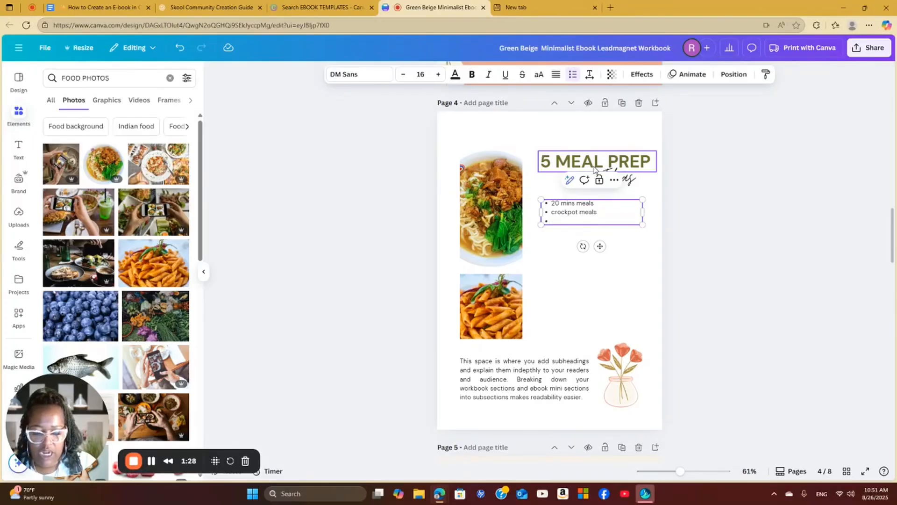
pyautogui.press('Return')
pyautogui.press('Return')
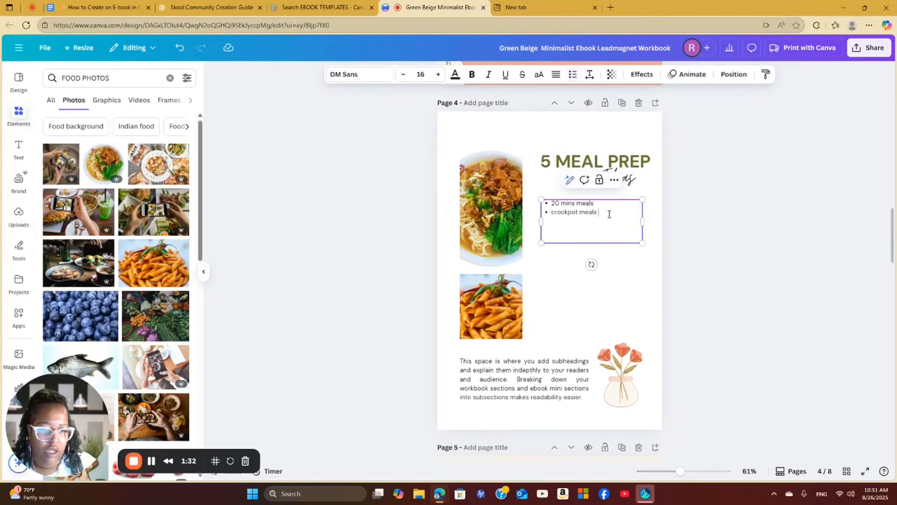
# Add the bullets list, out and your ideas below crockpot meals on page 4
pyautogui.press('Return')
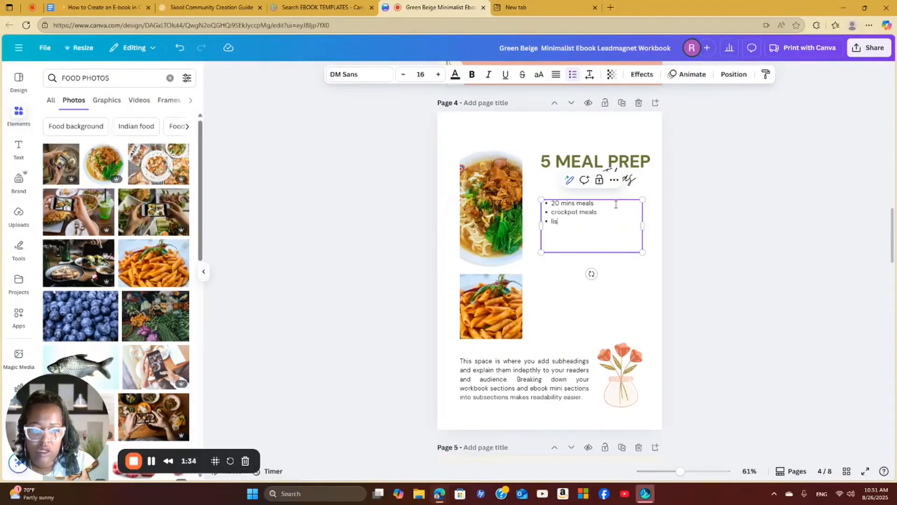
pyautogui.write('list')
pyautogui.press('Return')
pyautogui.write('ou')
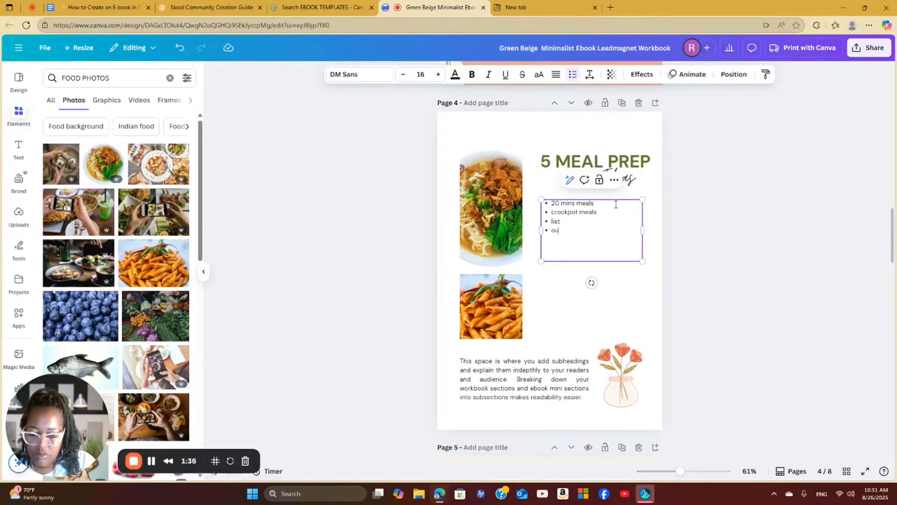
pyautogui.write('t')
pyautogui.press('Return')
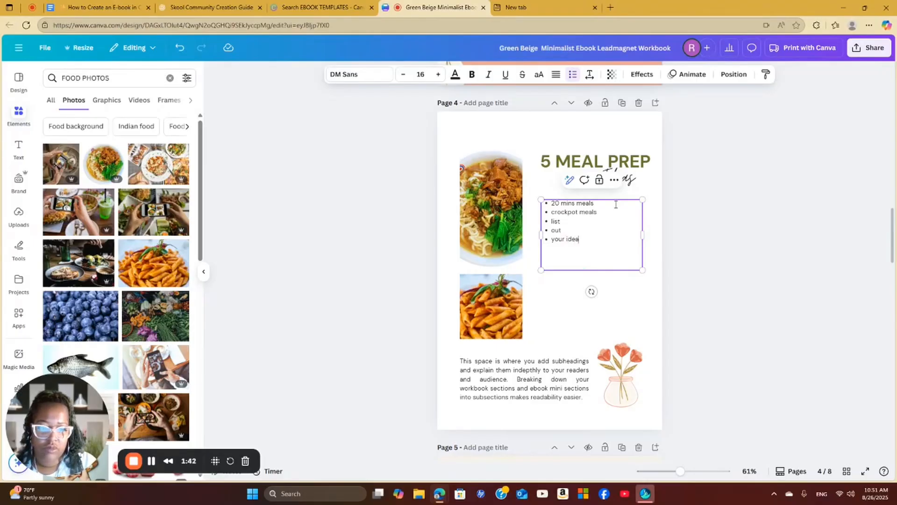
pyautogui.write('your ideas')
pyautogui.press('Return')
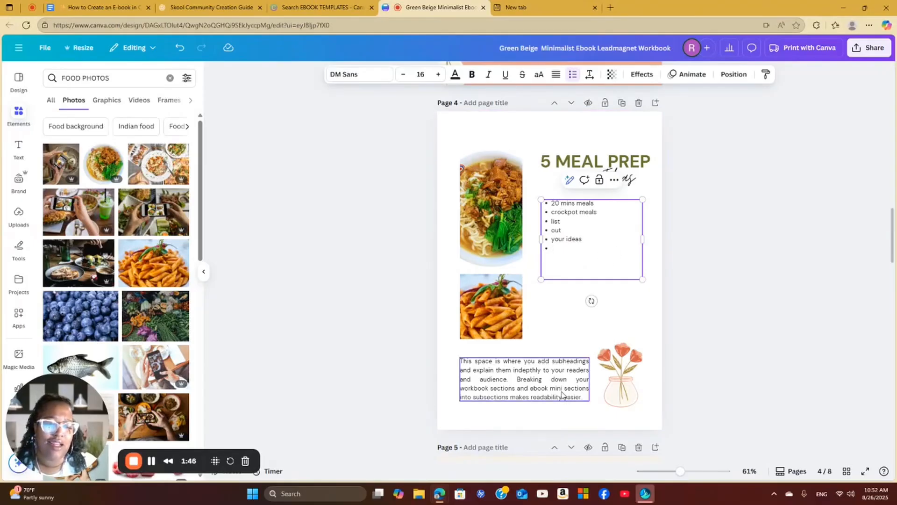
# Delete the flower vase illustration beside the closing paragraph on page 4
pyautogui.doubleClick(543, 360)
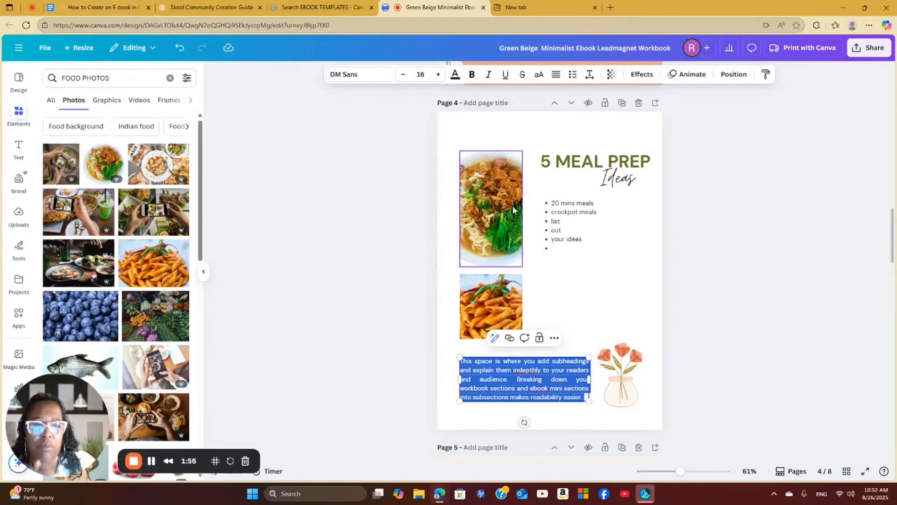
pyautogui.scroll(-1, 621, 339)
pyautogui.click(623, 327)
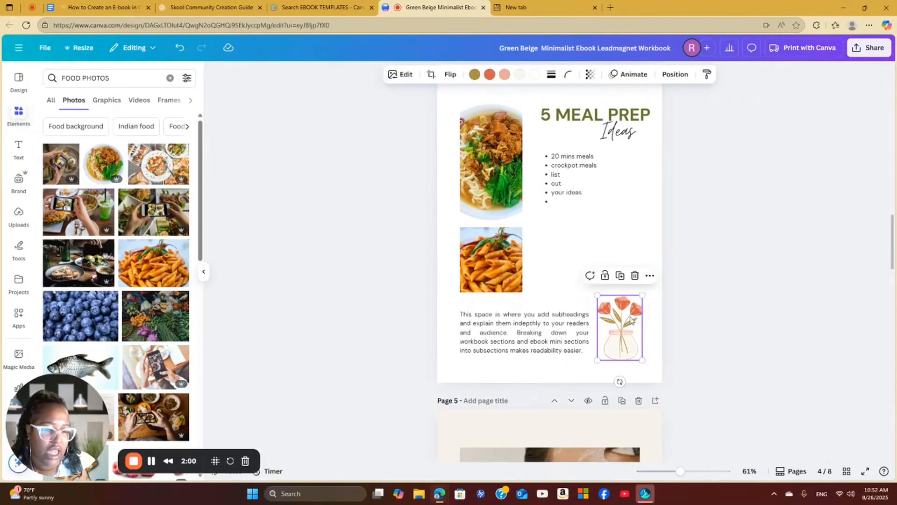
pyautogui.scroll(3, 621, 222)
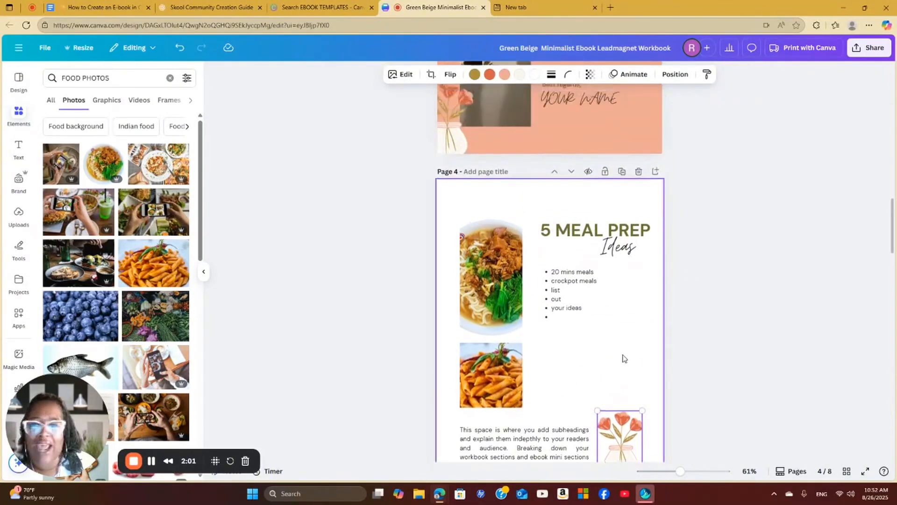
pyautogui.scroll(-5, 624, 358)
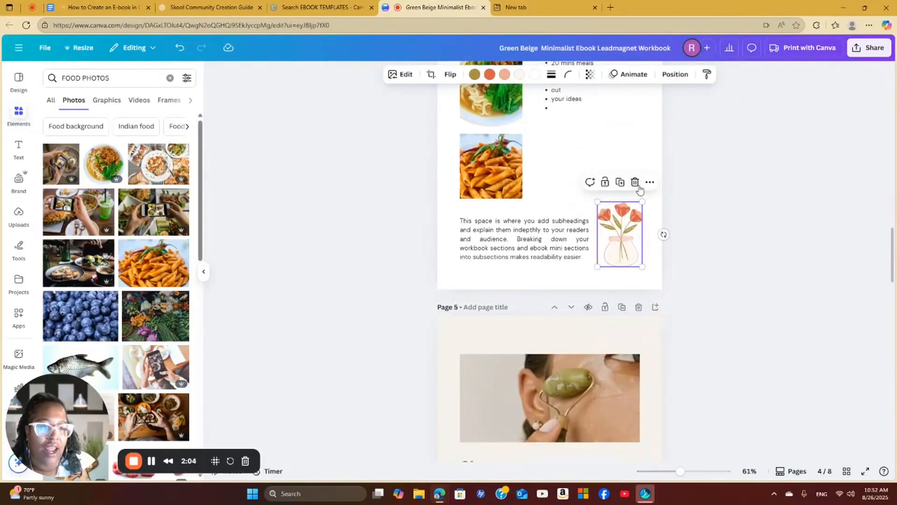
pyautogui.click(635, 183)
pyautogui.scroll(12, 635, 249)
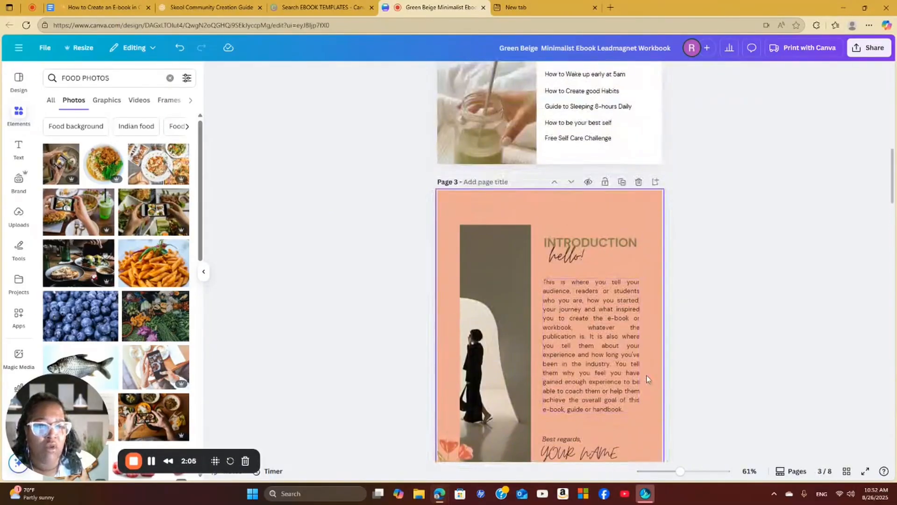
pyautogui.scroll(4, 648, 379)
pyautogui.scroll(-5, 650, 374)
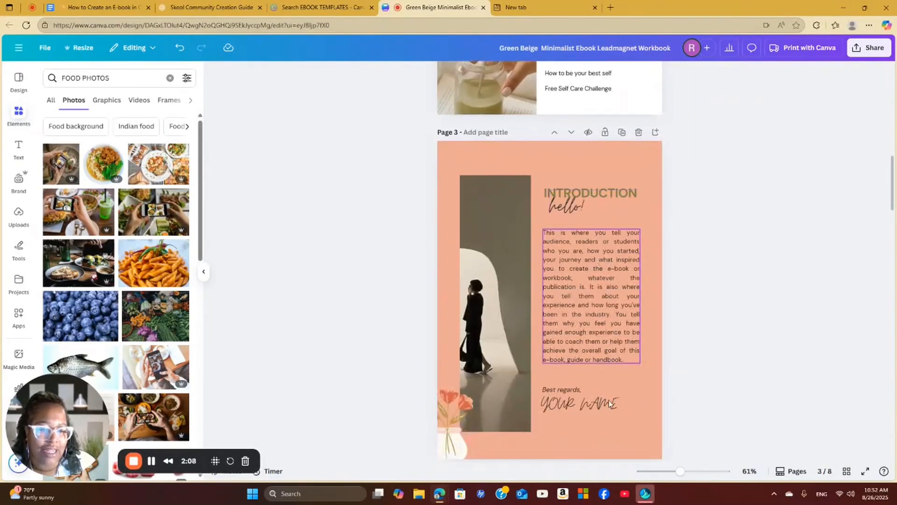
pyautogui.scroll(-15, 609, 403)
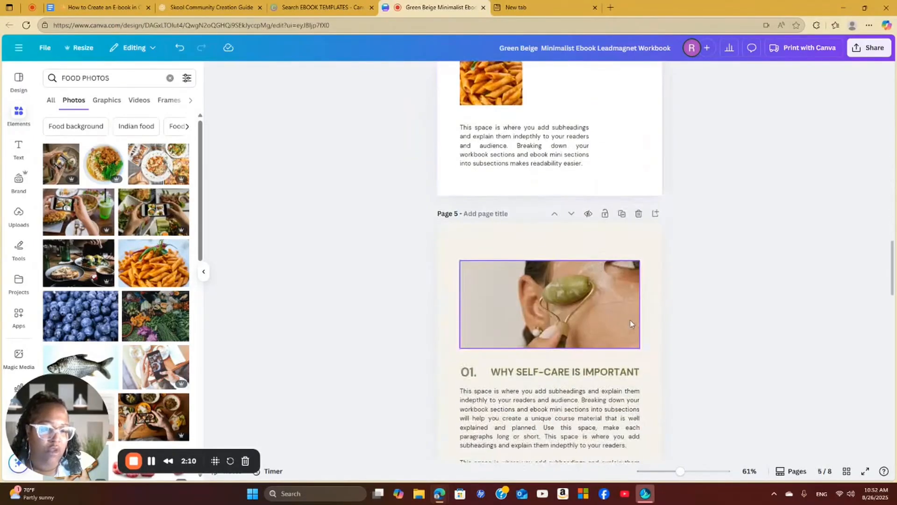
pyautogui.scroll(-8, 595, 308)
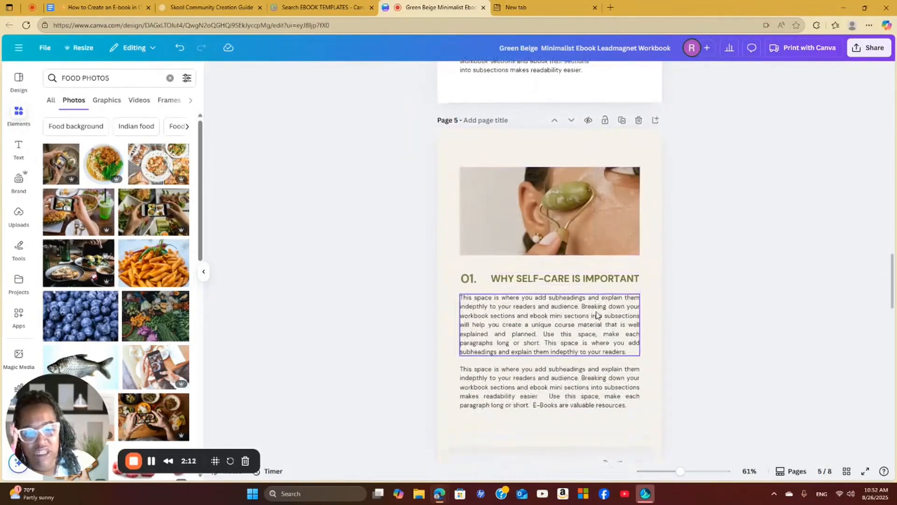
# Duplicate the 5 MEAL PREP Ideas page and select the heading text on the copy
pyautogui.scroll(15, 654, 370)
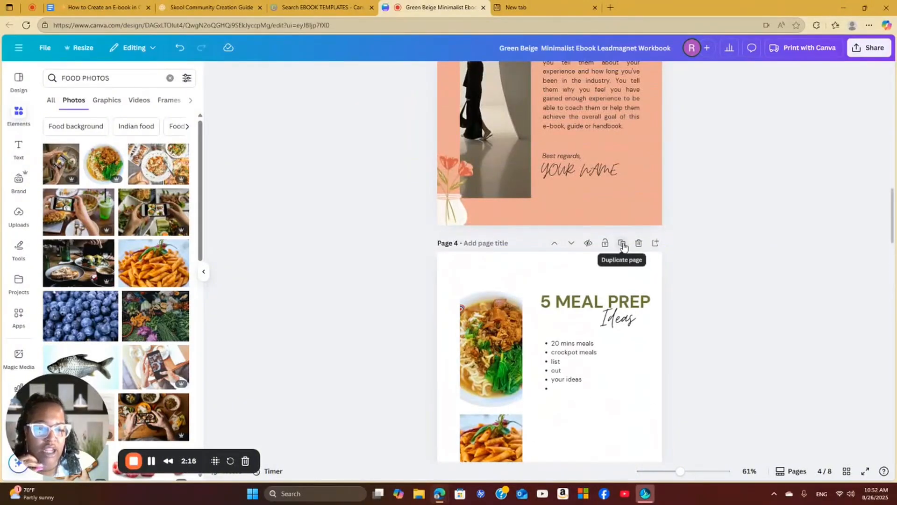
pyautogui.click(622, 244)
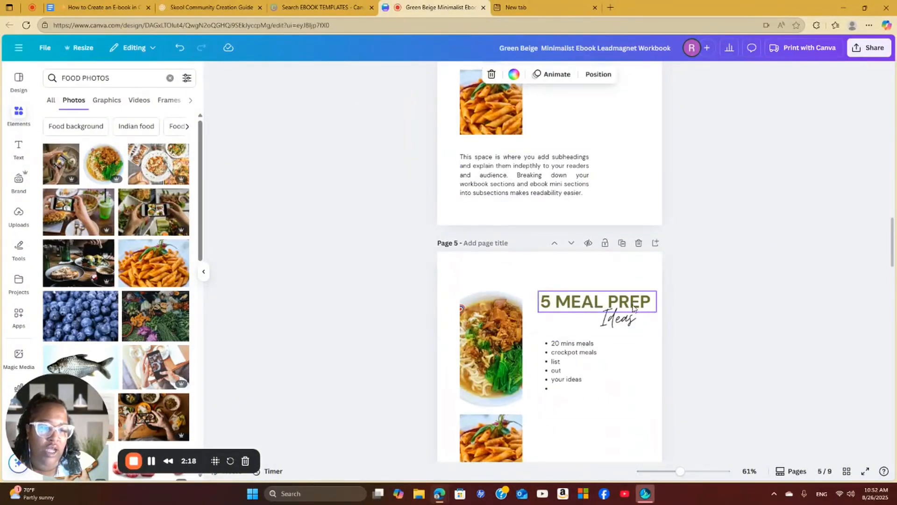
pyautogui.click(599, 304)
pyautogui.click(599, 304)
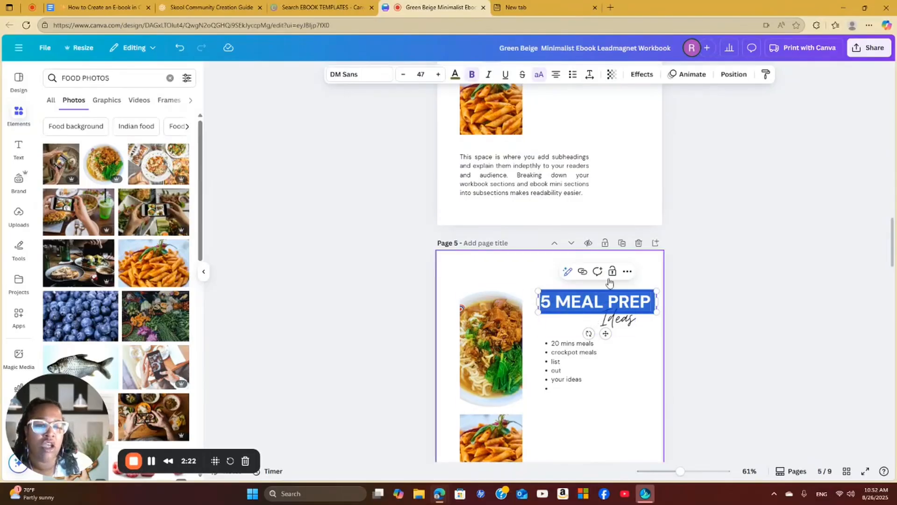
pyautogui.scroll(3, 620, 331)
pyautogui.scroll(2, 624, 334)
pyautogui.scroll(-4, 625, 337)
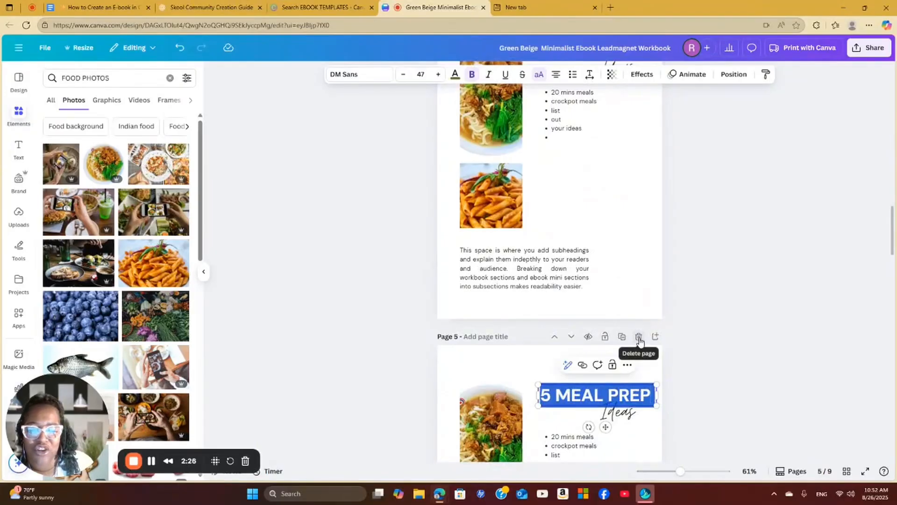
pyautogui.click(639, 336)
pyautogui.scroll(-5, 628, 350)
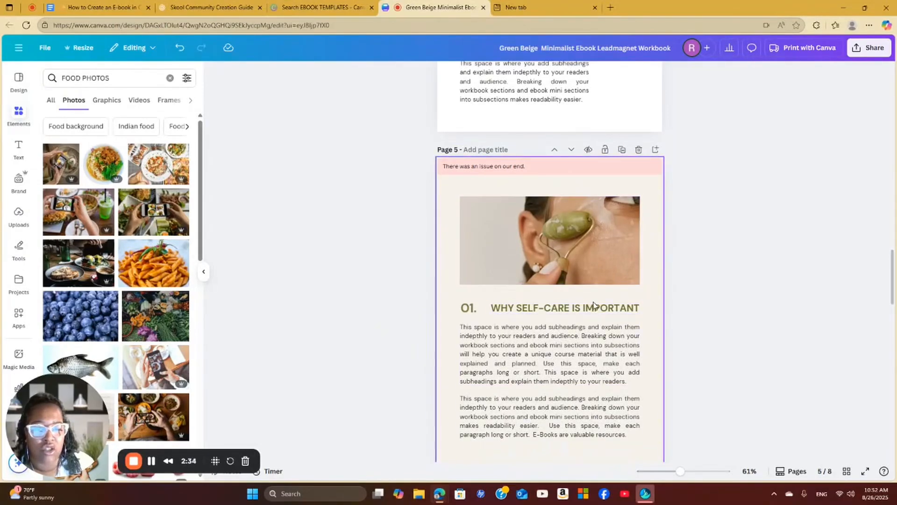
pyautogui.doubleClick(563, 315)
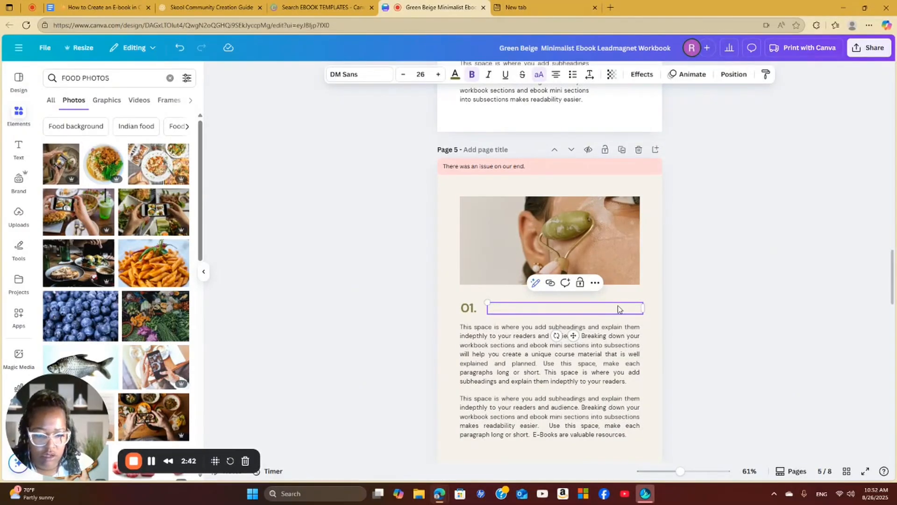
pyautogui.scroll(8, 542, 307)
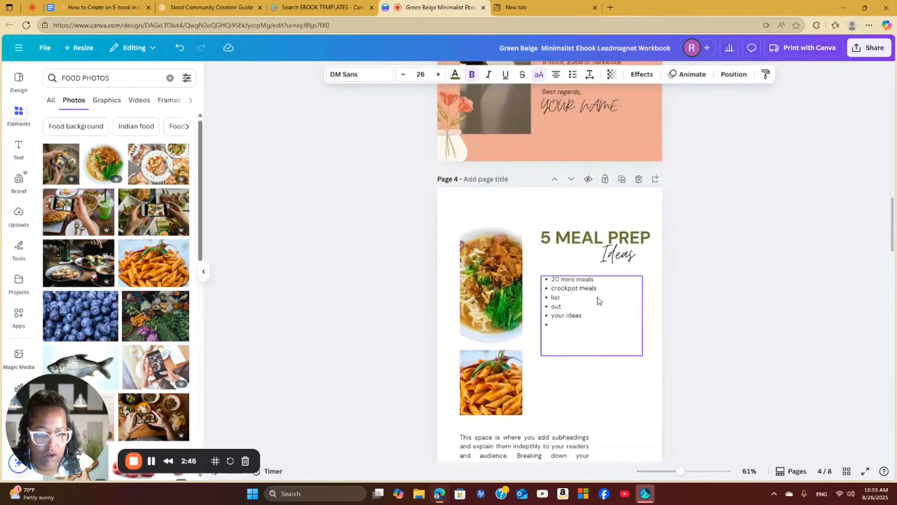
pyautogui.scroll(-6, 615, 332)
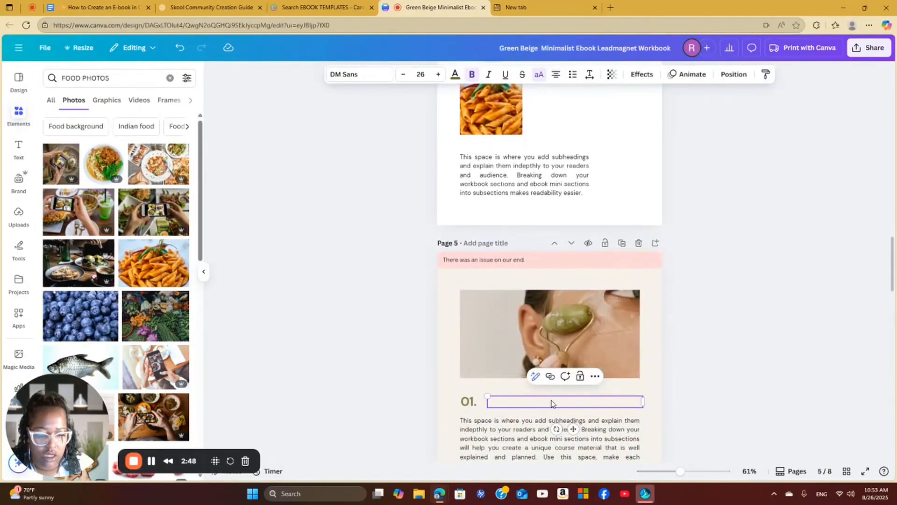
pyautogui.click(180, 48)
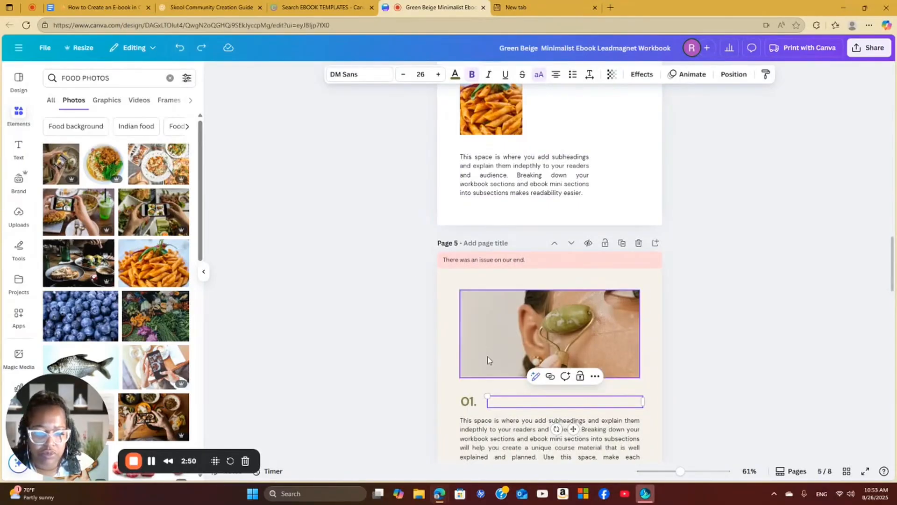
pyautogui.click(180, 48)
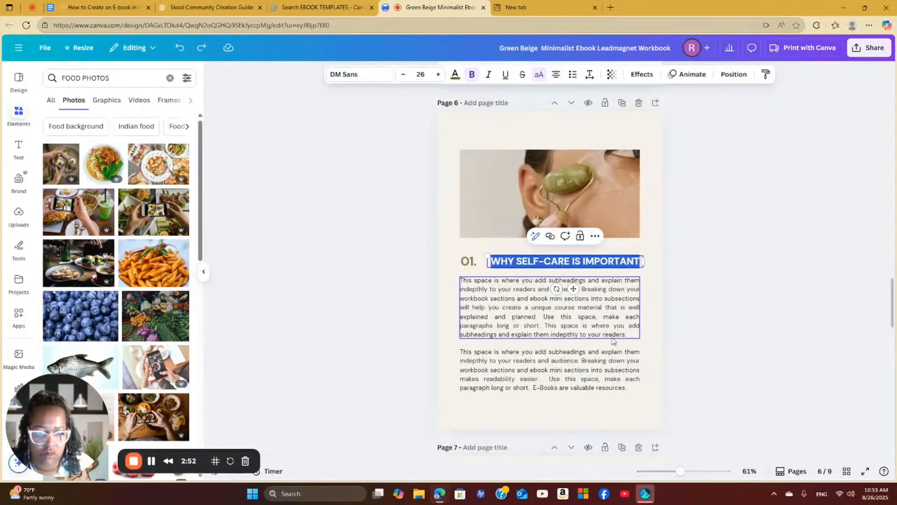
# Change the WHY SELF-CARE IS IMPORTANT heading to IDEA ONE and duplicate that page
pyautogui.press('BackSpace')
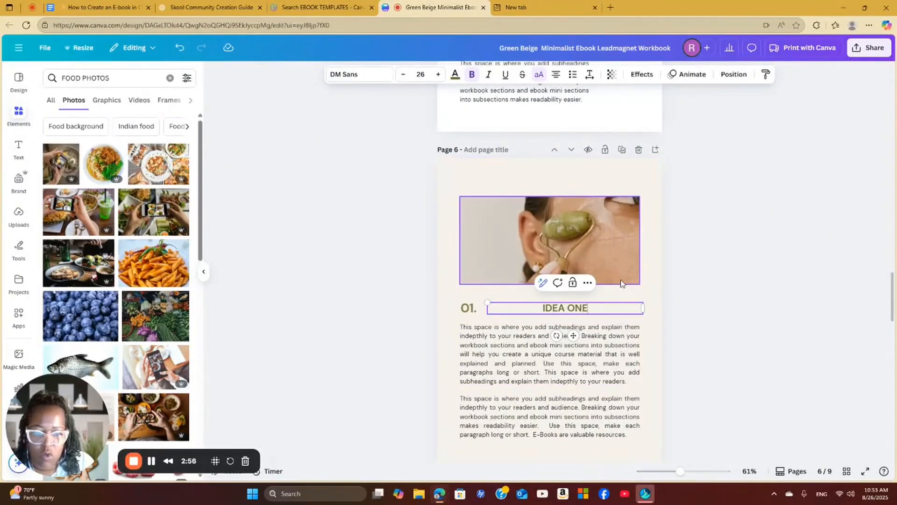
pyautogui.click(490, 345)
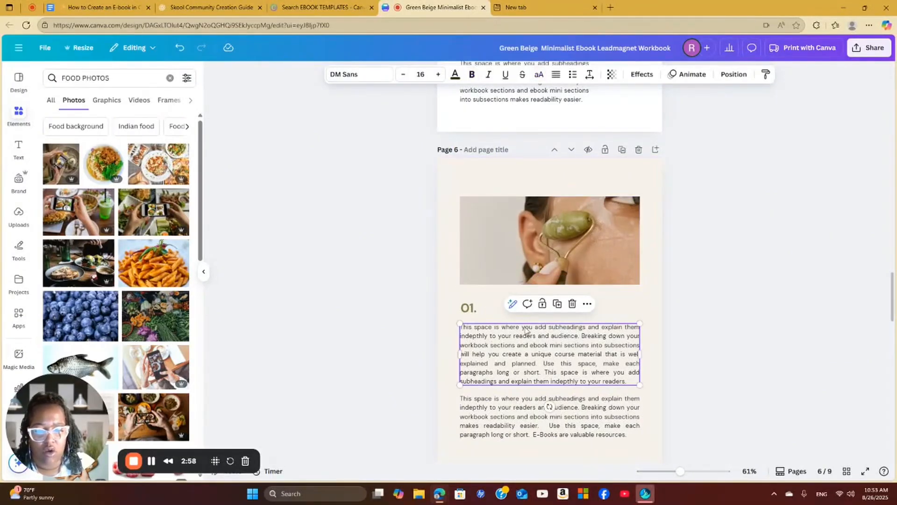
pyautogui.scroll(-8, 561, 341)
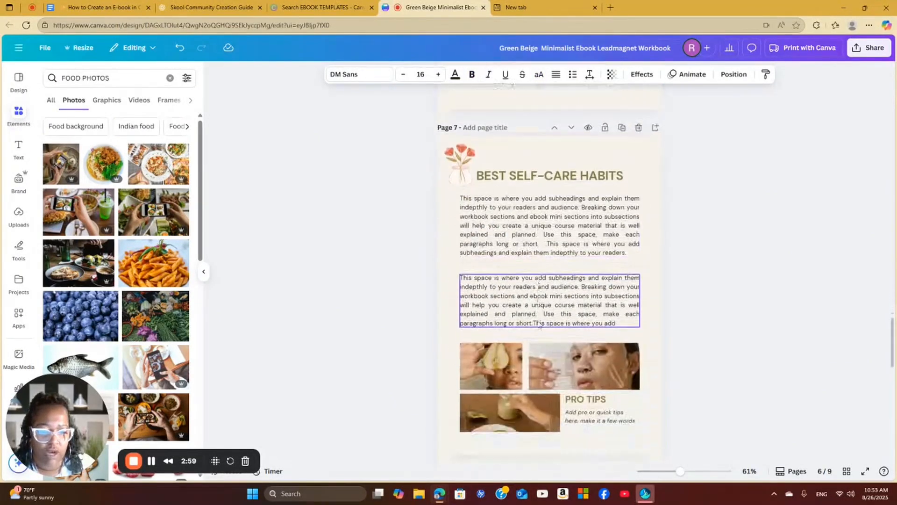
pyautogui.scroll(5, 596, 354)
pyautogui.scroll(3, 595, 354)
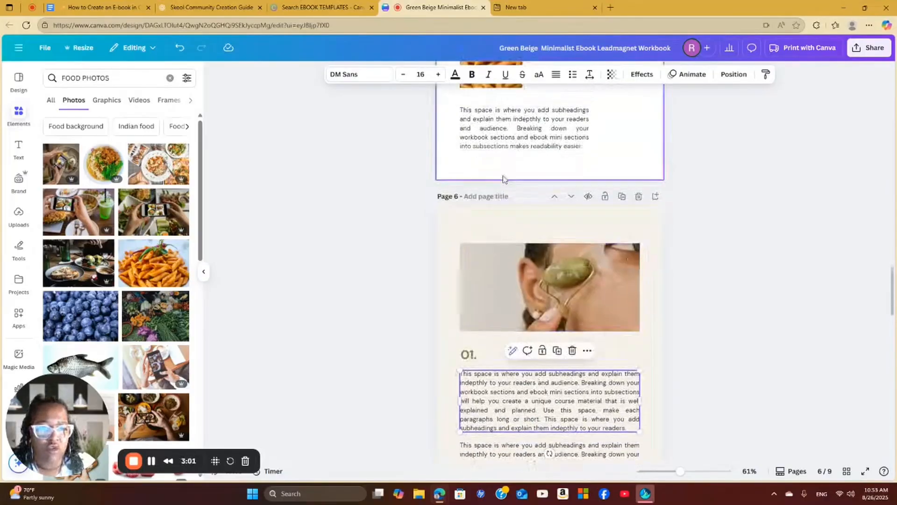
pyautogui.click(622, 196)
# Set the background of the duplicated IDEA ONE page to the peach document colour
pyautogui.click(531, 217)
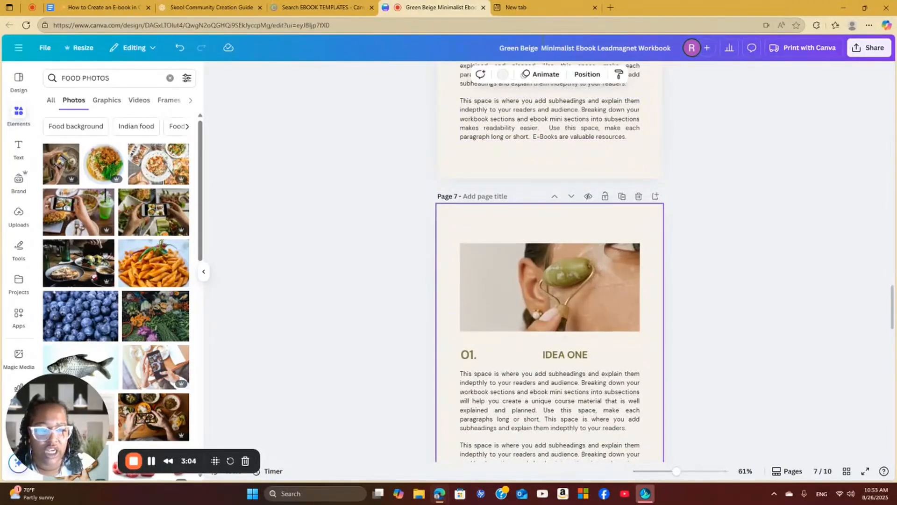
pyautogui.click(502, 74)
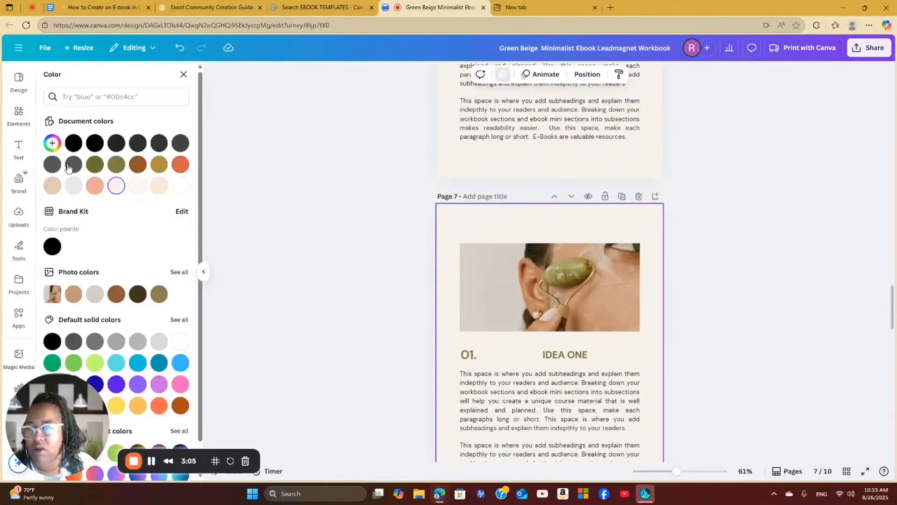
pyautogui.click(94, 186)
pyautogui.scroll(4, 621, 232)
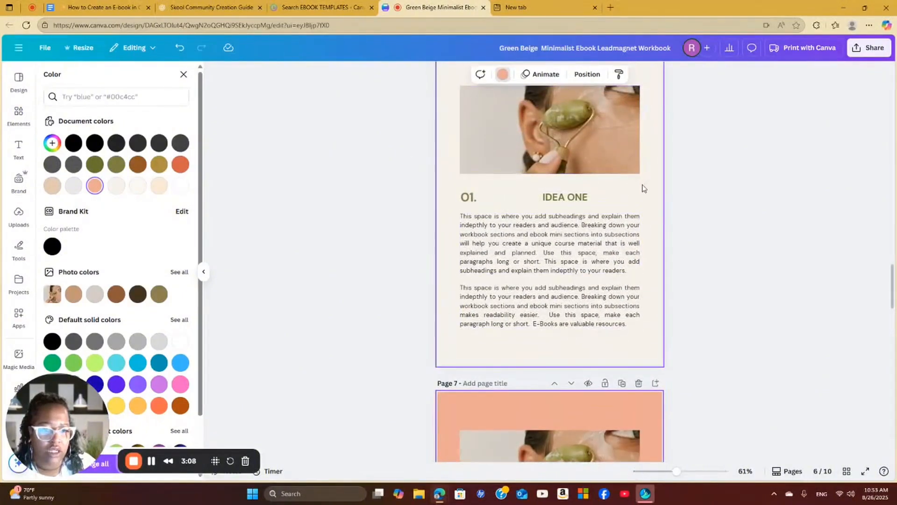
pyautogui.scroll(4, 644, 217)
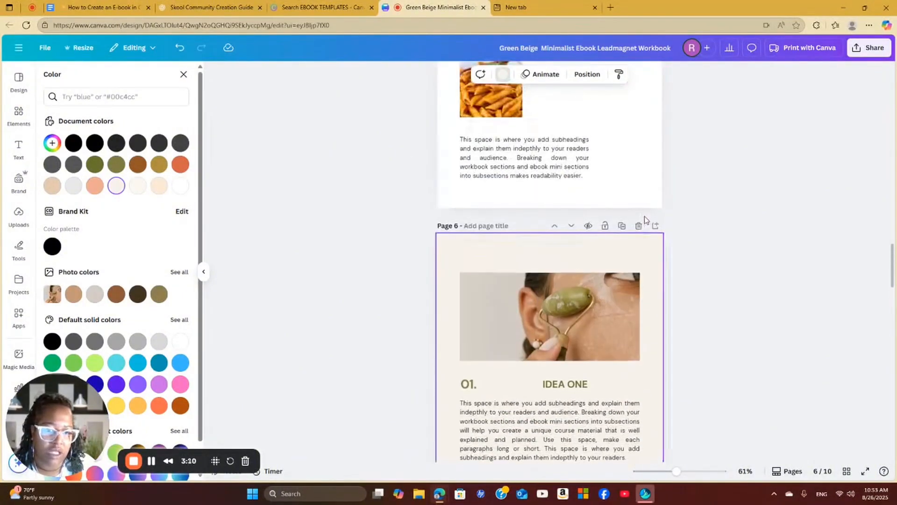
pyautogui.scroll(-4, 646, 221)
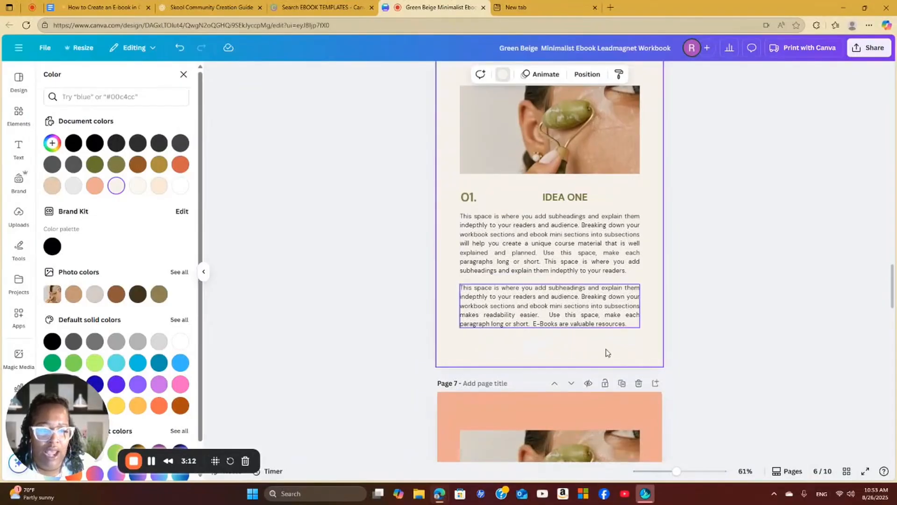
pyautogui.scroll(-4, 610, 341)
pyautogui.click(584, 358)
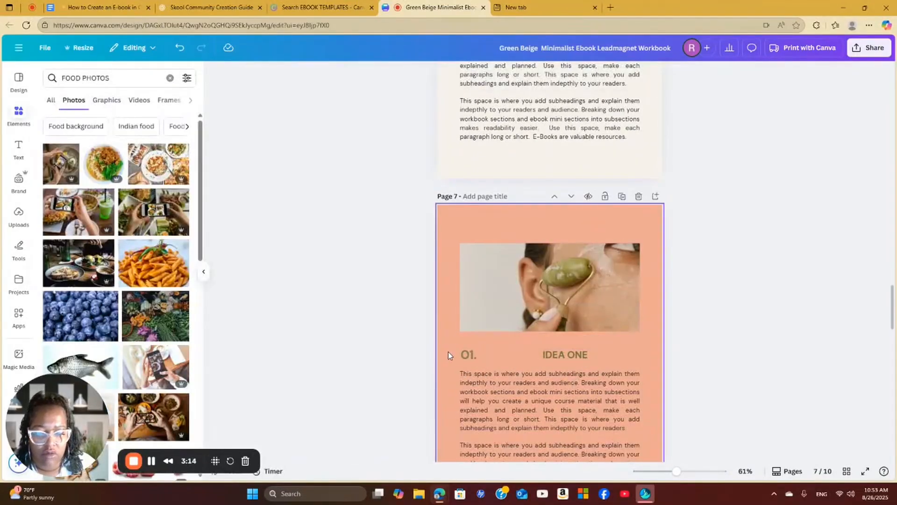
# Change the peach page's section number to 02 and its heading to IDEAS TWO BREAK DOWN
pyautogui.doubleClick(471, 355)
pyautogui.write('02')
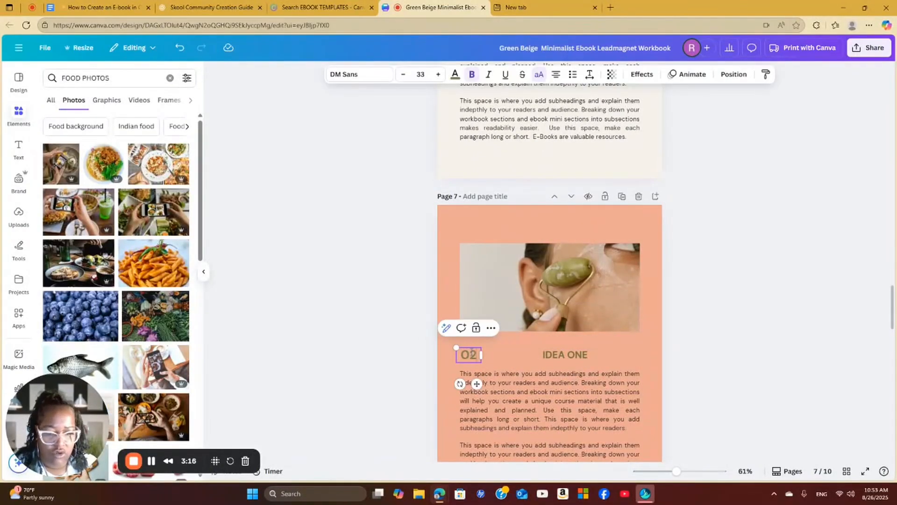
pyautogui.doubleClick(587, 355)
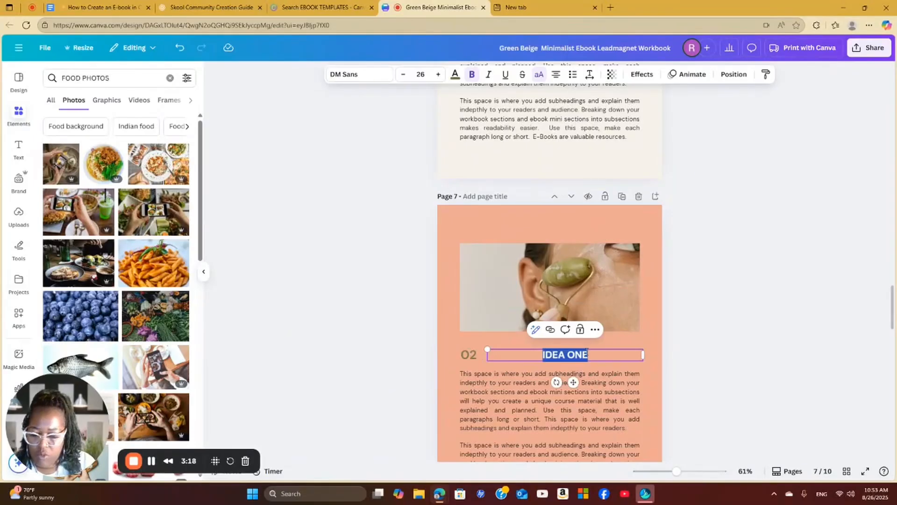
pyautogui.write('IDEAS')
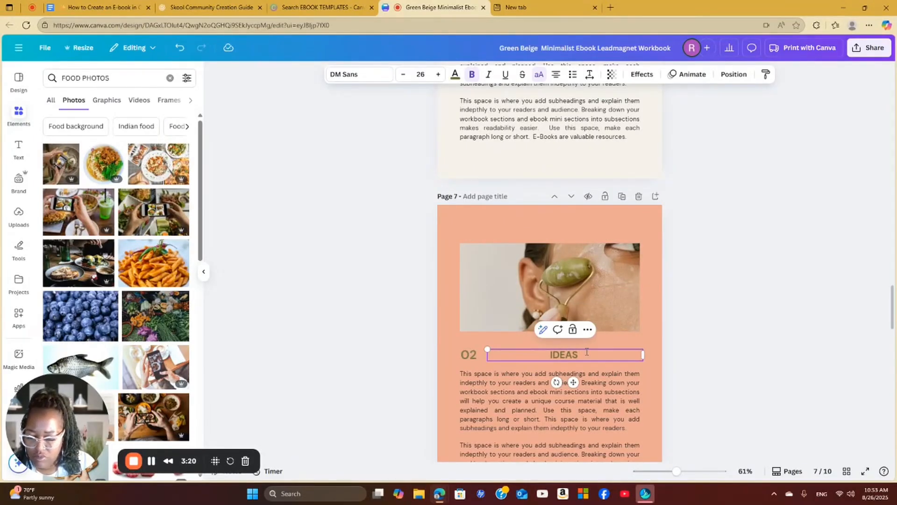
pyautogui.write(' TWO')
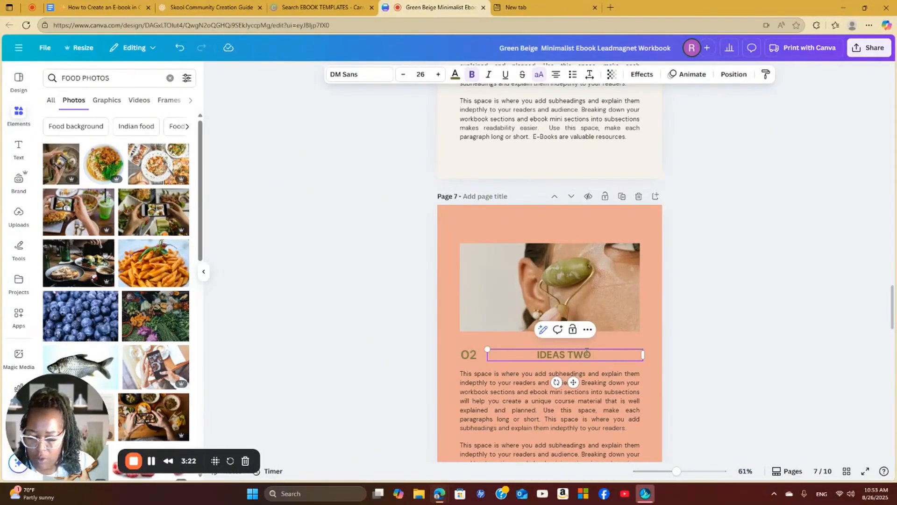
pyautogui.write(' BREAK D')
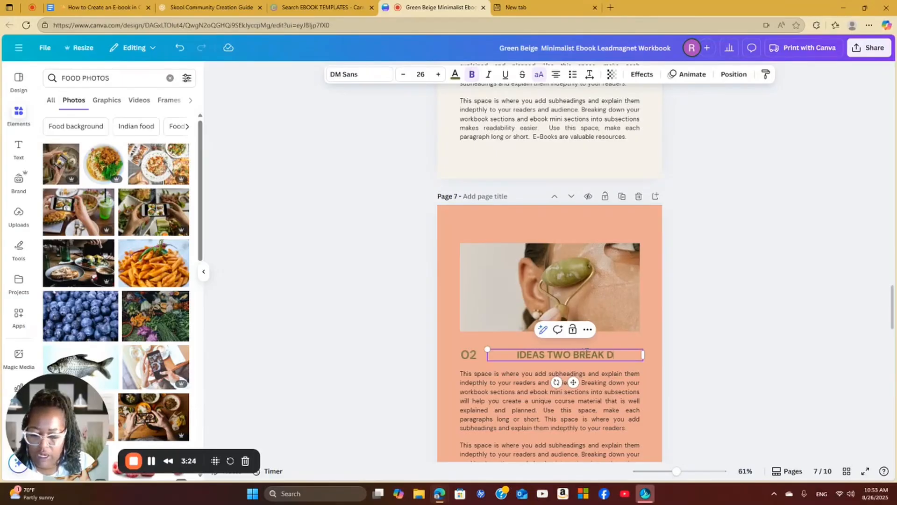
pyautogui.write('OWN')
# Make two more copies of the peach IDEAS TWO BREAK DOWN page
pyautogui.scroll(-3, 644, 364)
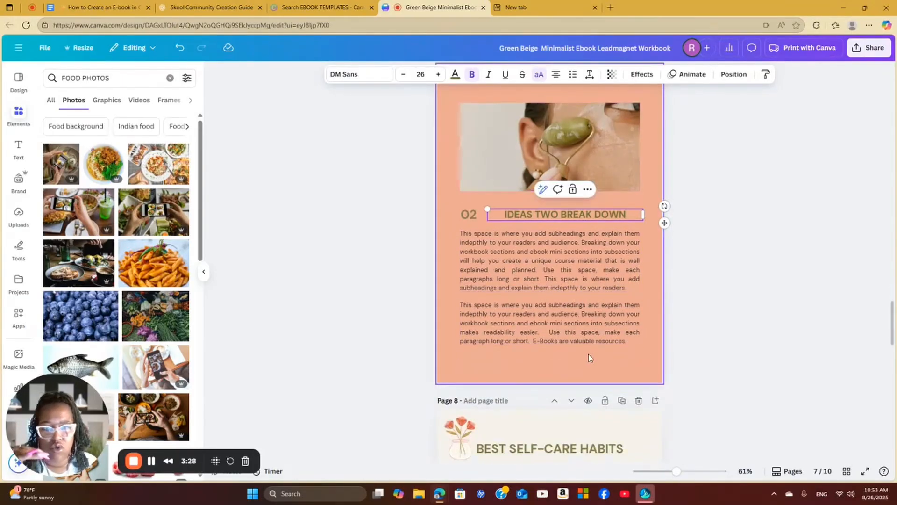
pyautogui.scroll(5, 589, 355)
pyautogui.scroll(-3, 590, 353)
pyautogui.scroll(1, 591, 352)
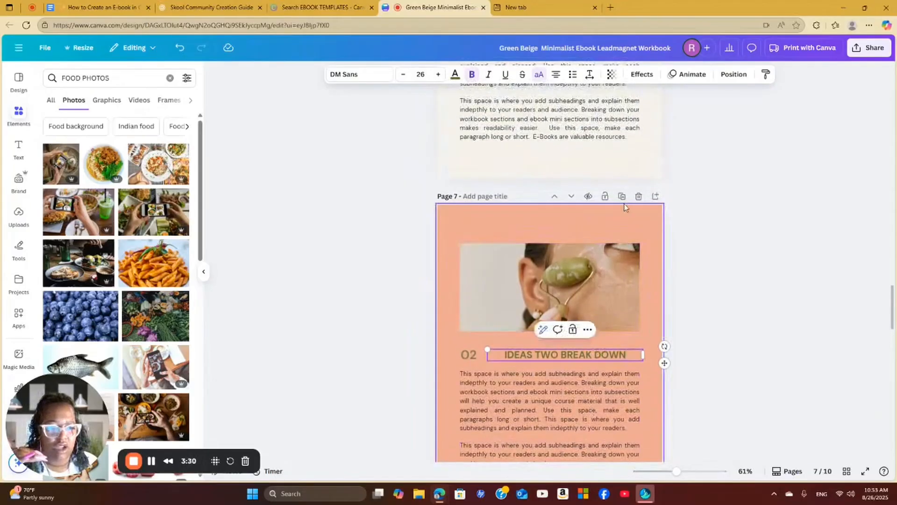
pyautogui.click(620, 197)
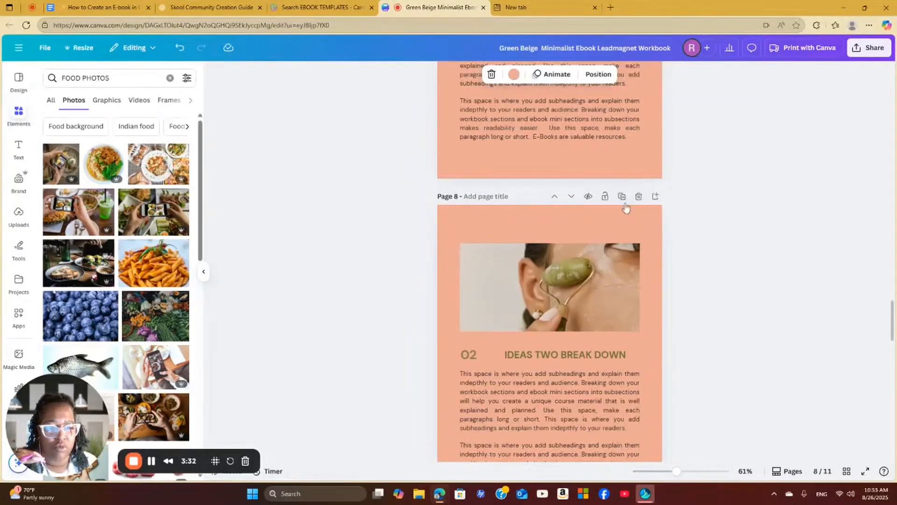
pyautogui.click(622, 196)
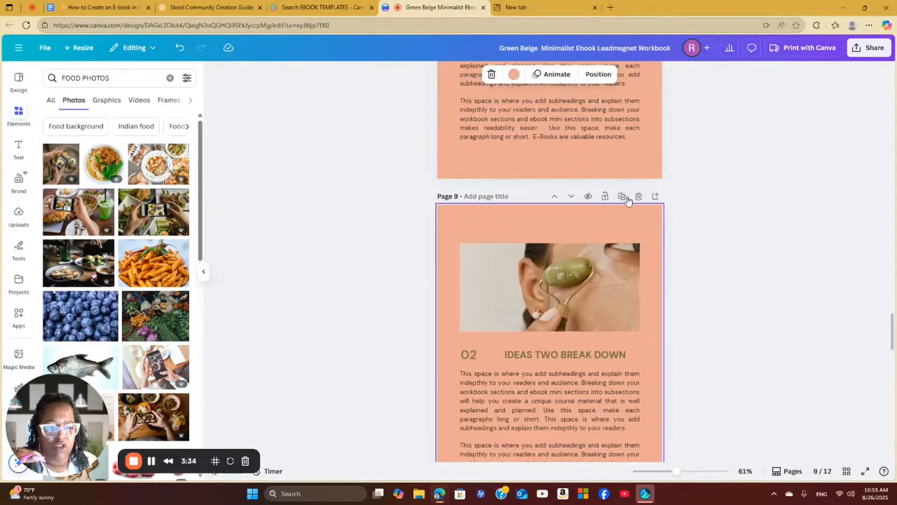
# Look over the duplicated idea pages and the remaining BEST SELF-CARE HABITS and SELF-CARE PRODUCTS Recommendations template pages
pyautogui.scroll(7, 621, 370)
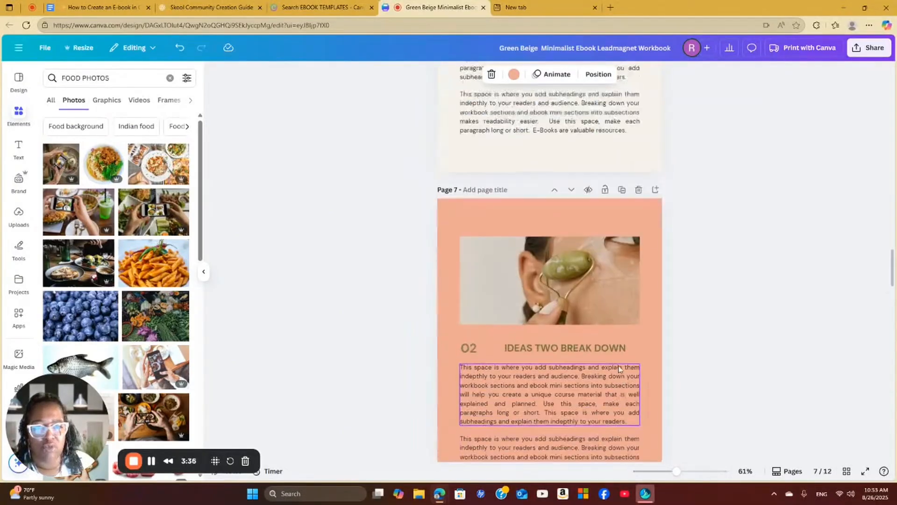
pyautogui.scroll(-5, 618, 368)
pyautogui.scroll(-4, 612, 361)
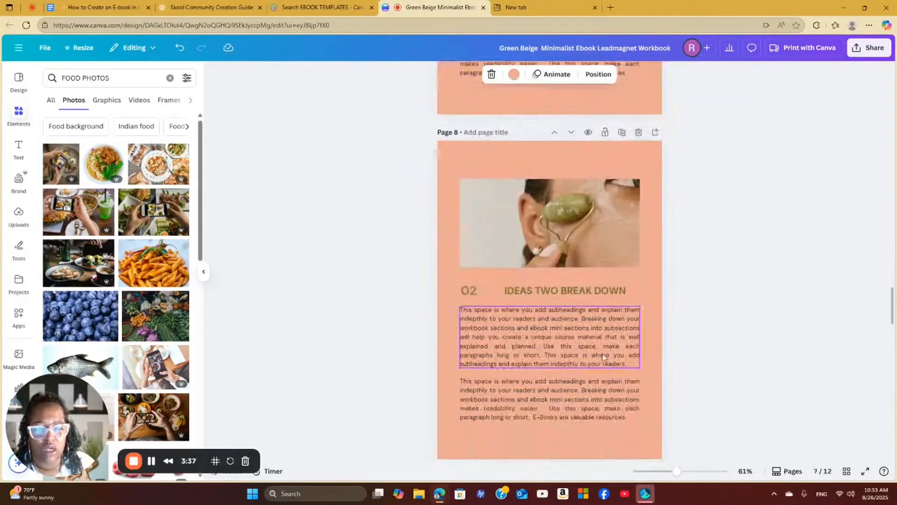
pyautogui.click(574, 290)
pyautogui.click(573, 291)
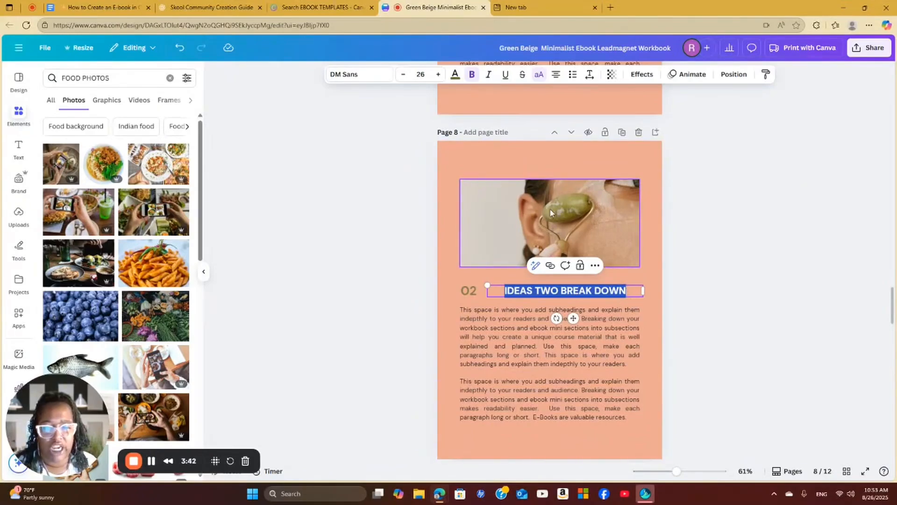
pyautogui.scroll(-10, 590, 377)
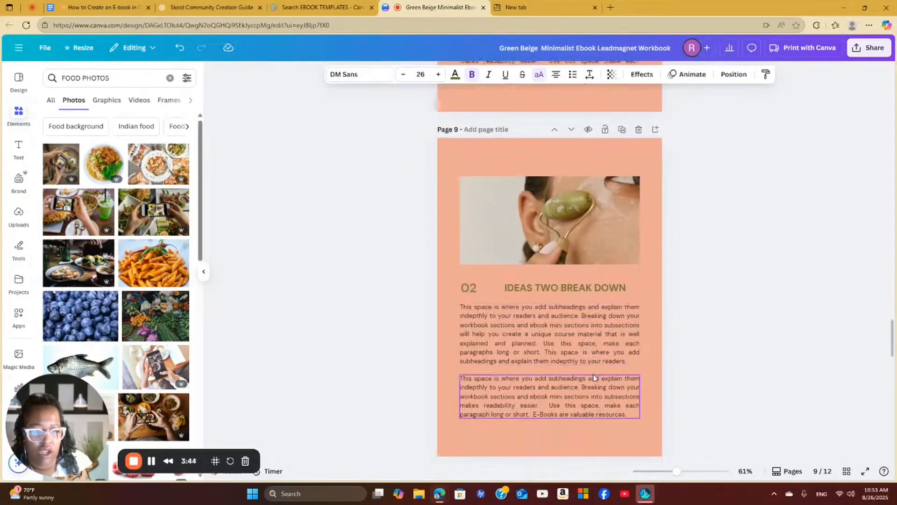
pyautogui.scroll(-3, 601, 369)
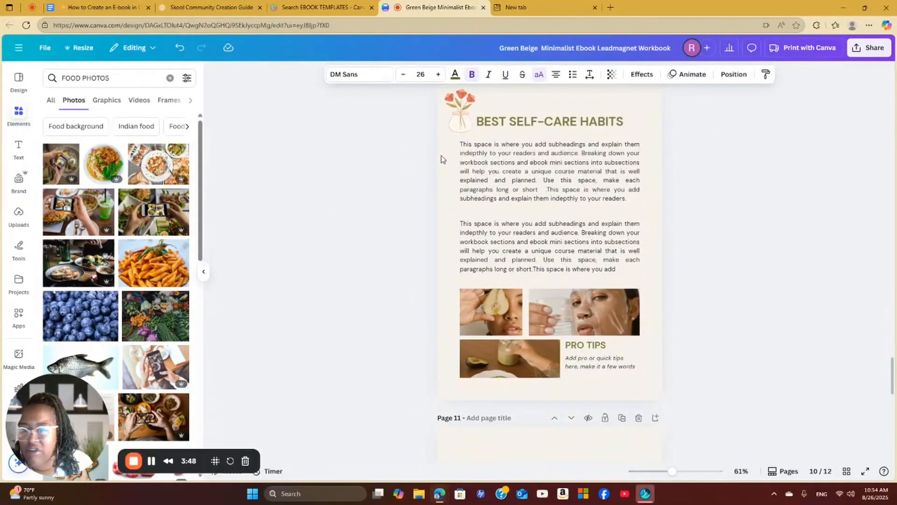
pyautogui.scroll(-7, 599, 268)
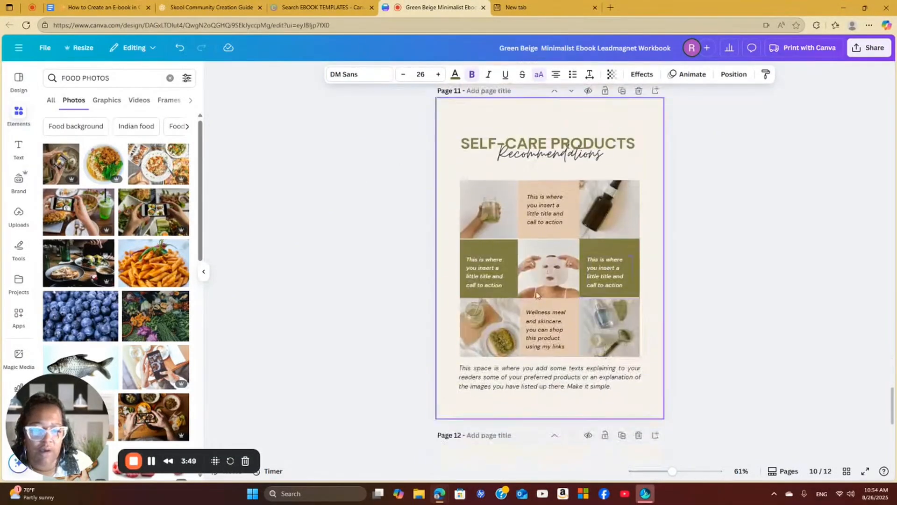
# Review the remaining template pages through the closing JOIN 7-DAYS WELLNESS Challenge page and browse the other suggested e-book templates
pyautogui.scroll(-6, 548, 303)
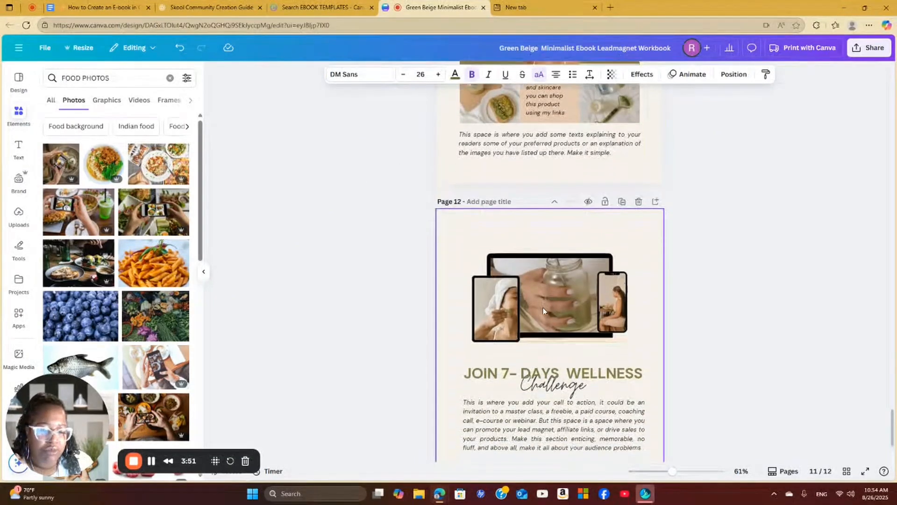
pyautogui.scroll(-2, 549, 302)
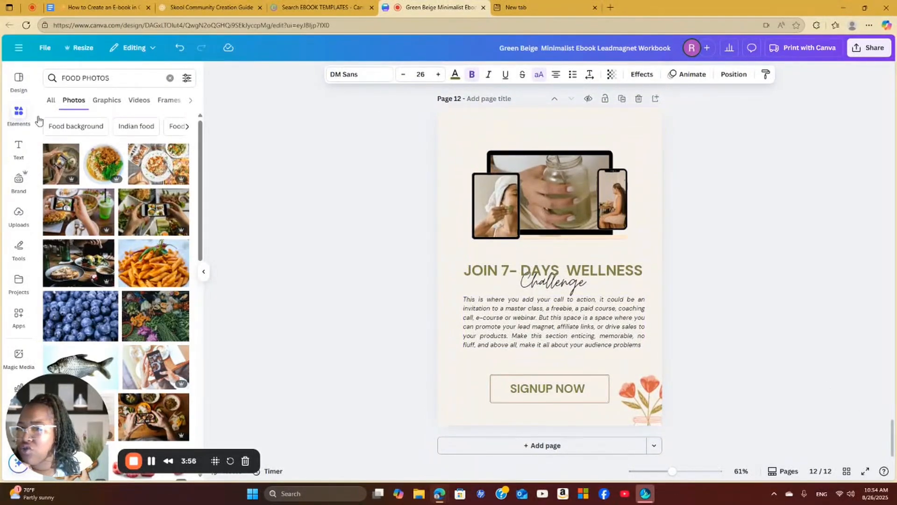
pyautogui.click(22, 86)
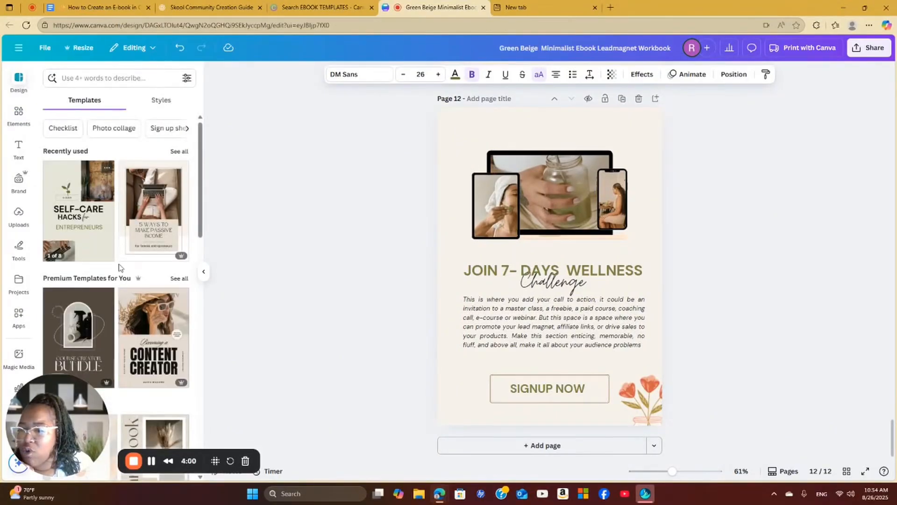
pyautogui.scroll(-6, 118, 267)
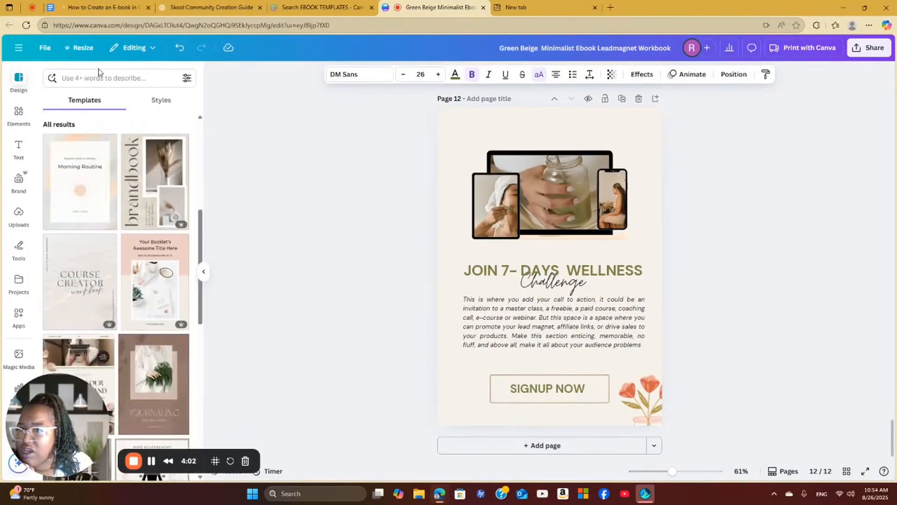
pyautogui.scroll(-6, 110, 239)
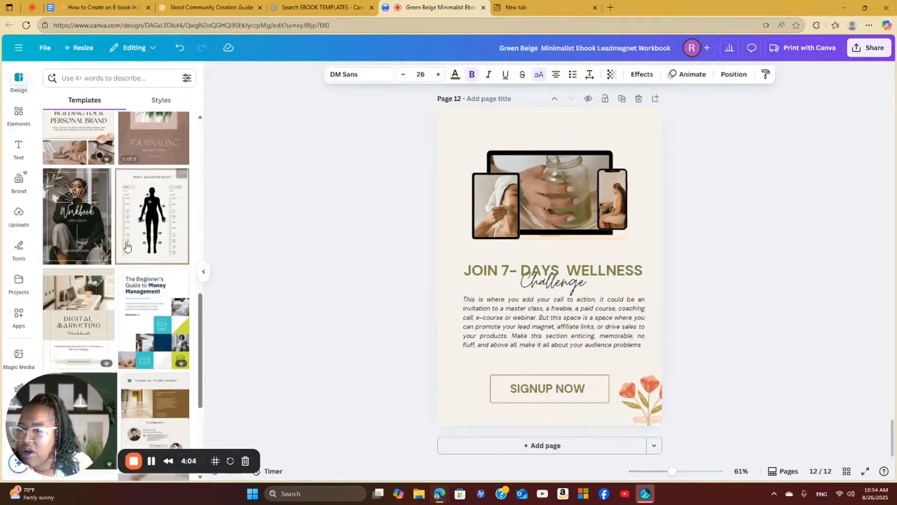
pyautogui.scroll(-1, 126, 246)
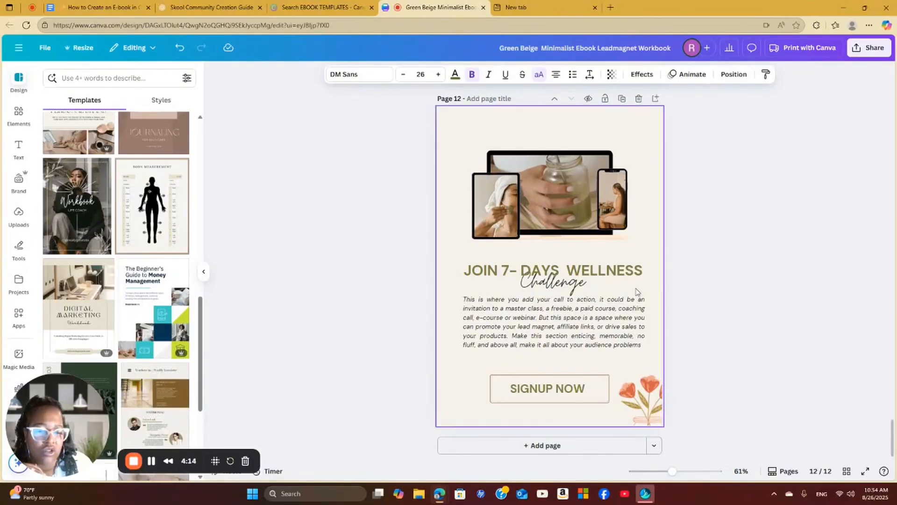
pyautogui.scroll(6, 621, 288)
pyautogui.scroll(10, 621, 287)
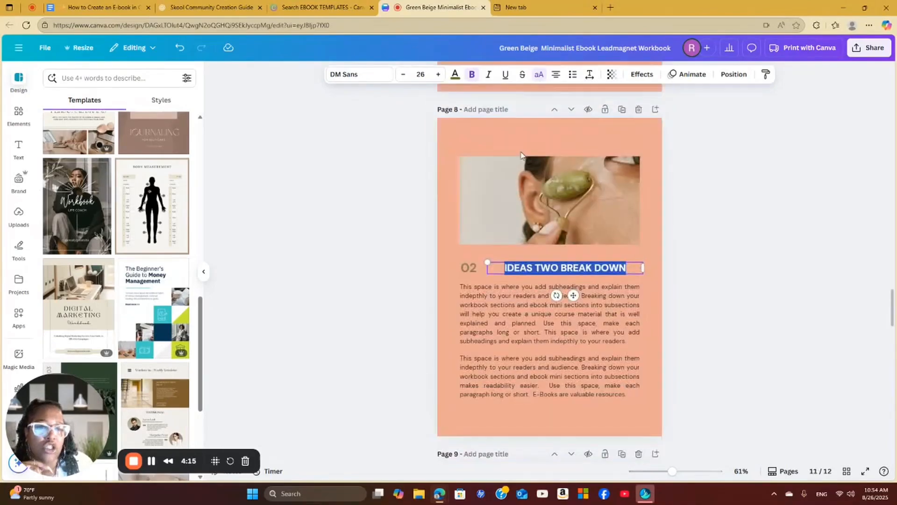
pyautogui.scroll(-12, 622, 254)
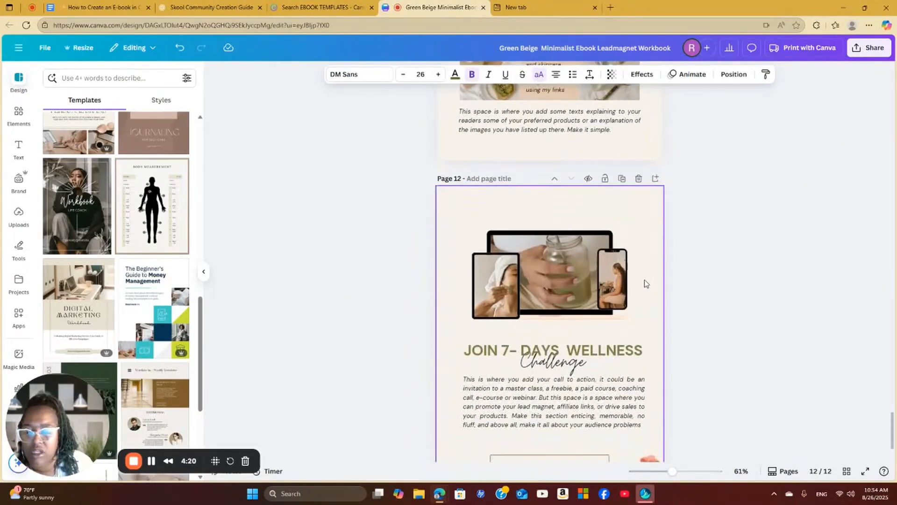
pyautogui.scroll(-2, 633, 289)
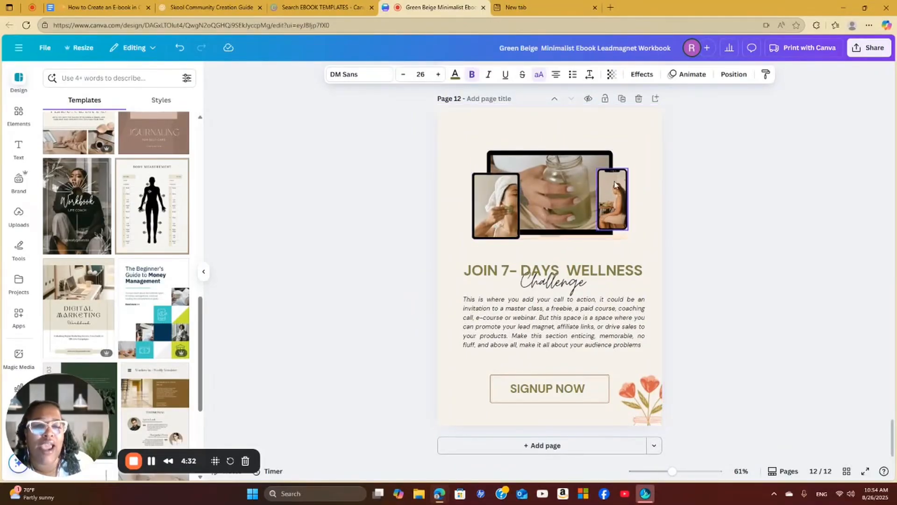
# Link the SIGNUP NOW text on the wellness challenge page to youtube.com
pyautogui.doubleClick(523, 271)
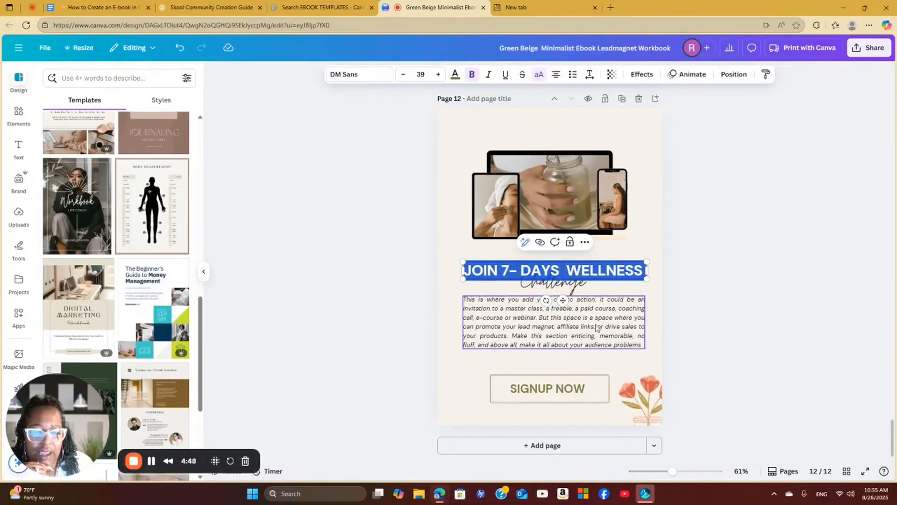
pyautogui.click(578, 384)
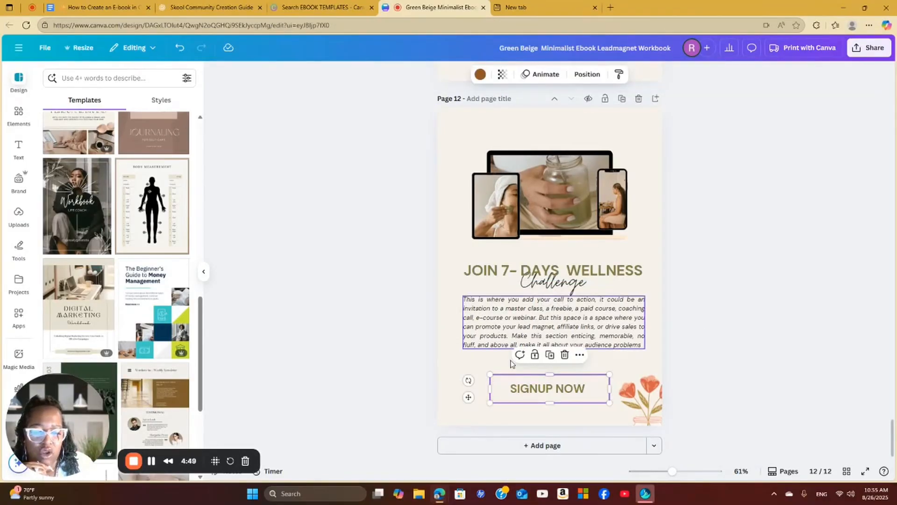
pyautogui.doubleClick(550, 390)
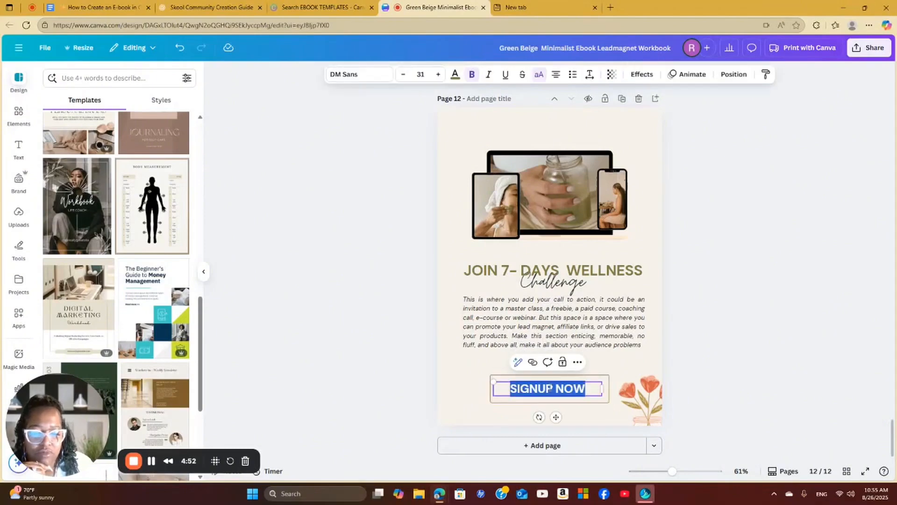
pyautogui.moveTo(587, 390); pyautogui.dragTo(548, 373)
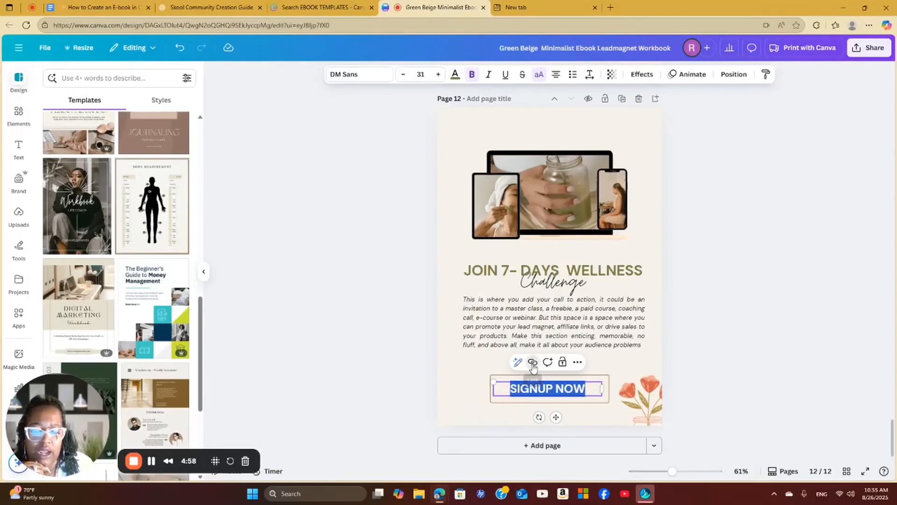
pyautogui.click(532, 363)
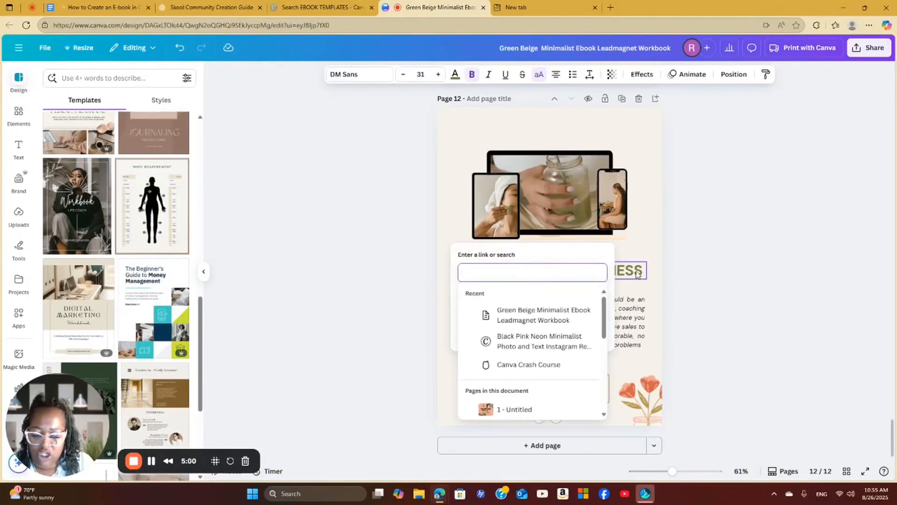
pyautogui.write('youtu')
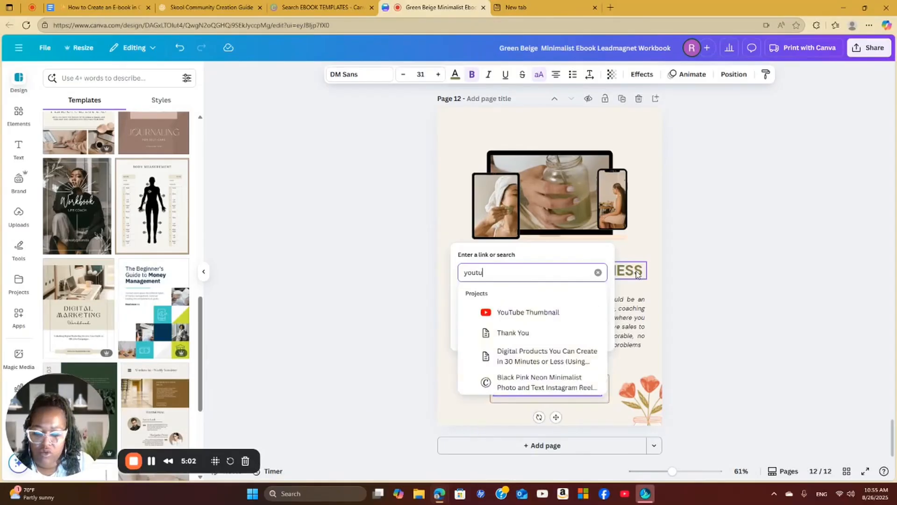
pyautogui.write('be.com')
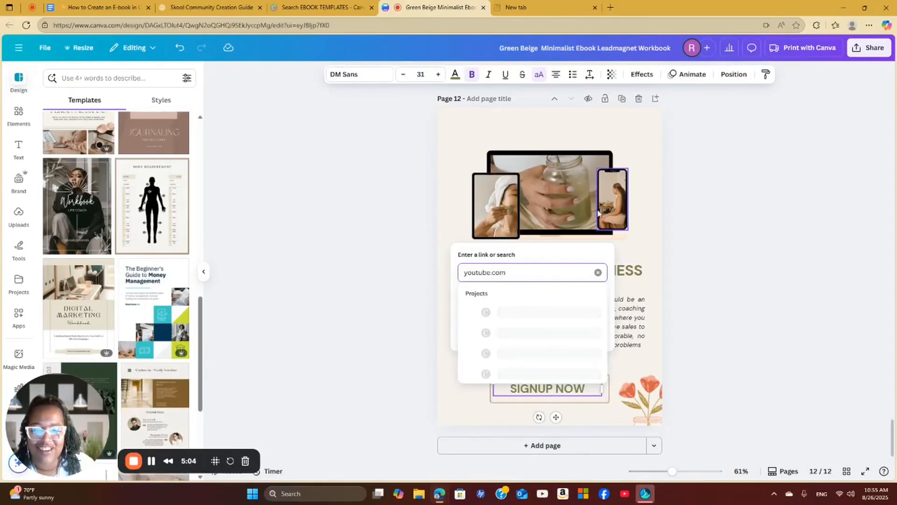
pyautogui.press('Return')
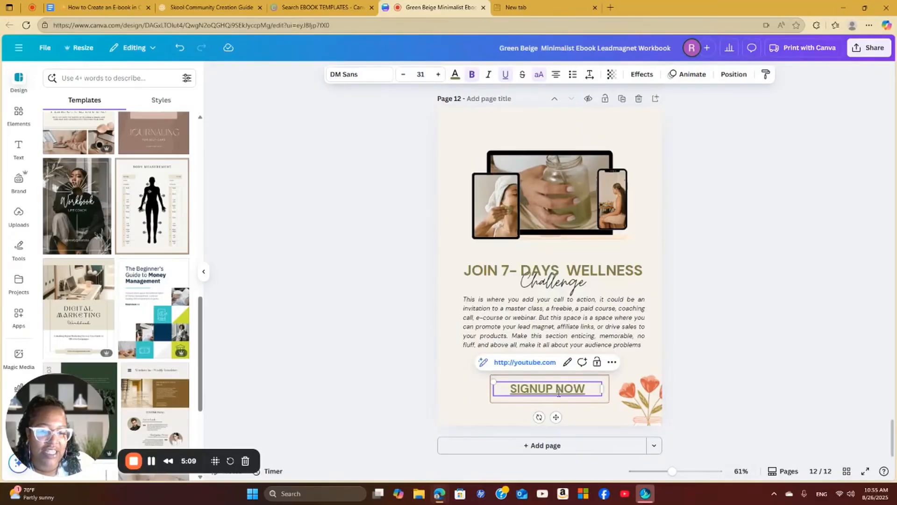
# Test the SIGNUP NOW link by opening it, and close the YouTube page to return to the design
pyautogui.click(645, 367)
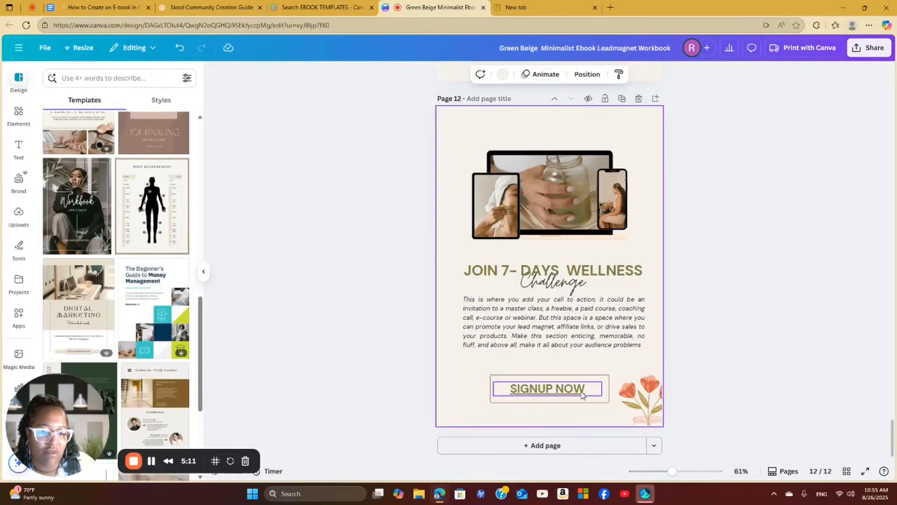
pyautogui.click(571, 391)
pyautogui.click(519, 363)
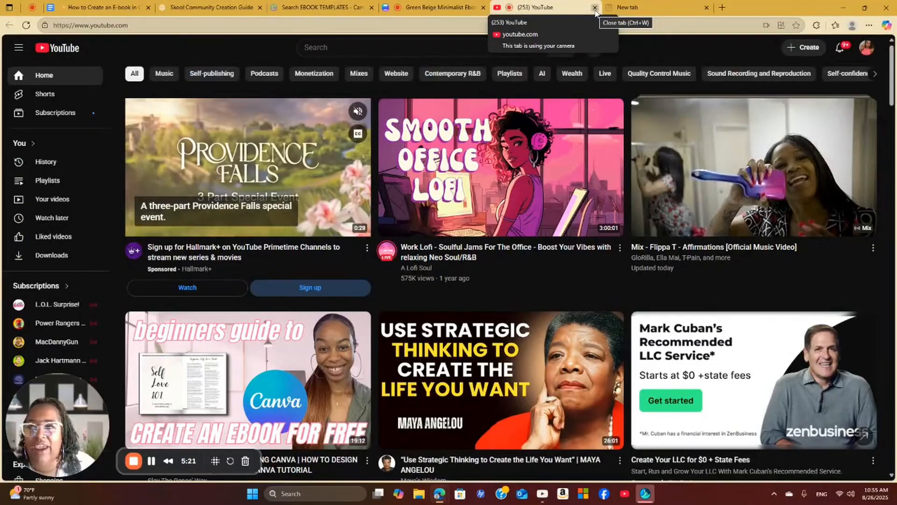
pyautogui.click(595, 8)
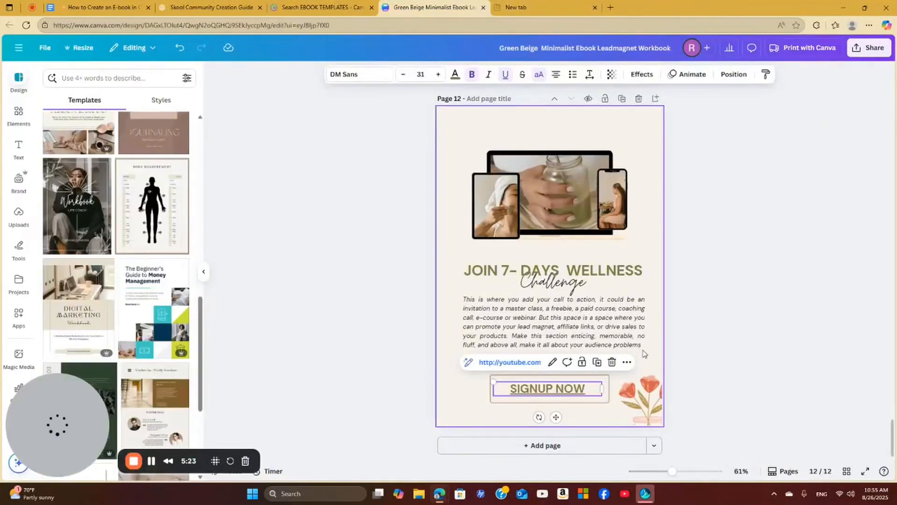
# Go back over the earlier e-book pages and open the sharing options for the design
pyautogui.scroll(15, 552, 341)
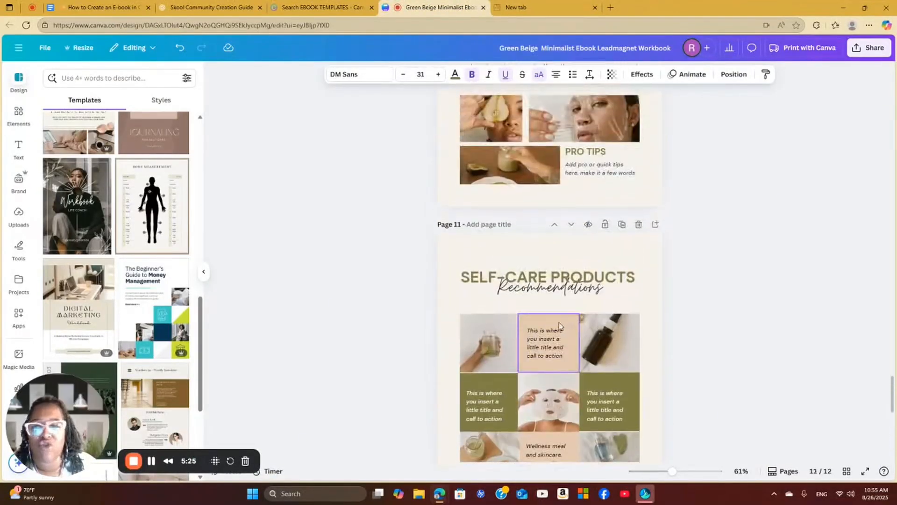
pyautogui.scroll(10, 556, 326)
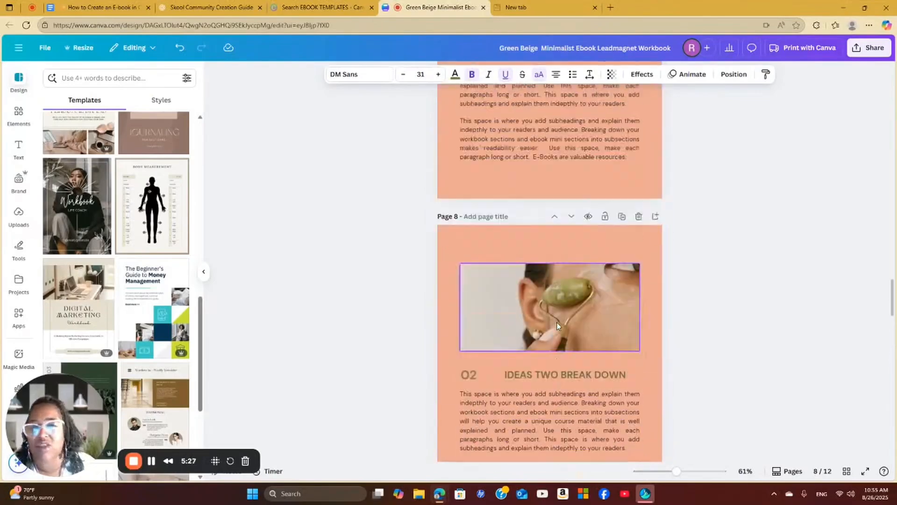
pyautogui.scroll(12, 557, 326)
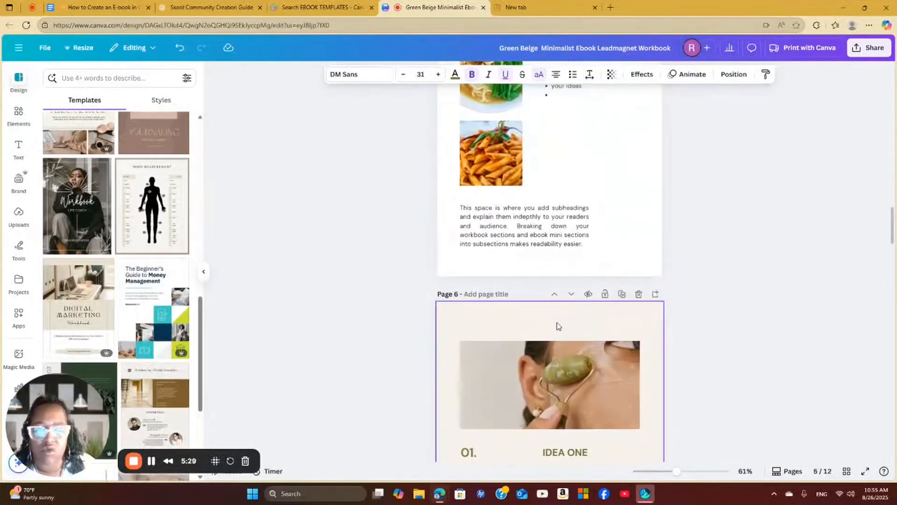
pyautogui.click(868, 48)
pyautogui.click(725, 243)
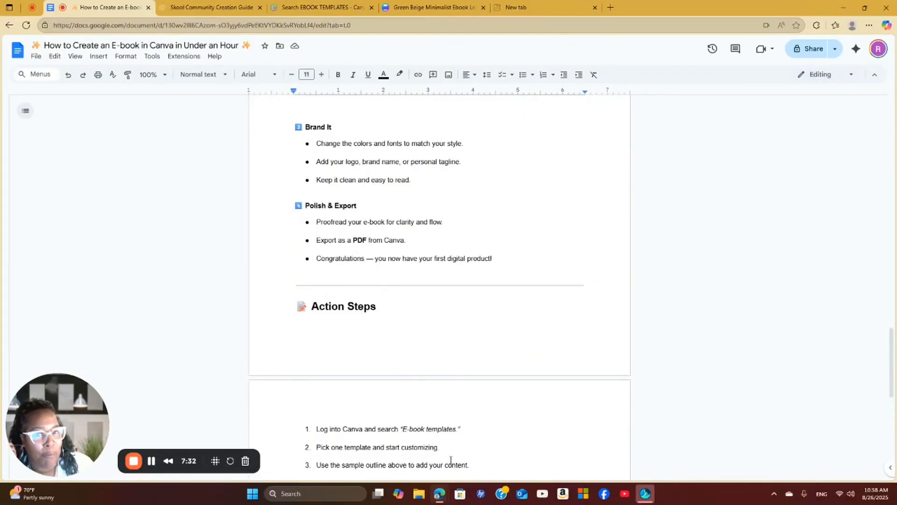
# Switch to the Google Docs e-book guide and read its Action Steps, Resources & Links and Recommended Next Steps sections
pyautogui.scroll(-7, 649, 397)
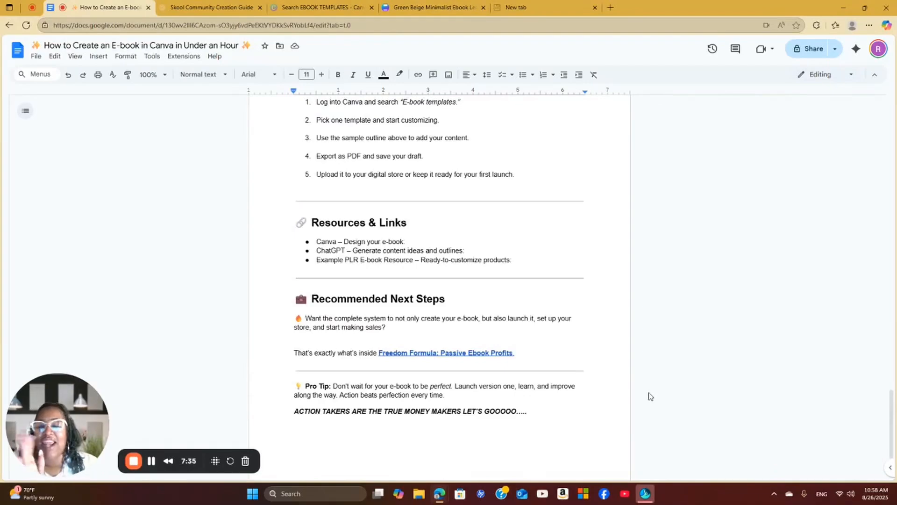